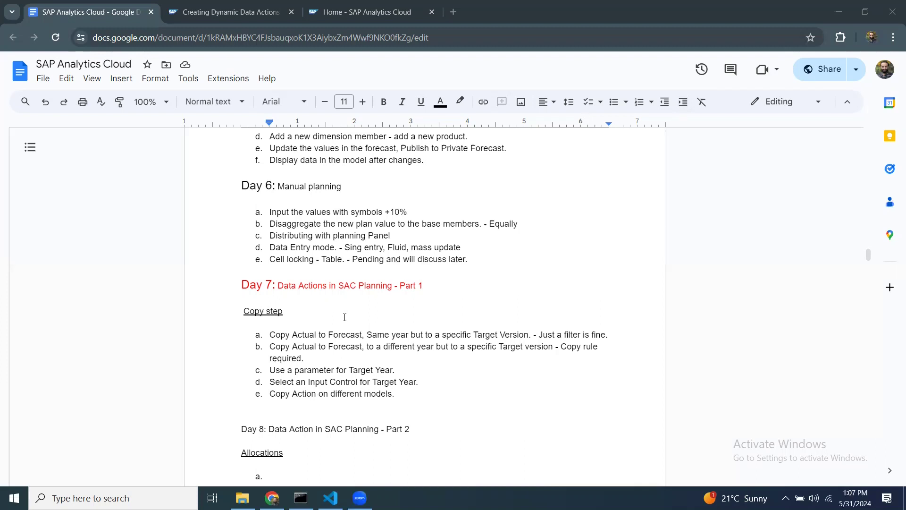
Switch to SAP Analytics Cloud and open the Stories folder inside Public / SalesPlan in the files
scroll(360, 343, "down", 3)
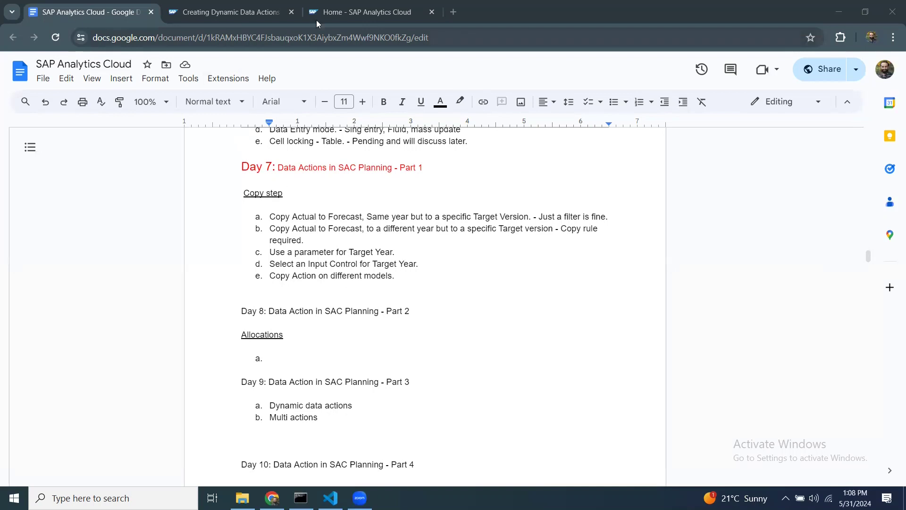
left_click(345, 9)
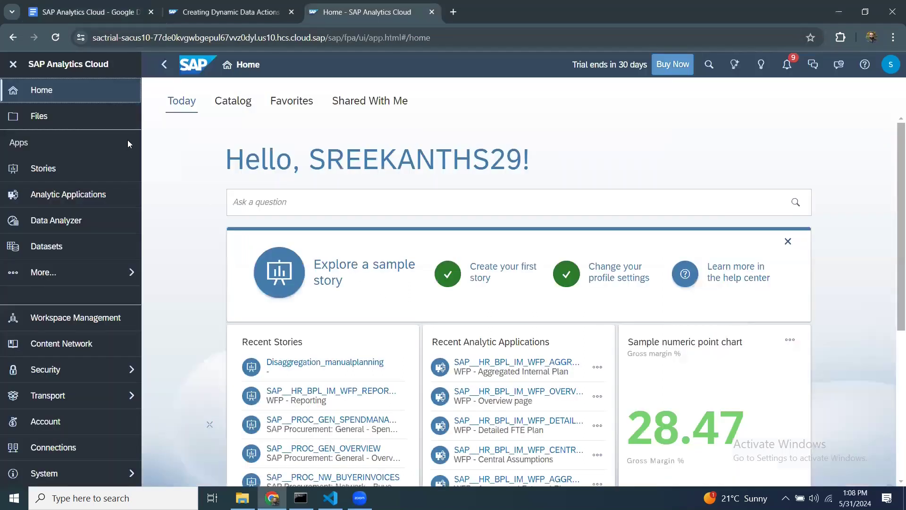
left_click(50, 121)
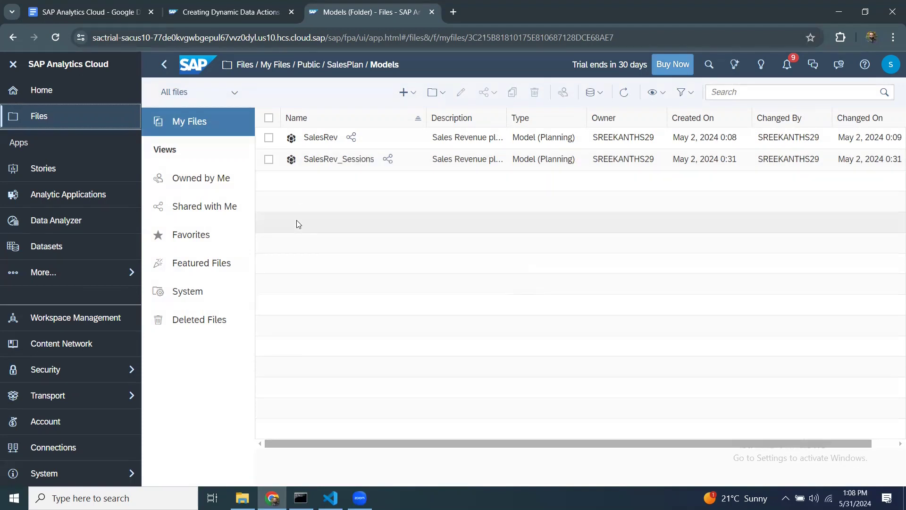
left_click(343, 66)
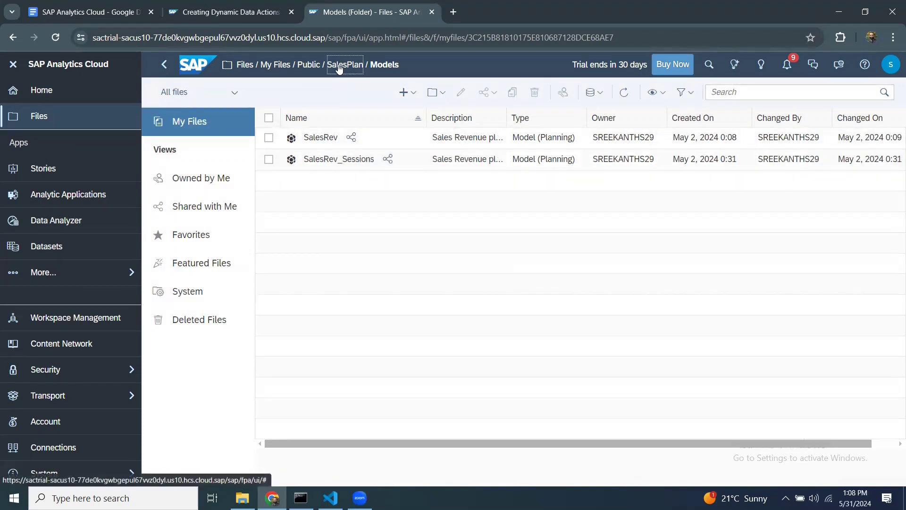
left_click(312, 180)
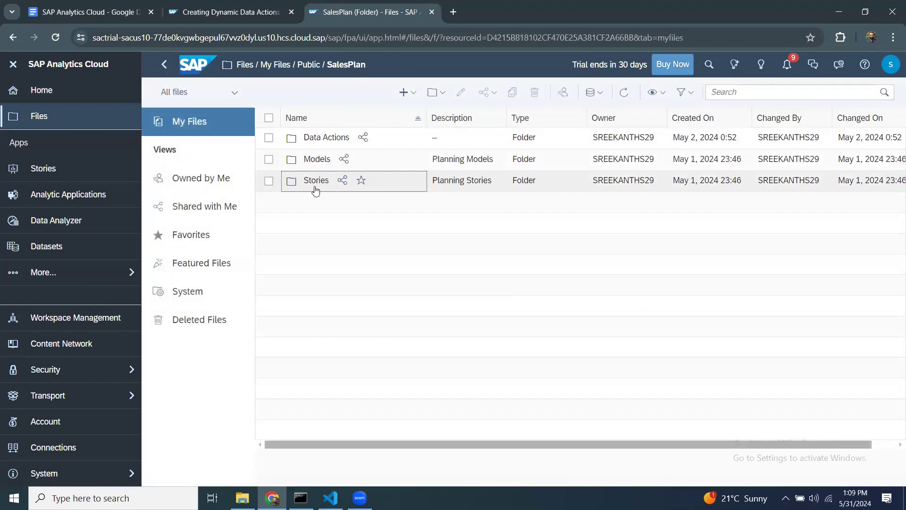
Create a folder named Day7 inside the Stories folder and open it
left_click(443, 96)
left_click(436, 109)
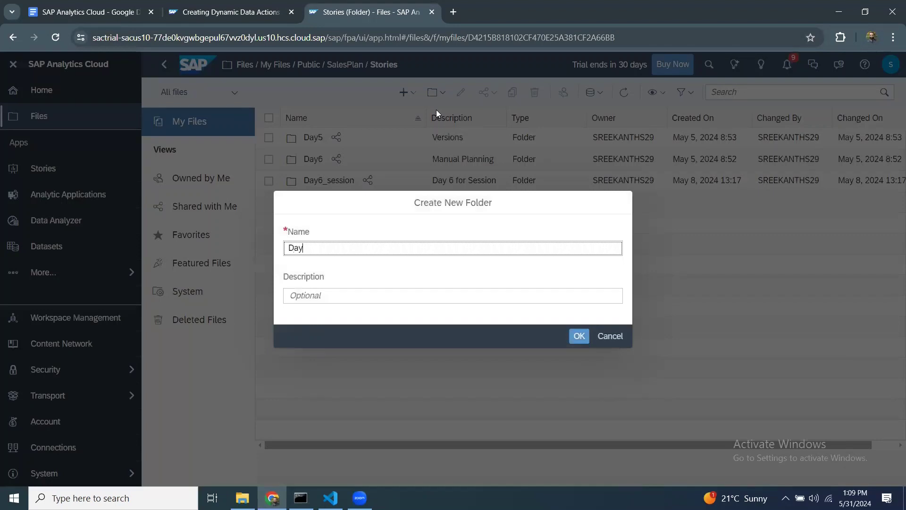
key("Return")
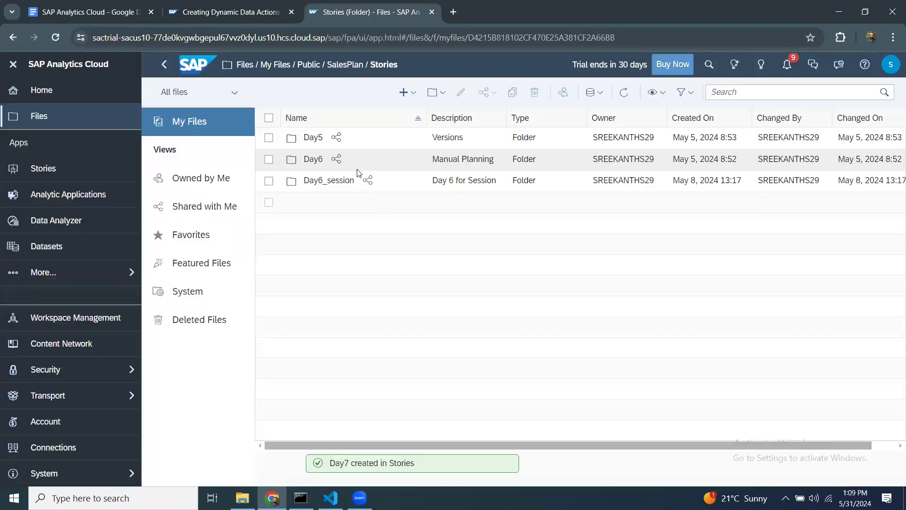
left_click(317, 202)
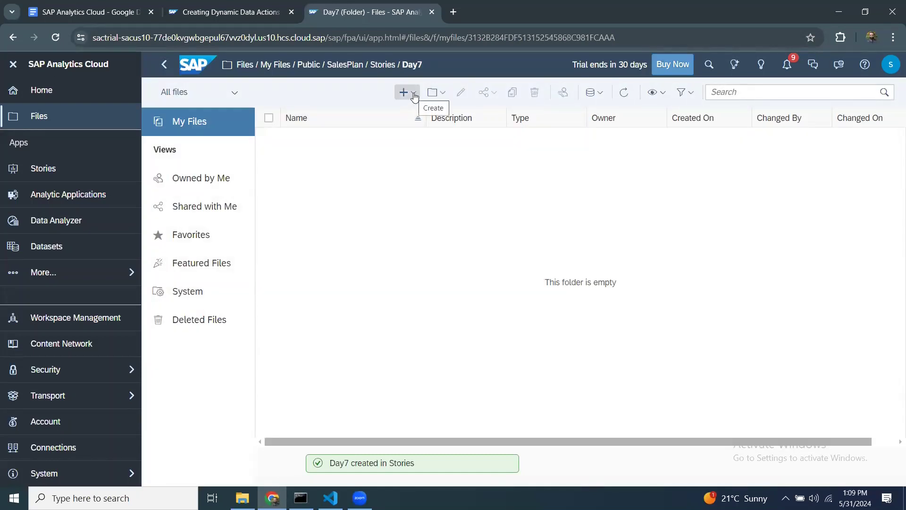
Create a new canvas story from within the Day7 folder
left_click(415, 96)
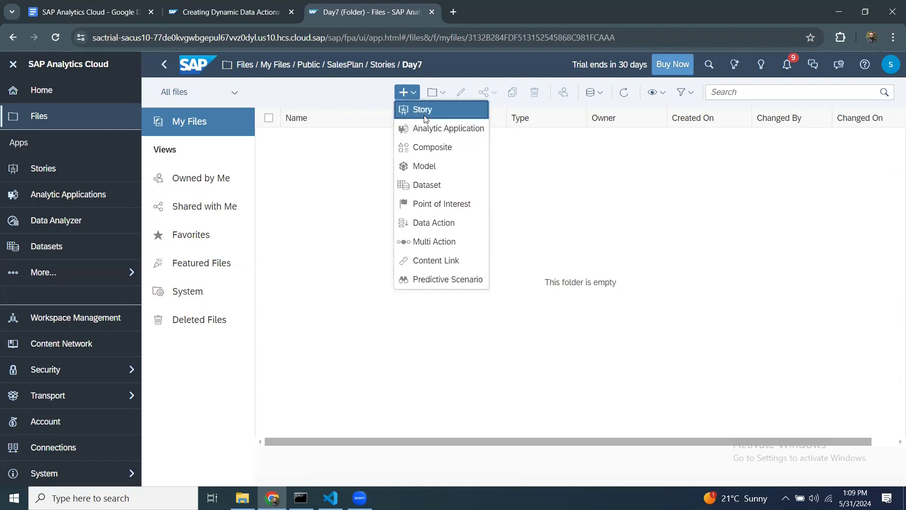
left_click(421, 112)
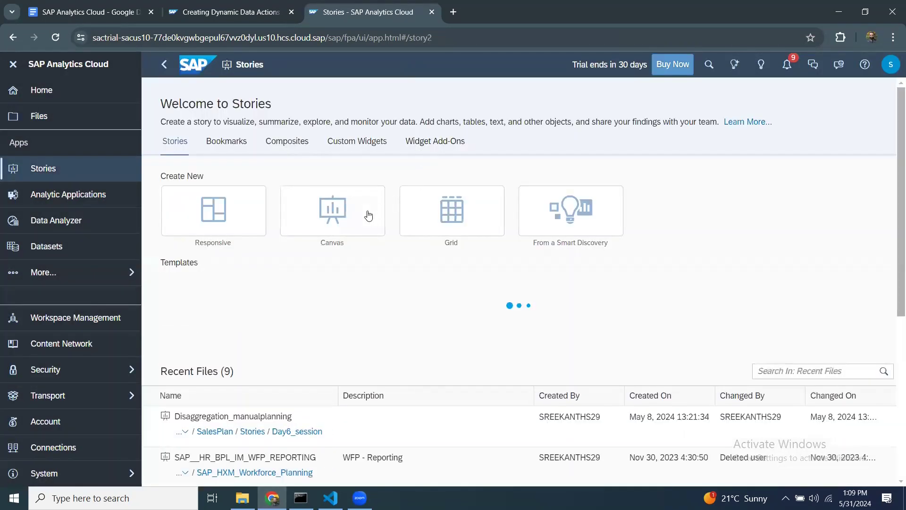
left_click(330, 216)
left_click(563, 411)
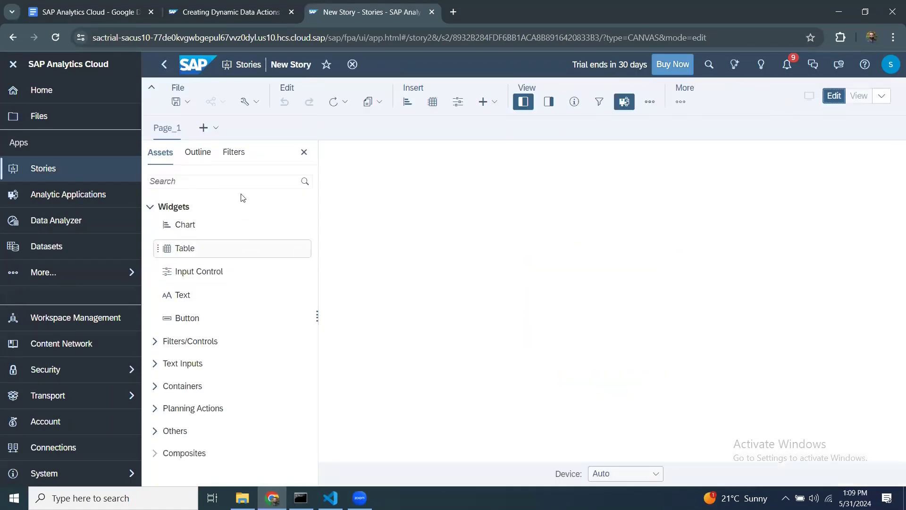
Insert a table based on the SalesRev model from Public / SalesPlan / Models and move it towards the middle of the canvas
left_click(432, 102)
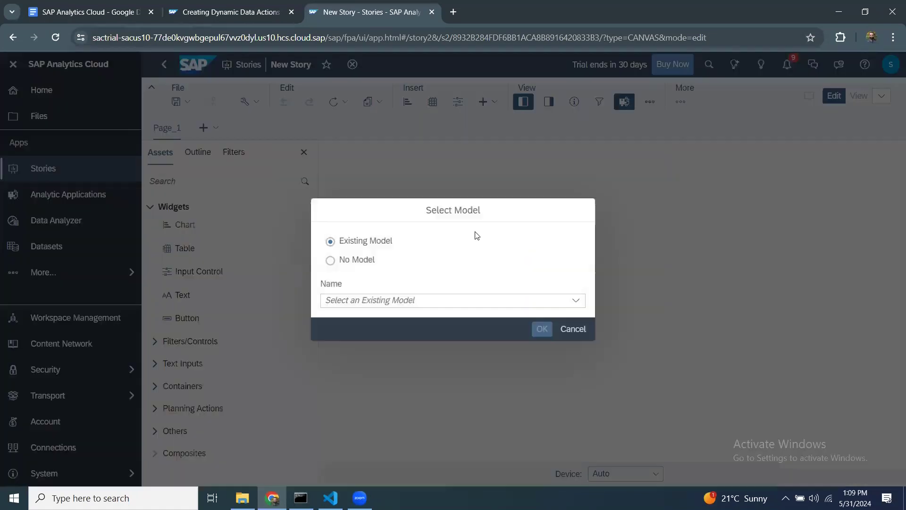
left_click(438, 299)
left_click(444, 319)
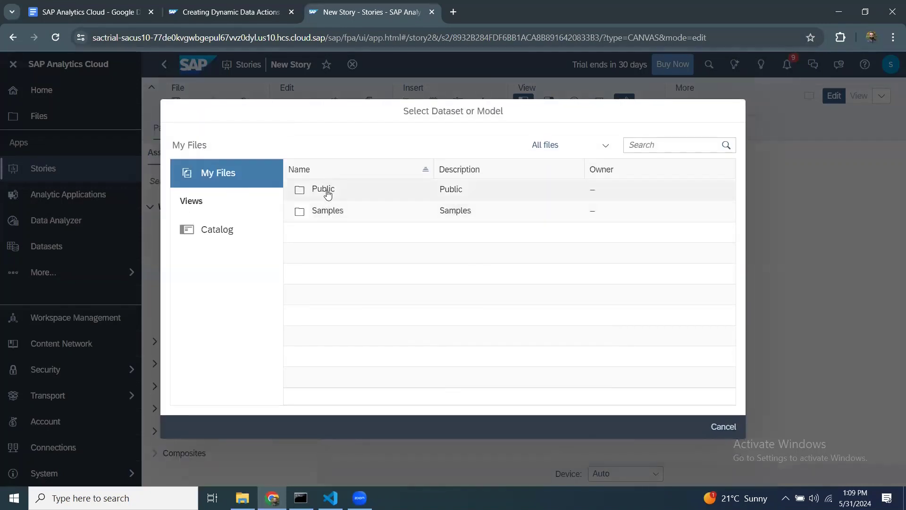
left_click(324, 190)
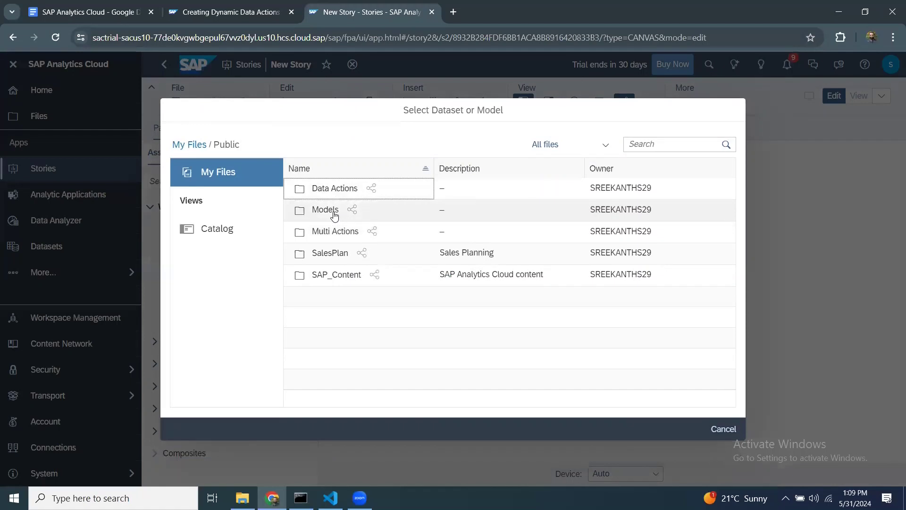
left_click(334, 215)
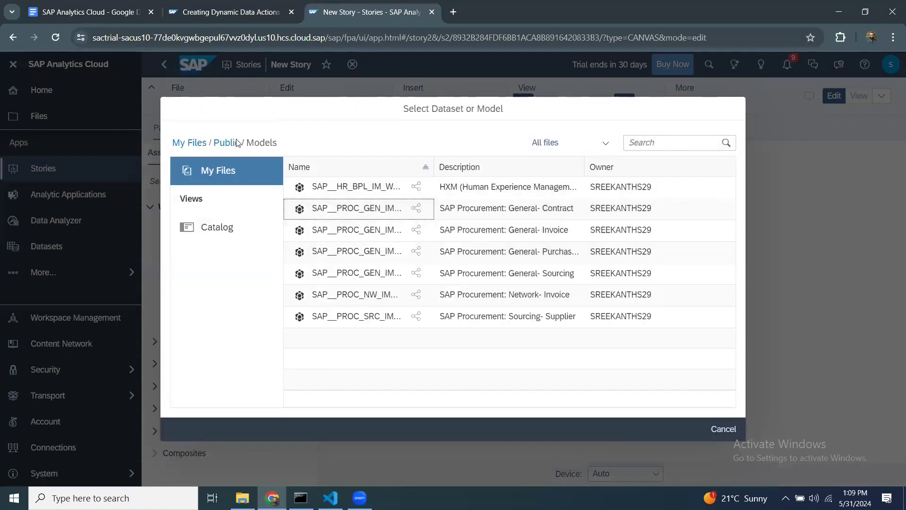
left_click(227, 142)
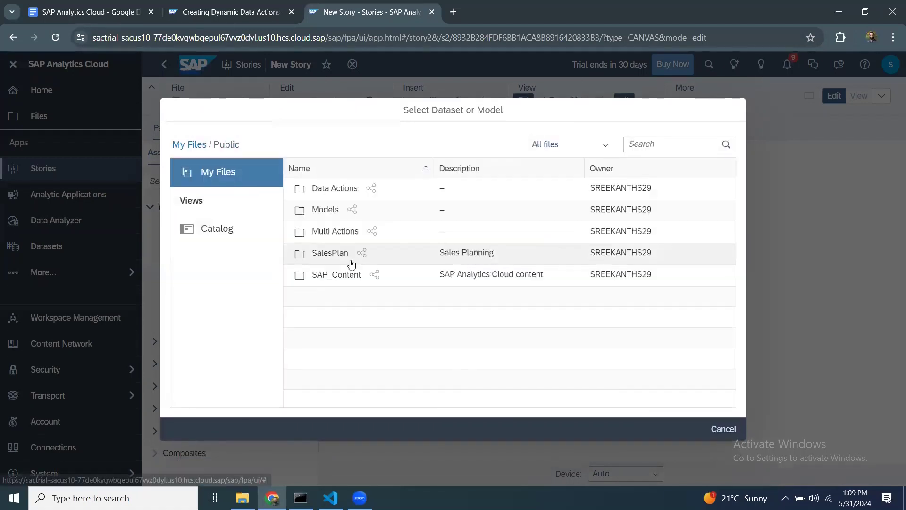
left_click(339, 257)
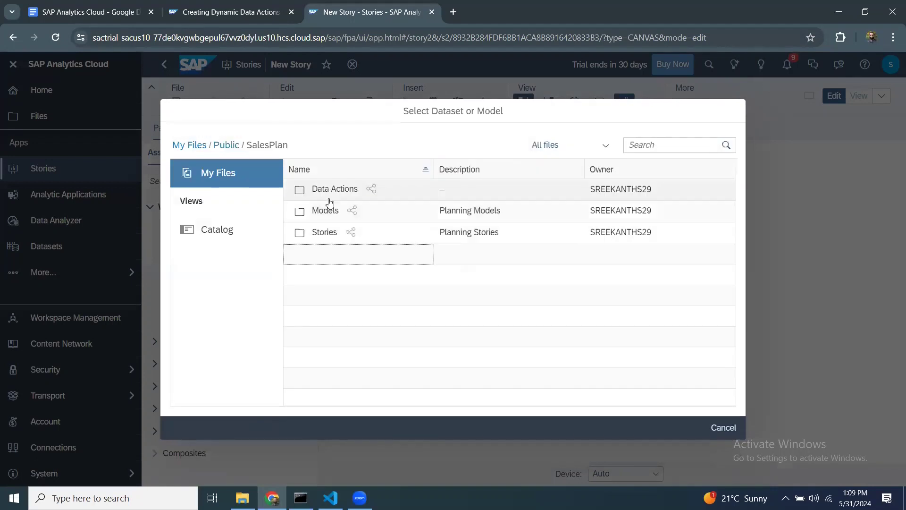
left_click(329, 207)
left_click(325, 189)
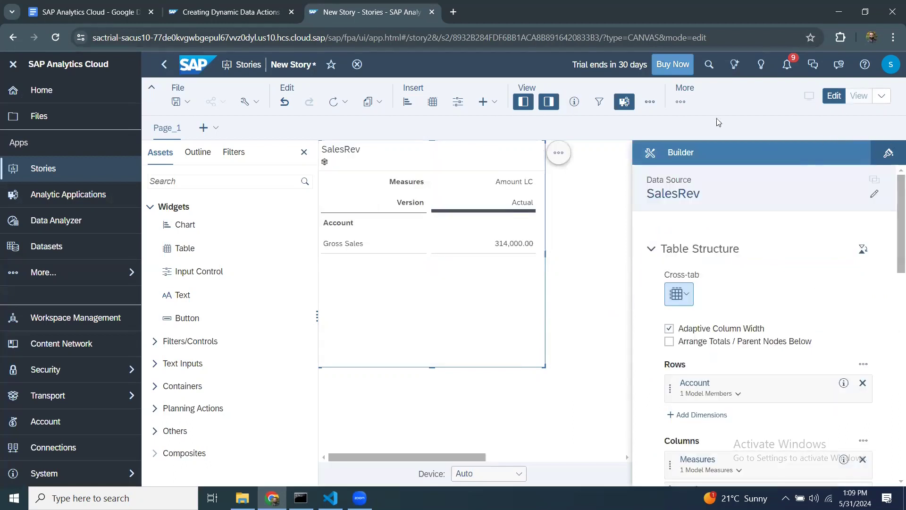
left_click(548, 103)
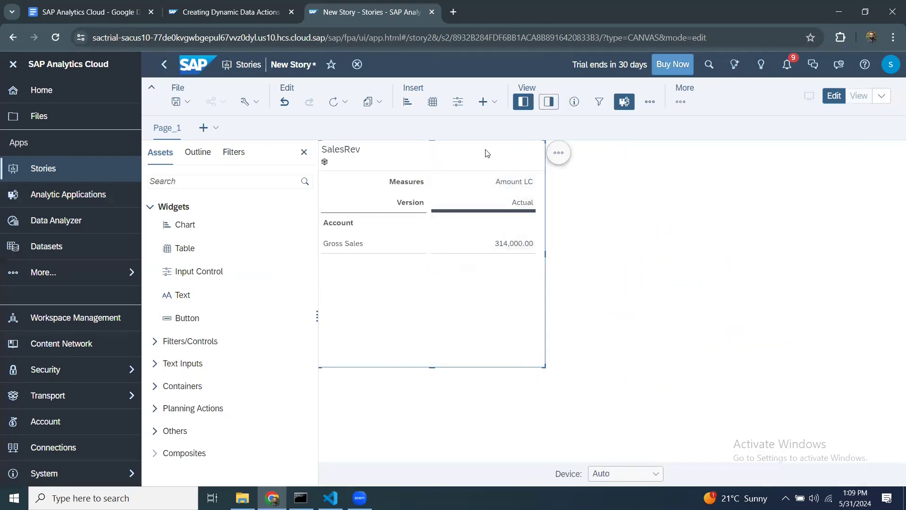
left_click_drag(469, 141, 573, 194)
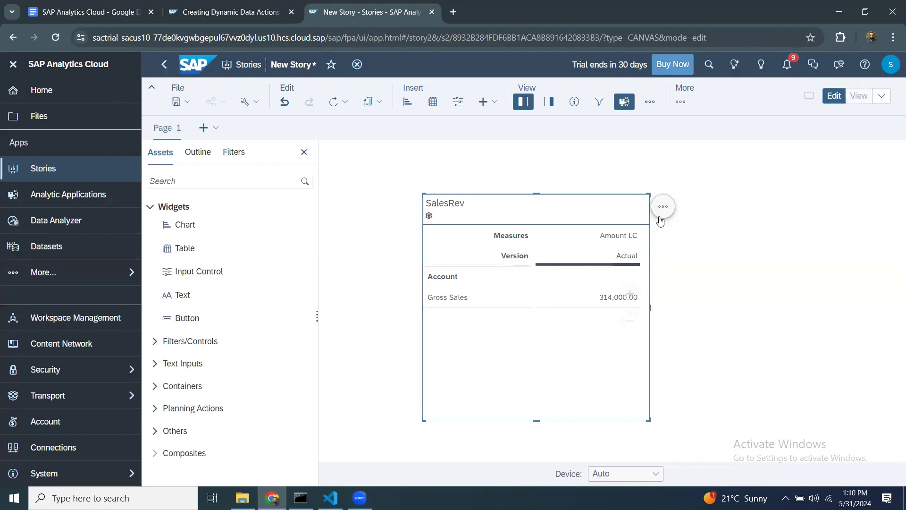
Add the Year level of the Date dimension to the rows of the SalesRev table
left_click(548, 102)
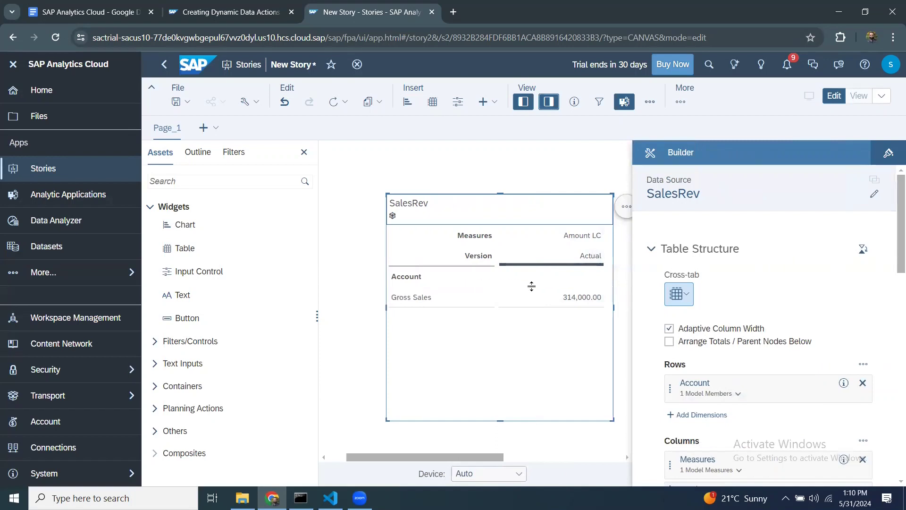
left_click(703, 415)
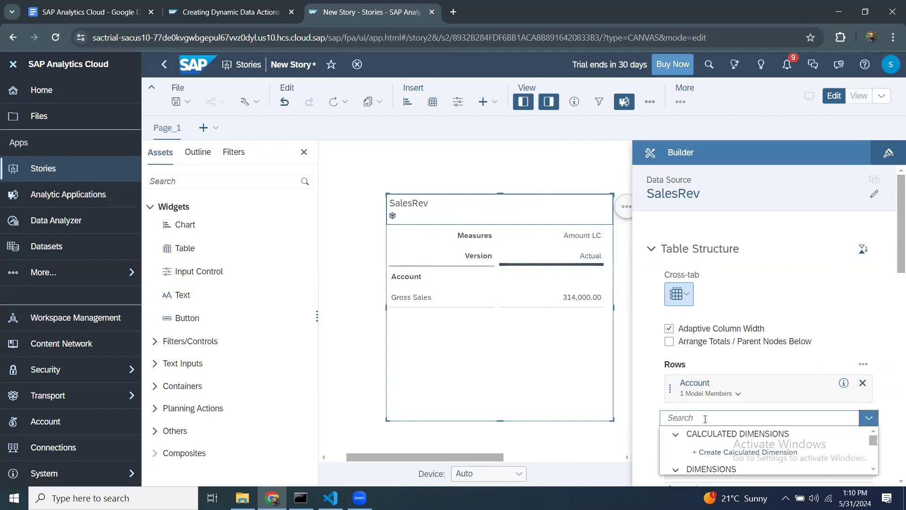
scroll(713, 465, "down", 4)
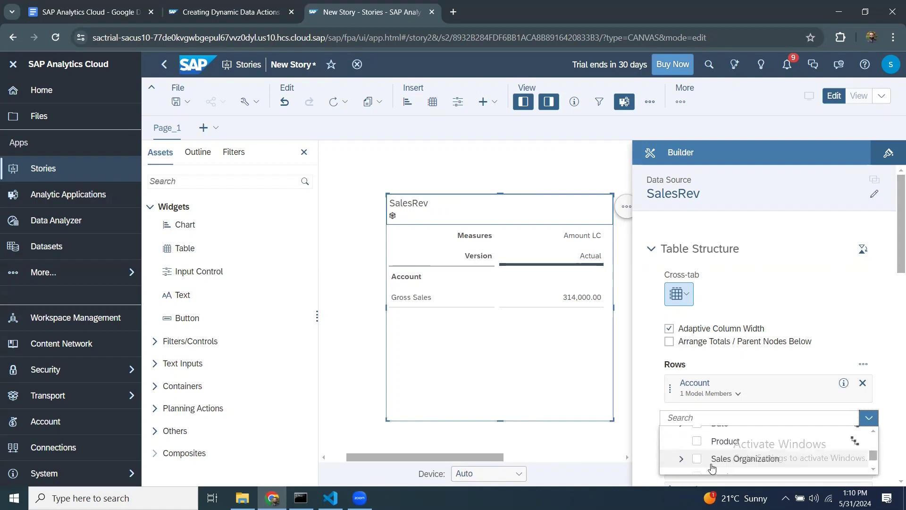
scroll(713, 467, "down", 1)
scroll(703, 458, "up", 3)
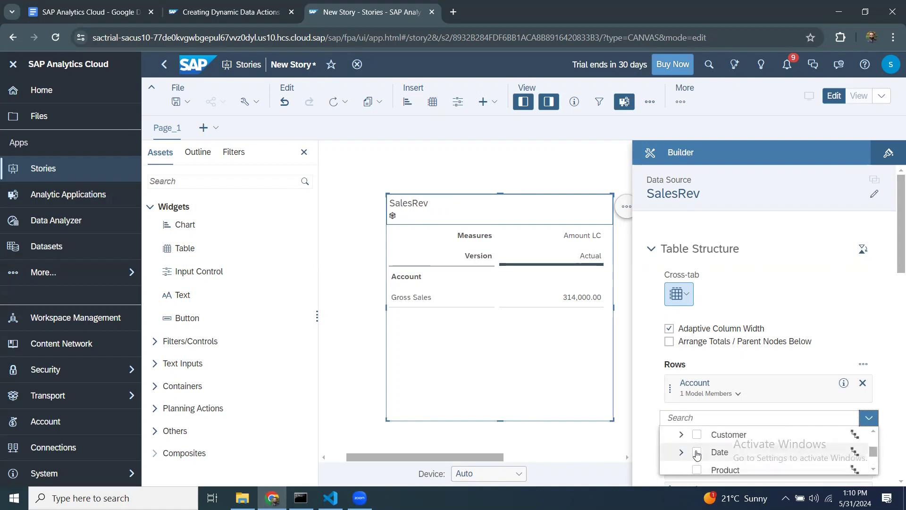
left_click(683, 453)
scroll(706, 458, "down", 2)
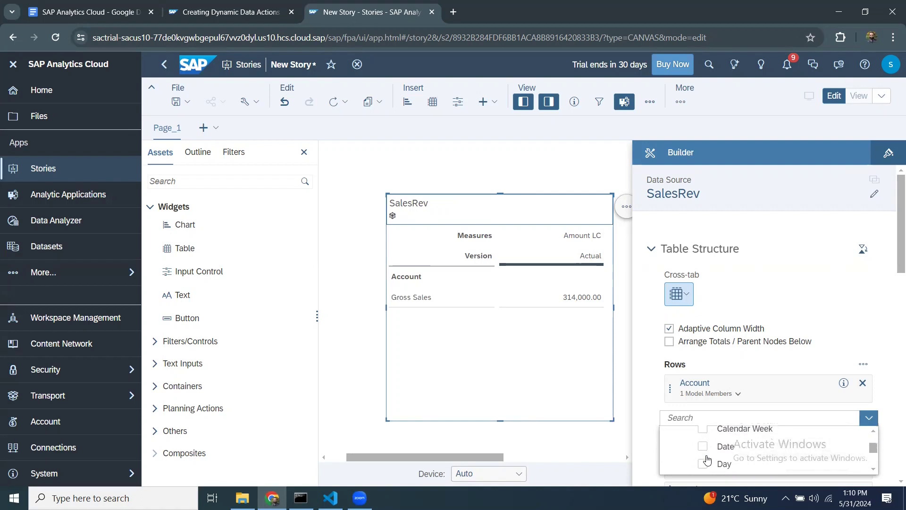
scroll(707, 458, "down", 4)
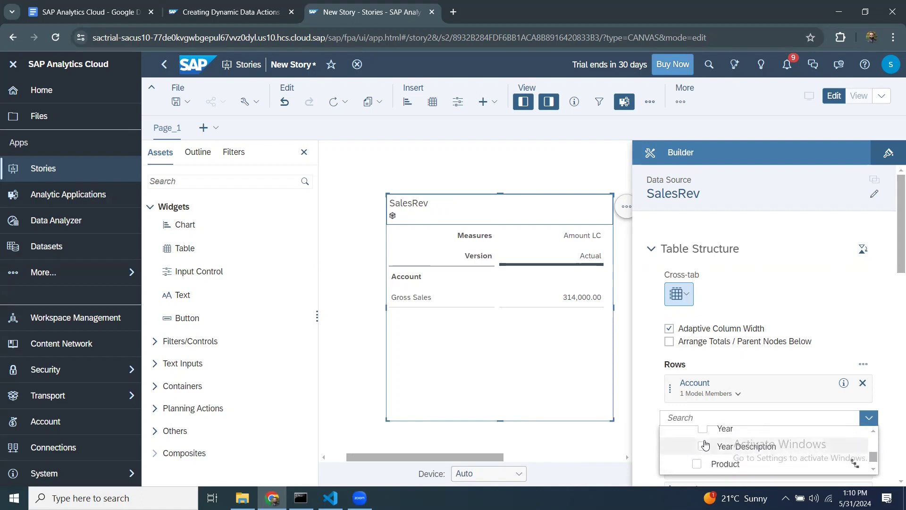
left_click(703, 429)
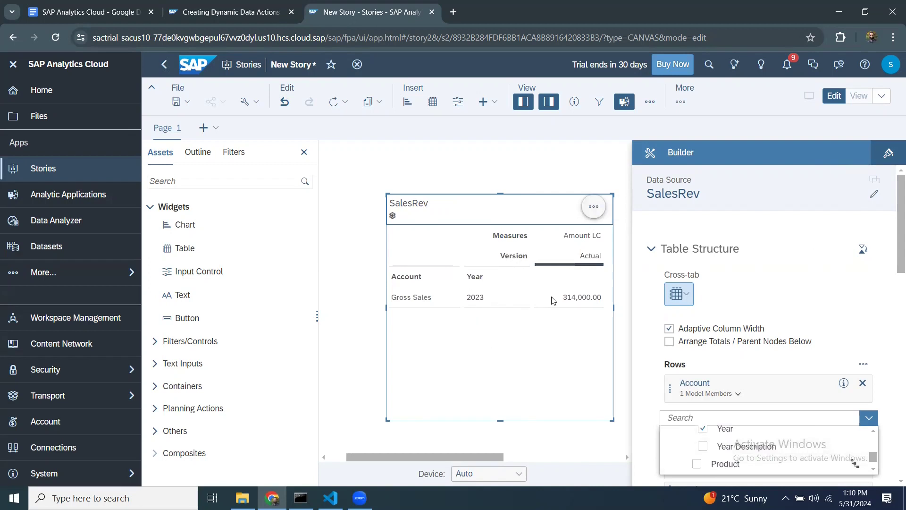
left_click(558, 165)
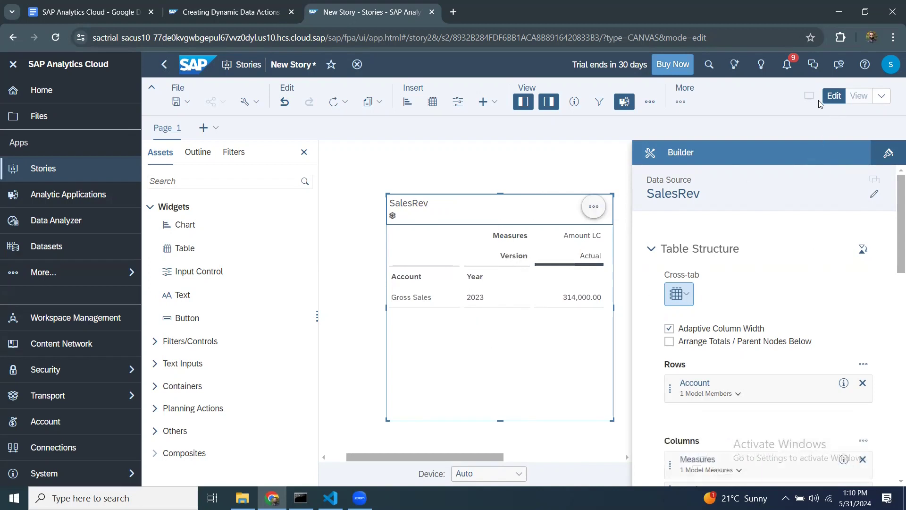
left_click(548, 102)
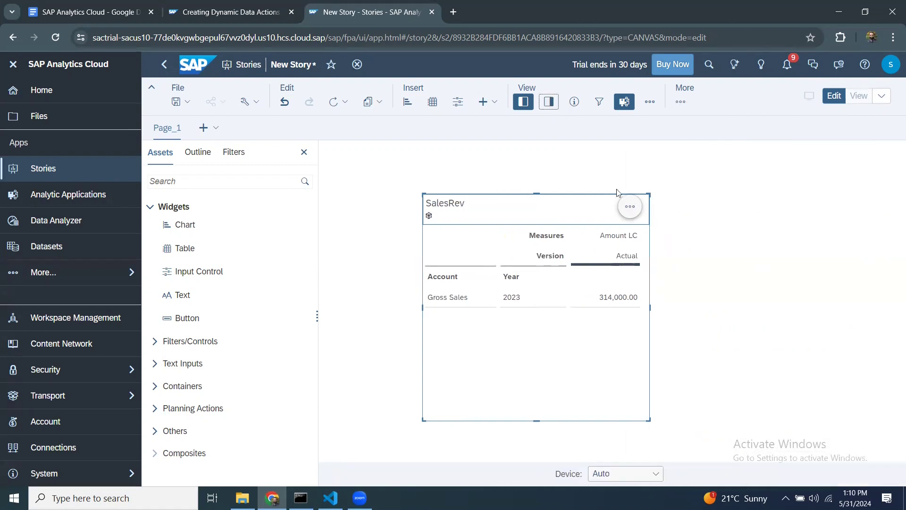
In Version Management for SalesRev, stop limiting the list to versions in use and delete the private version PrvtForecast
left_click(681, 102)
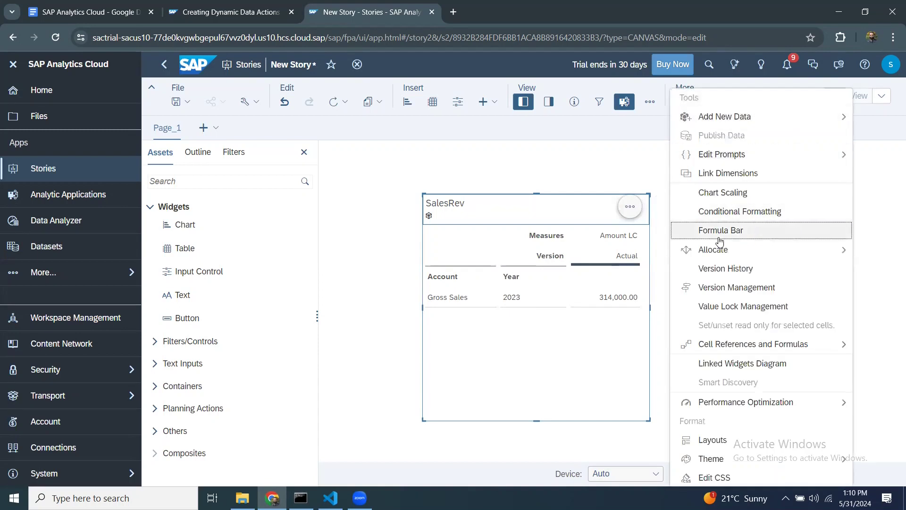
left_click(725, 287)
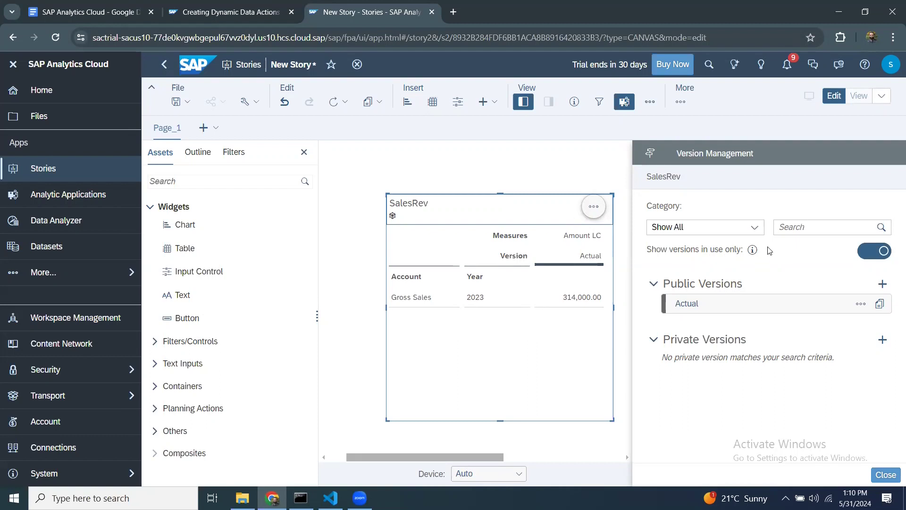
left_click(859, 252)
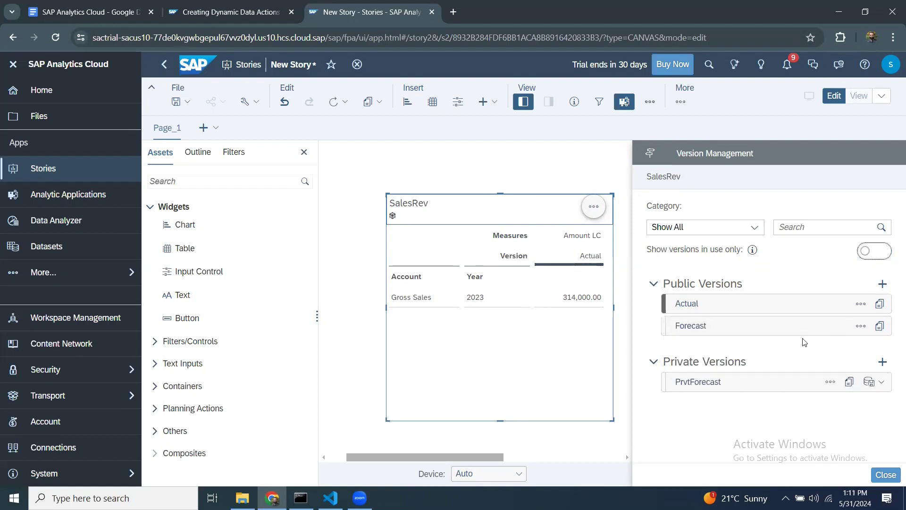
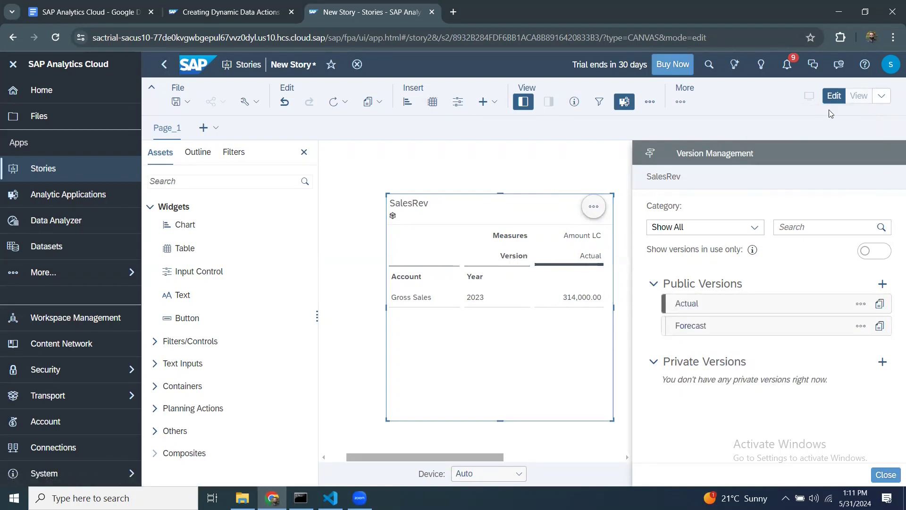
left_click(886, 474)
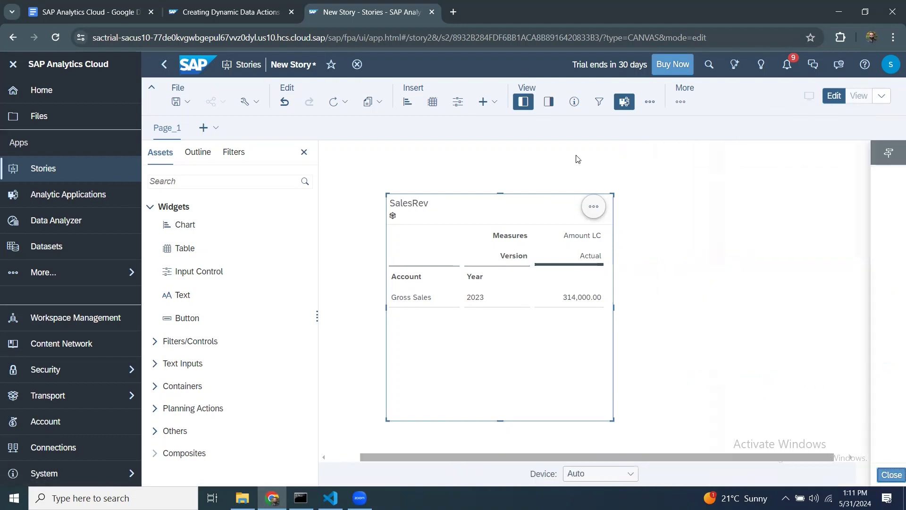
Remove the Version filter from the SalesRev table and close its Builder settings
left_click(548, 102)
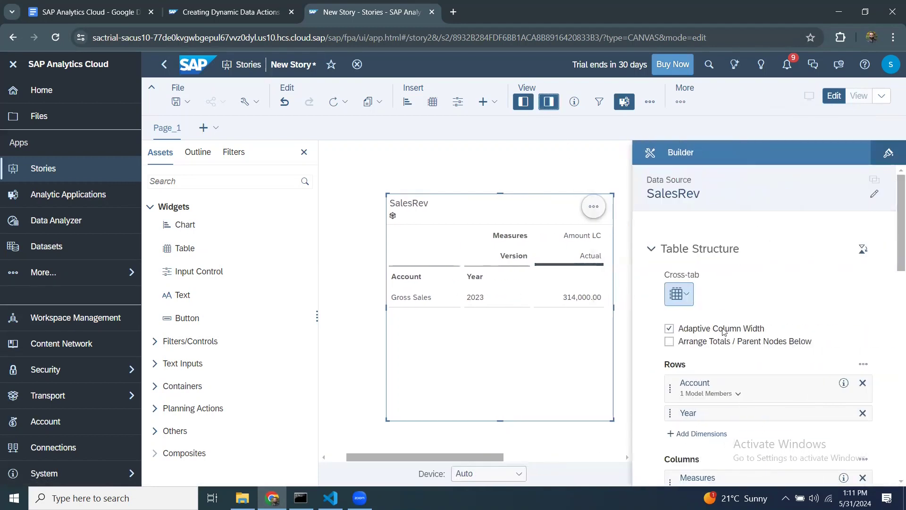
scroll(710, 377, "down", 1)
scroll(709, 378, "down", 4)
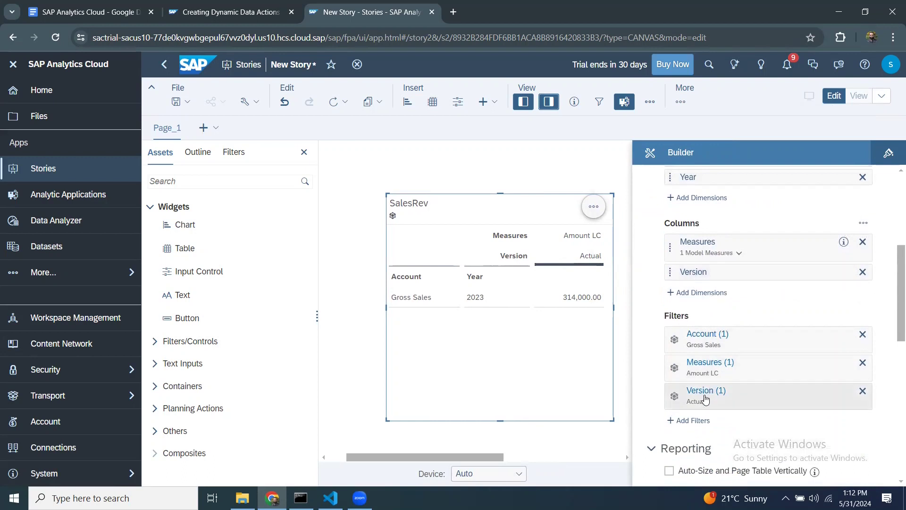
left_click(863, 391)
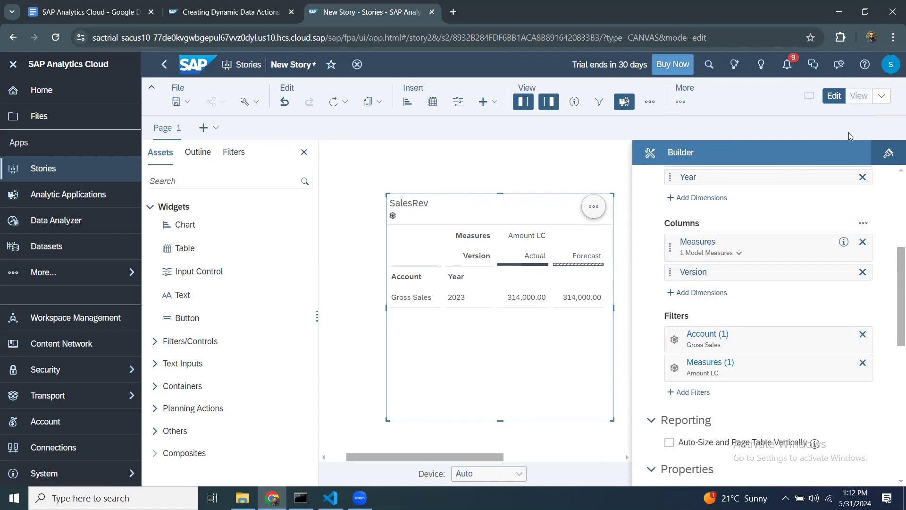
left_click(549, 102)
In Version Management for SalesRev, delete the public version Forecast
left_click(681, 101)
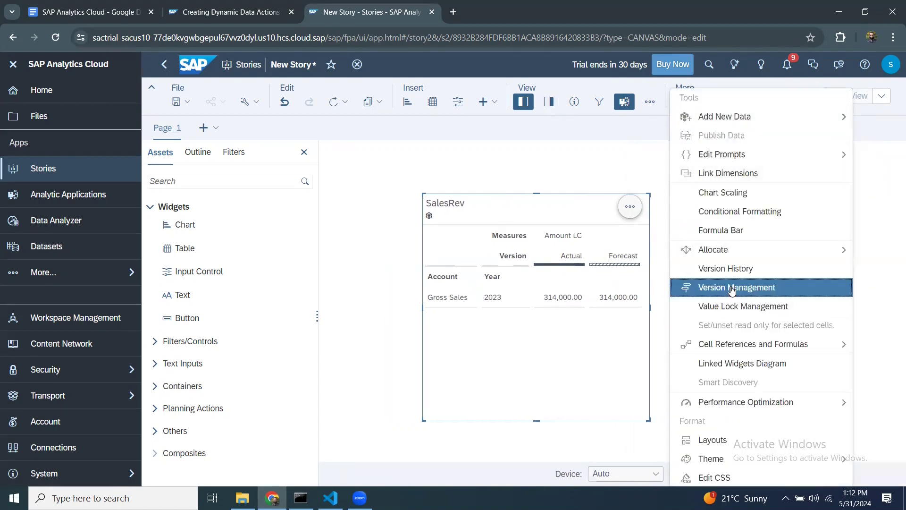
left_click(732, 294)
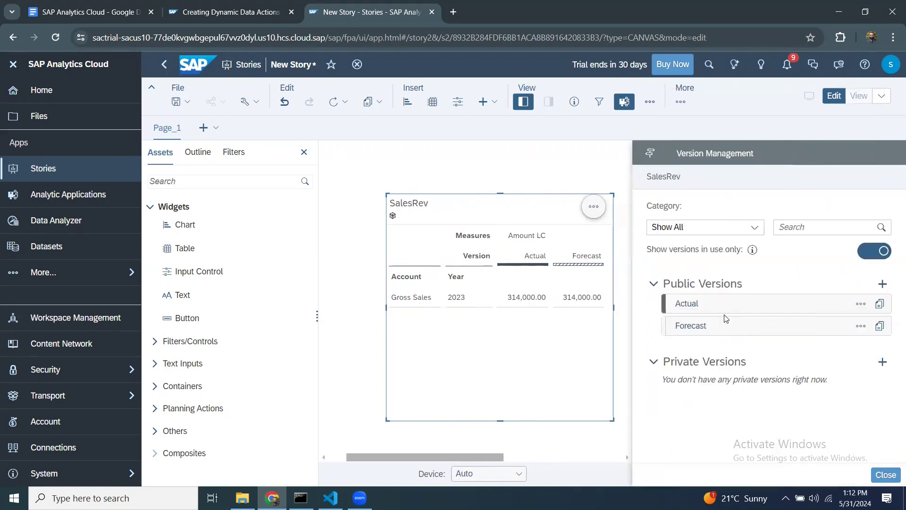
left_click(861, 326)
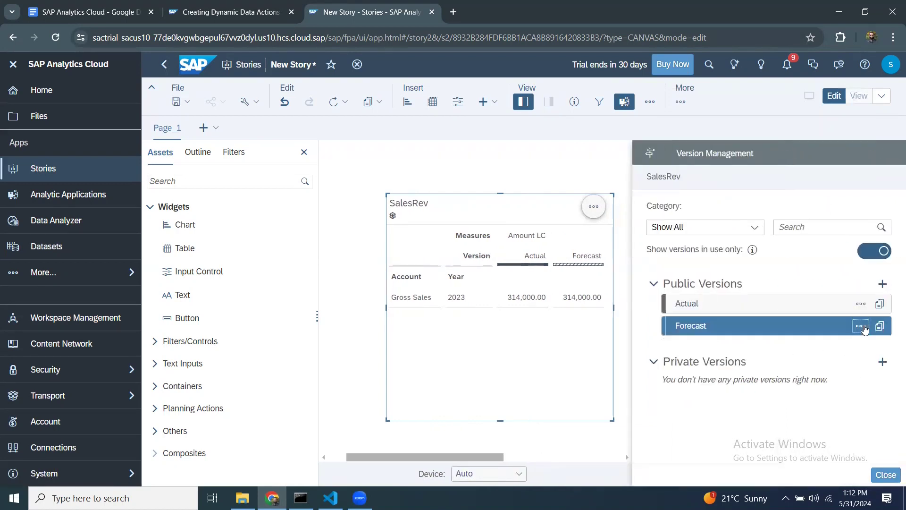
left_click(755, 364)
left_click(530, 295)
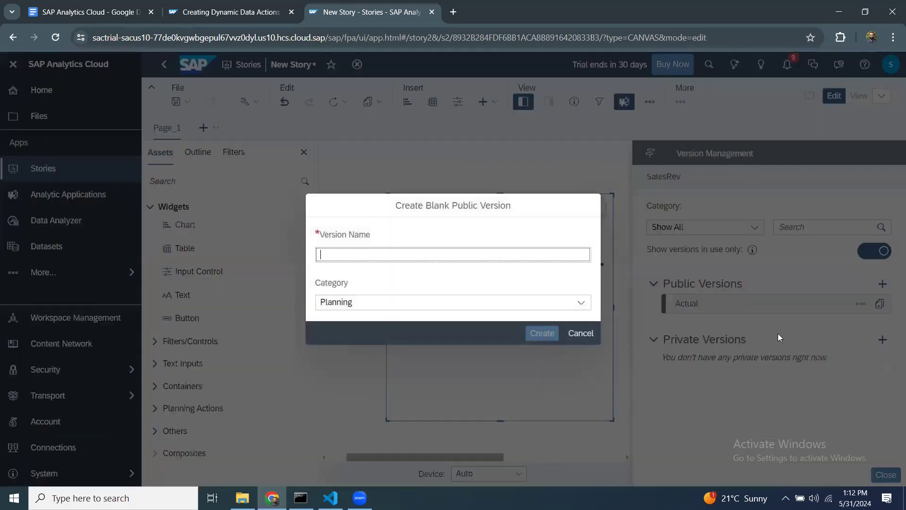
Create a blank public version named Frcst2023 in the Forecast category and close Version Management
left_click(340, 261)
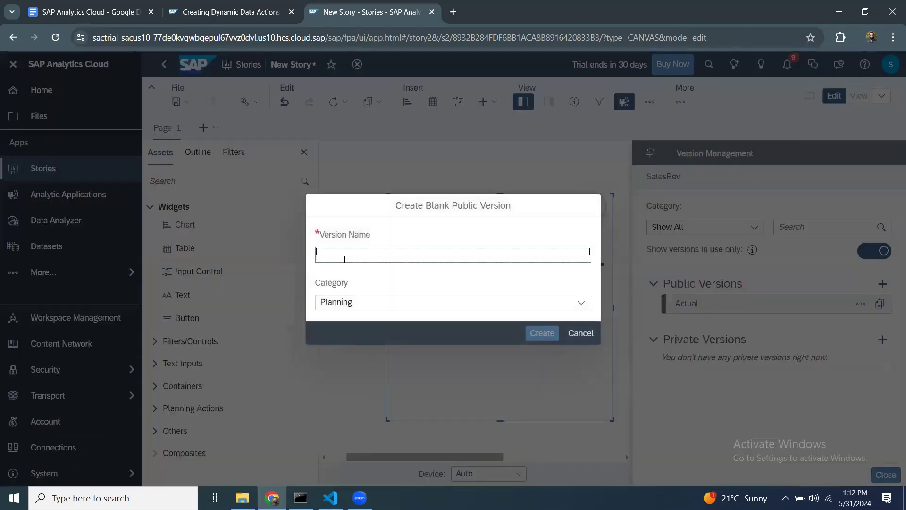
type("Frc")
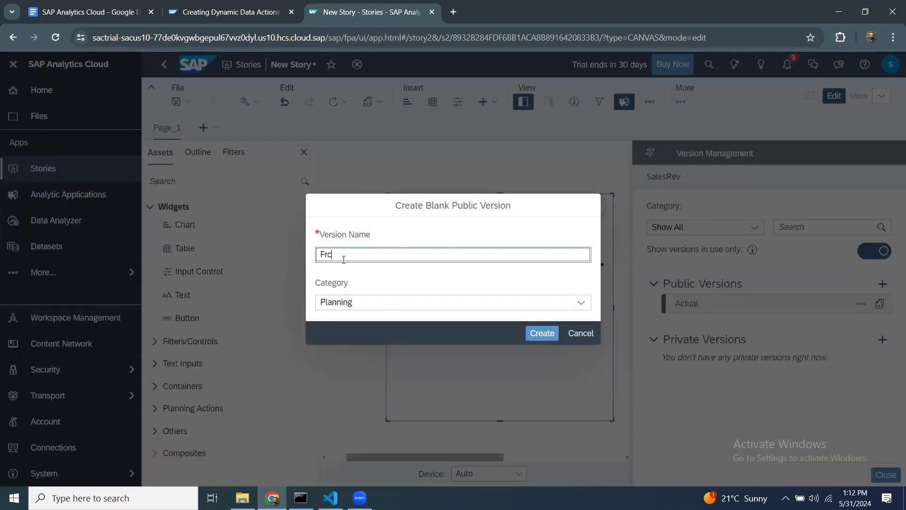
type("st2023")
key("Tab")
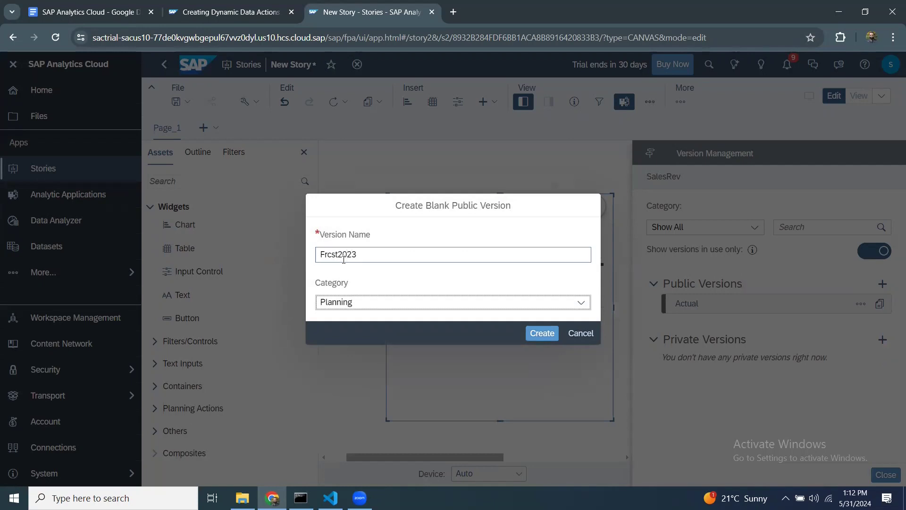
left_click(581, 303)
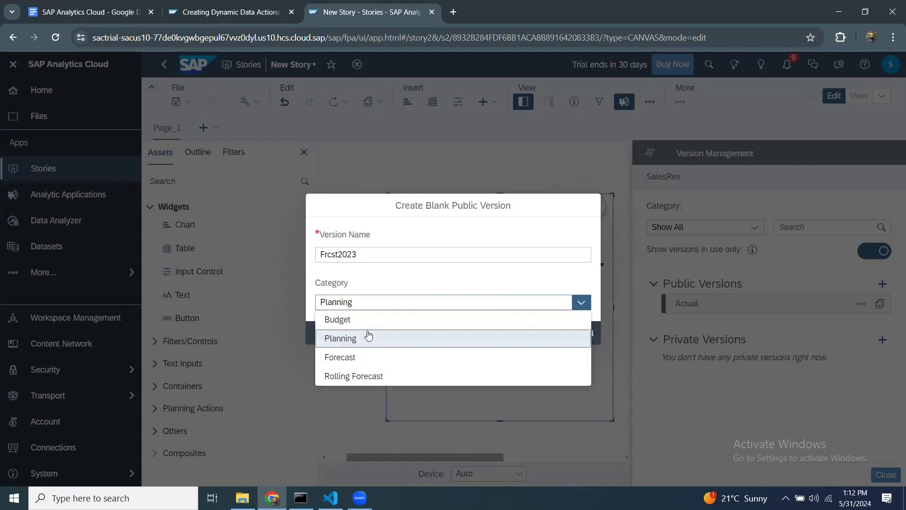
left_click(342, 358)
left_click(542, 334)
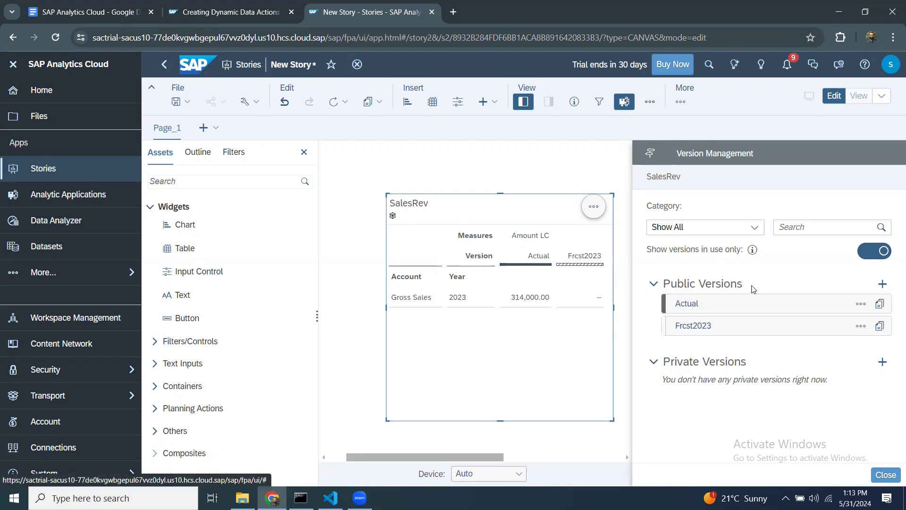
left_click(886, 475)
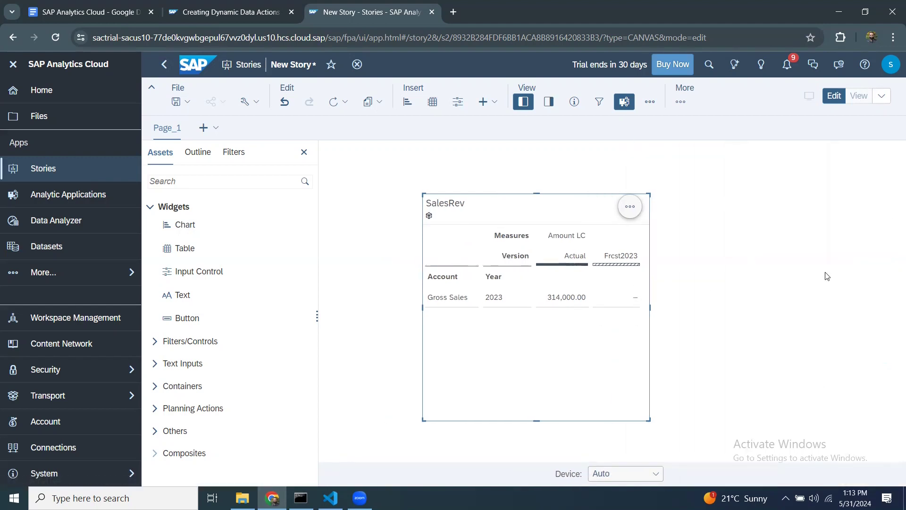
left_click(84, 20)
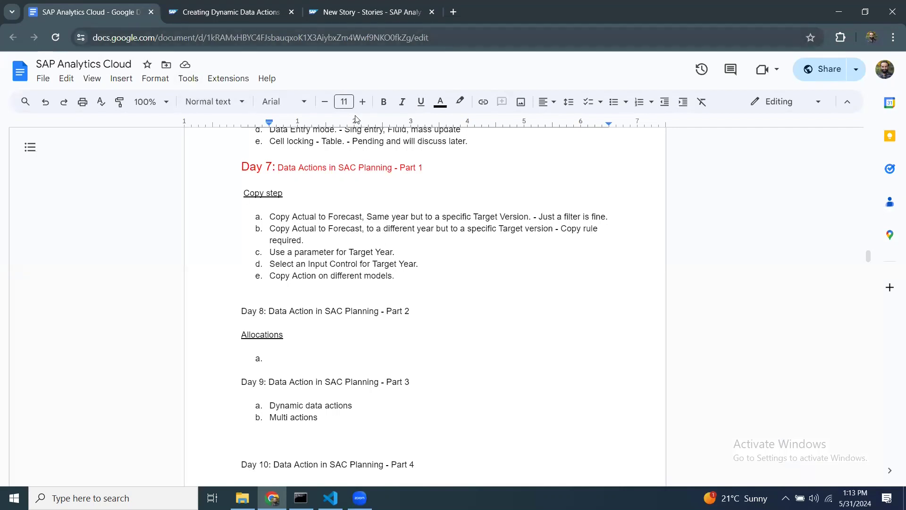
left_click(346, 10)
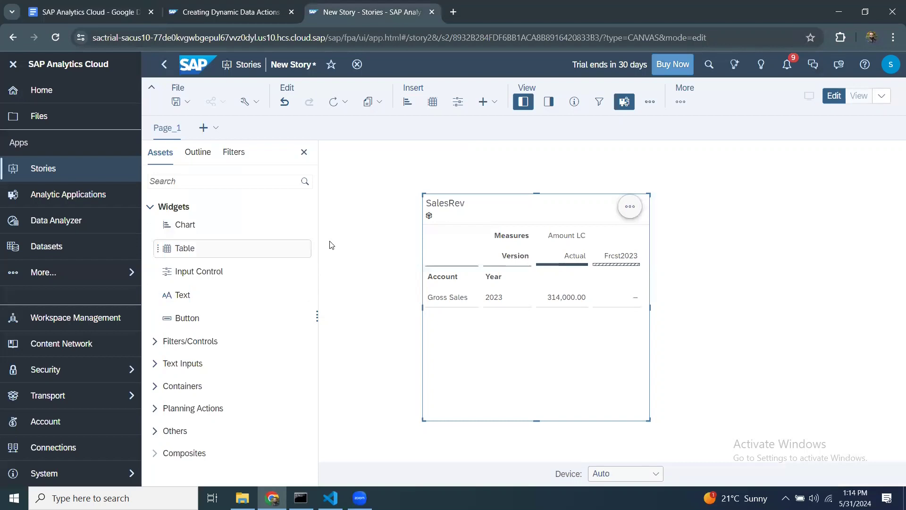
left_click(182, 102)
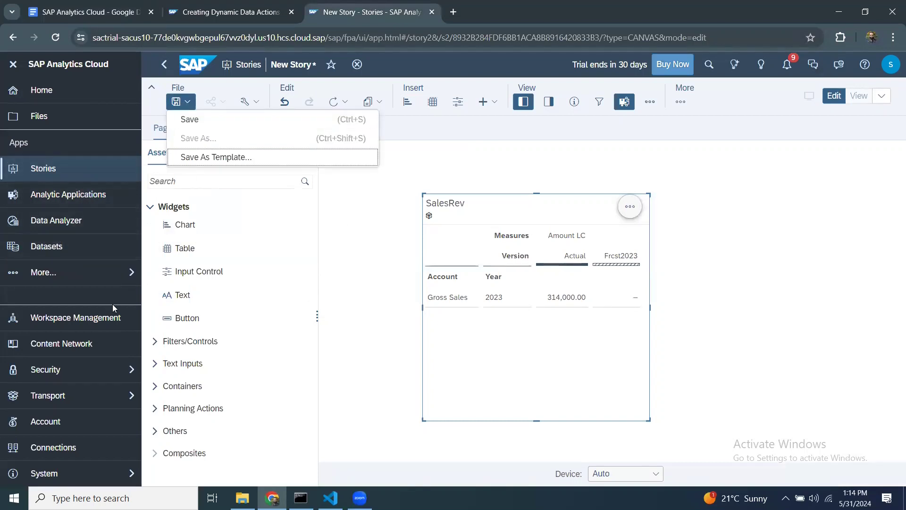
left_click(372, 192)
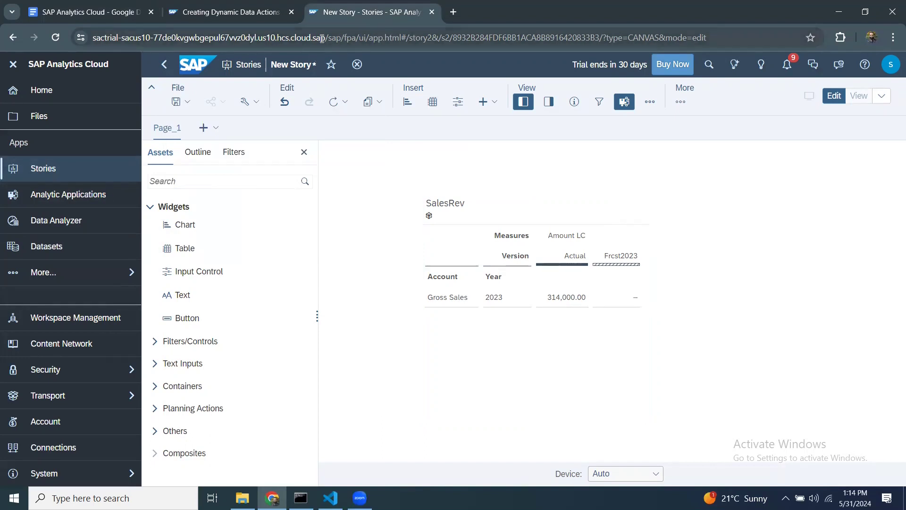
Open the same SAP Analytics Cloud tenant in a new browser tab and go to the Data Actions start page
left_click_drag(326, 37, 67, 34)
key("ctrl+c")
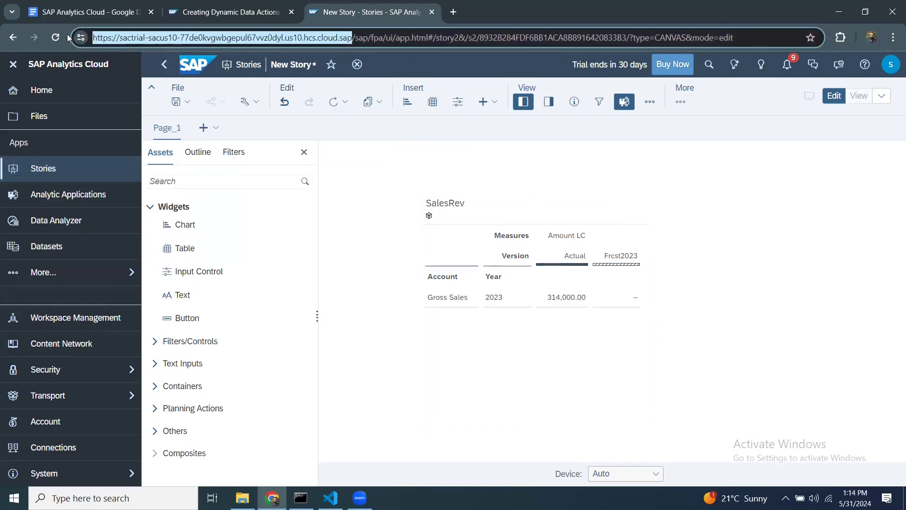
left_click(444, 14)
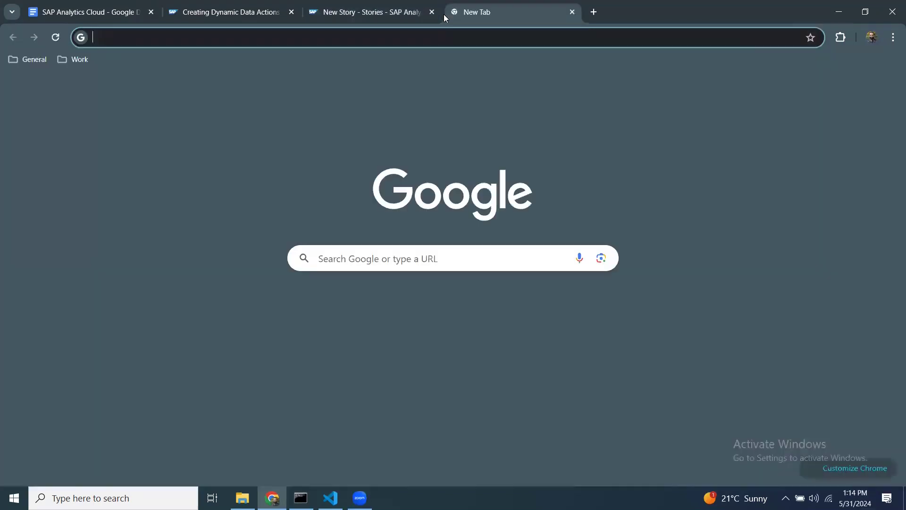
key("ctrl+v")
key("Return")
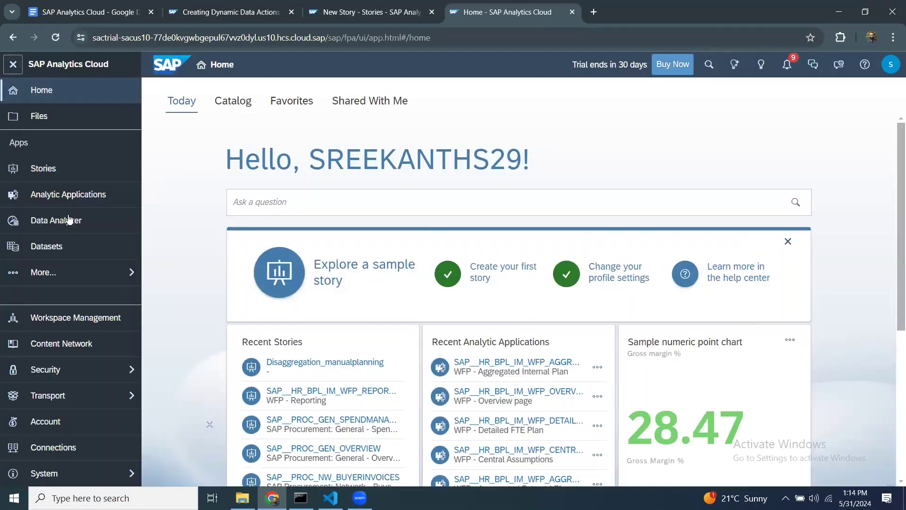
left_click(63, 273)
left_click(188, 298)
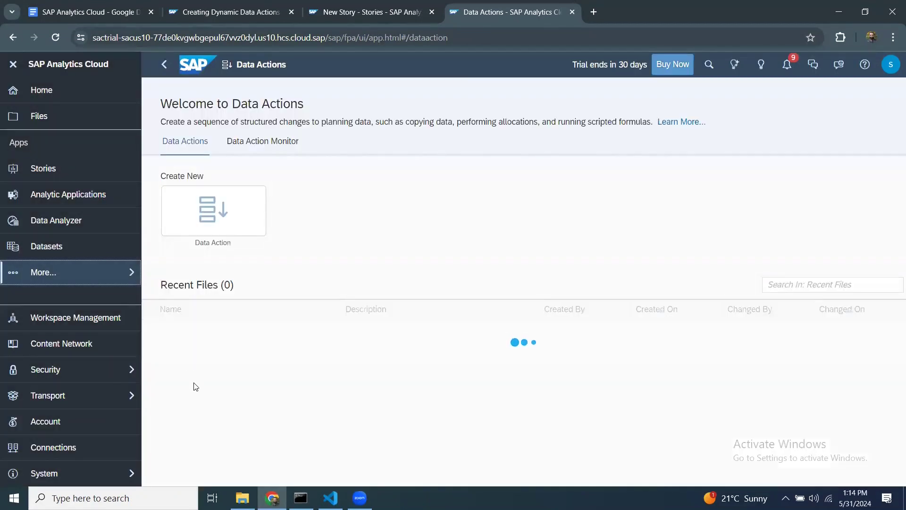
Create a data action named Copy2023 with the description "Copy 2023 to Frcst2023" and SalesRev as the default model
left_click(213, 213)
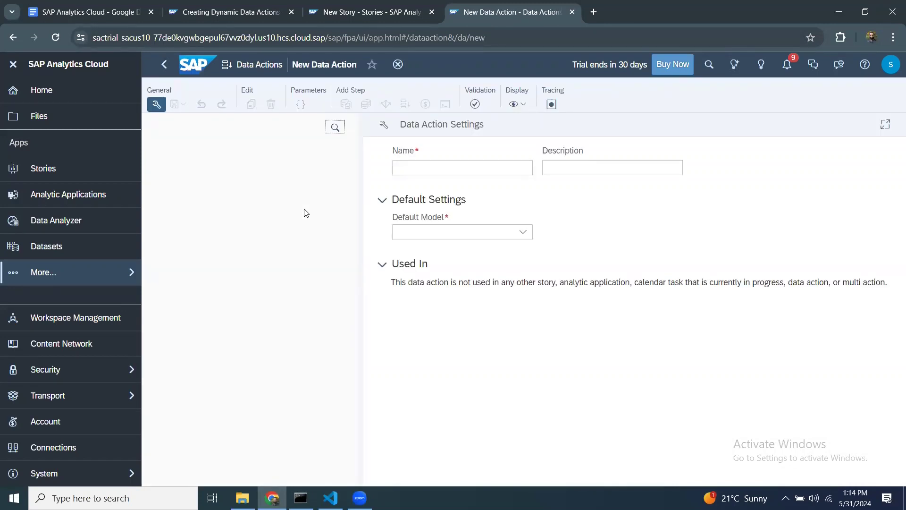
left_click(409, 167)
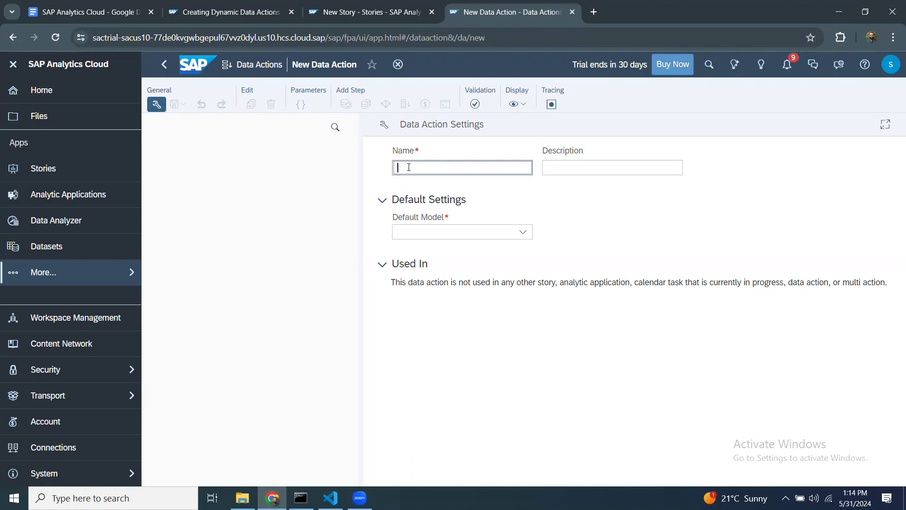
type("Copy2023")
key("Tab")
type("Copy 23")
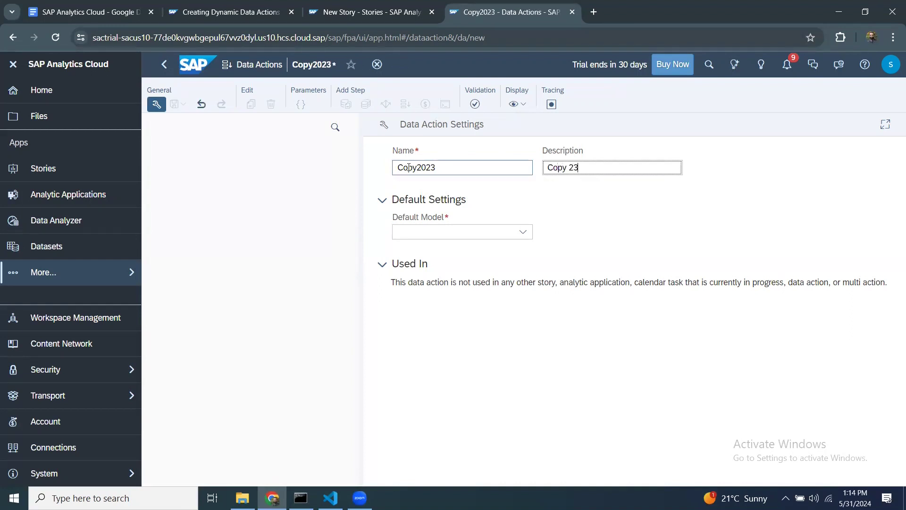
key("BackSpace")
type("023 to Frcst2023")
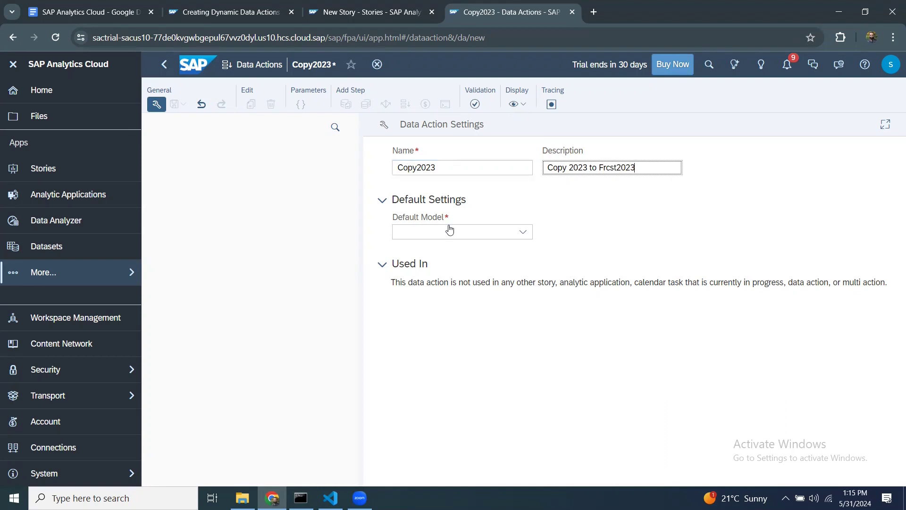
left_click(504, 235)
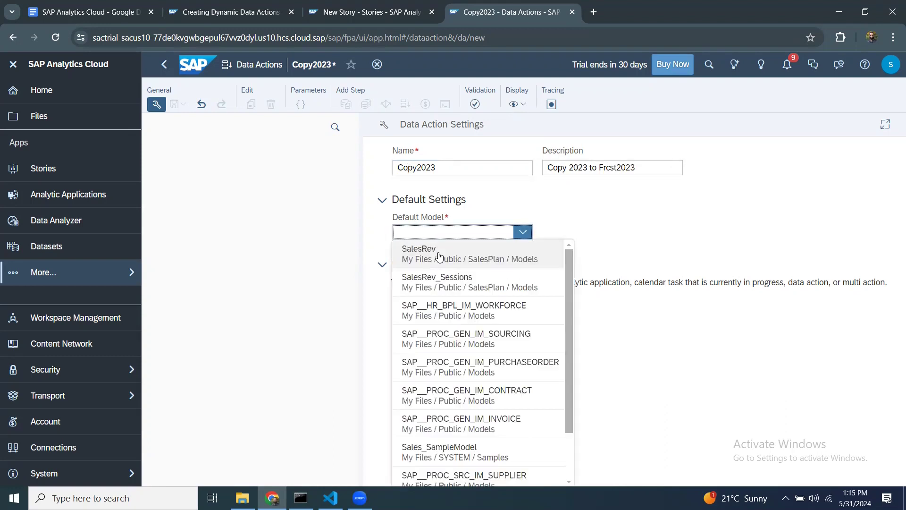
left_click(442, 258)
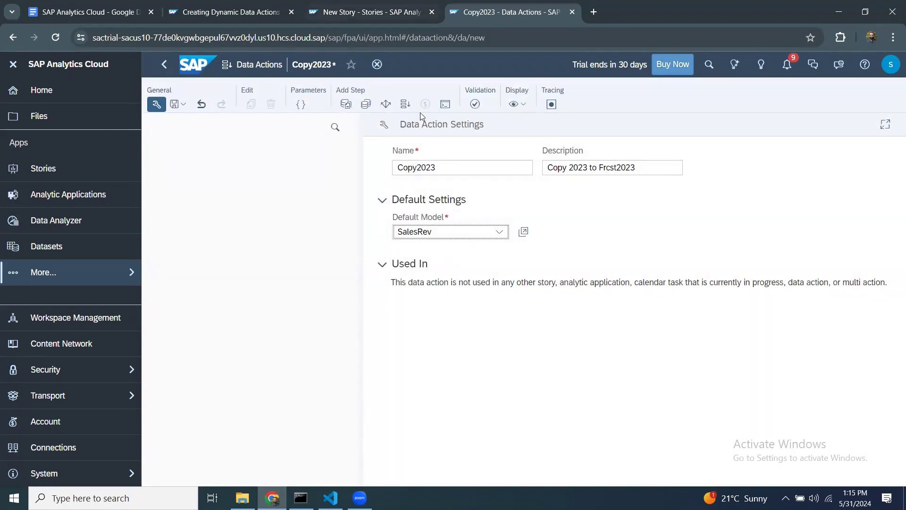
Add a copy step to the Copy2023 data action and name it CopyingData
left_click(346, 105)
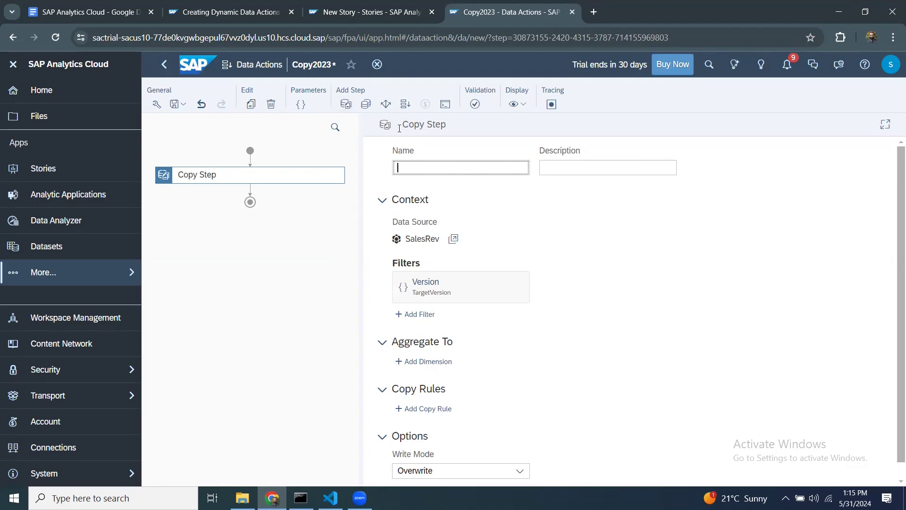
left_click(211, 181)
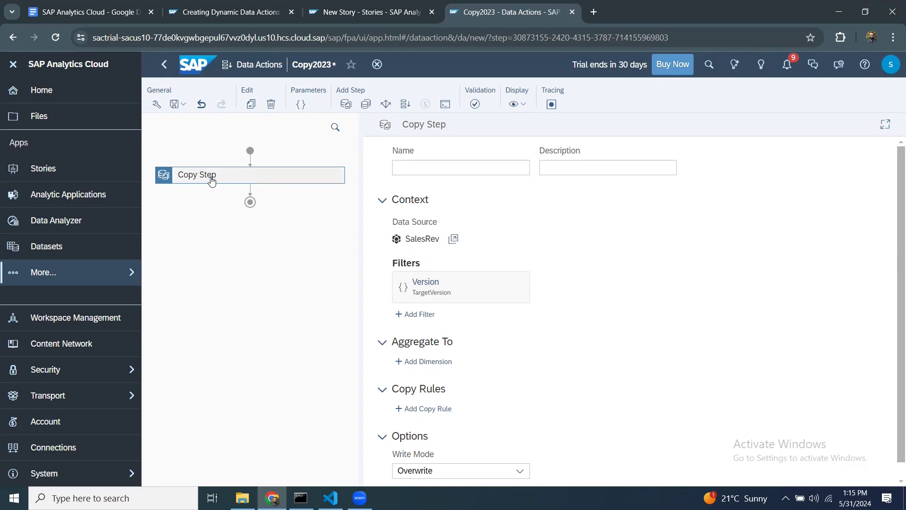
left_click(413, 167)
type("Copyi")
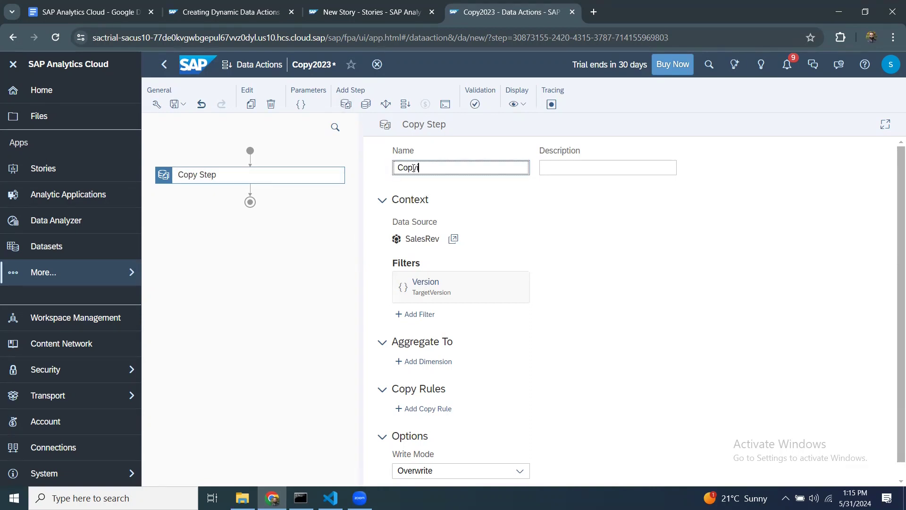
type("ngData")
key("Tab")
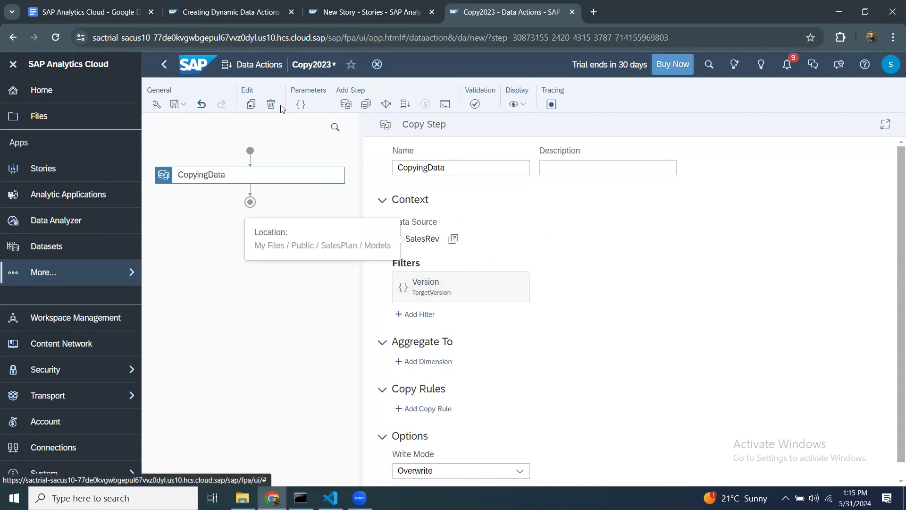
Examine the TargetVersion parameter's dimension and input options, trying the Fixed input type and restoring Dynamic
left_click(301, 105)
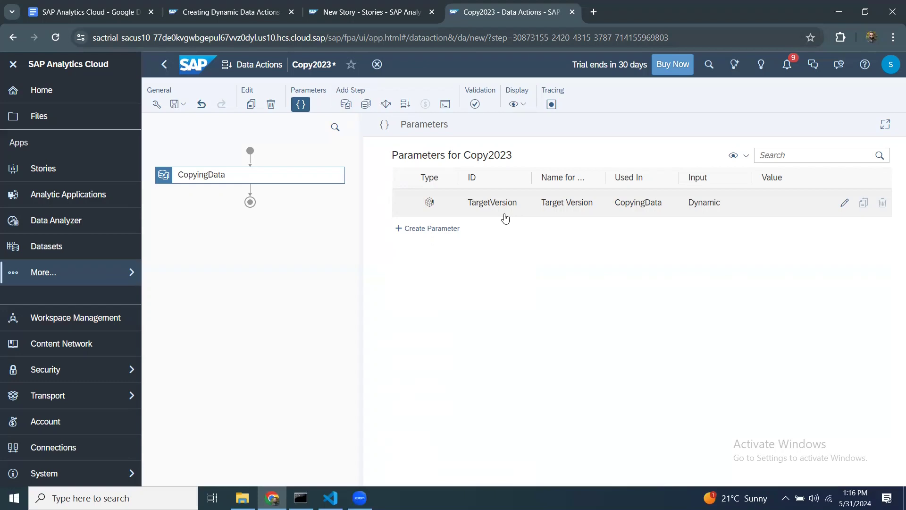
left_click(845, 202)
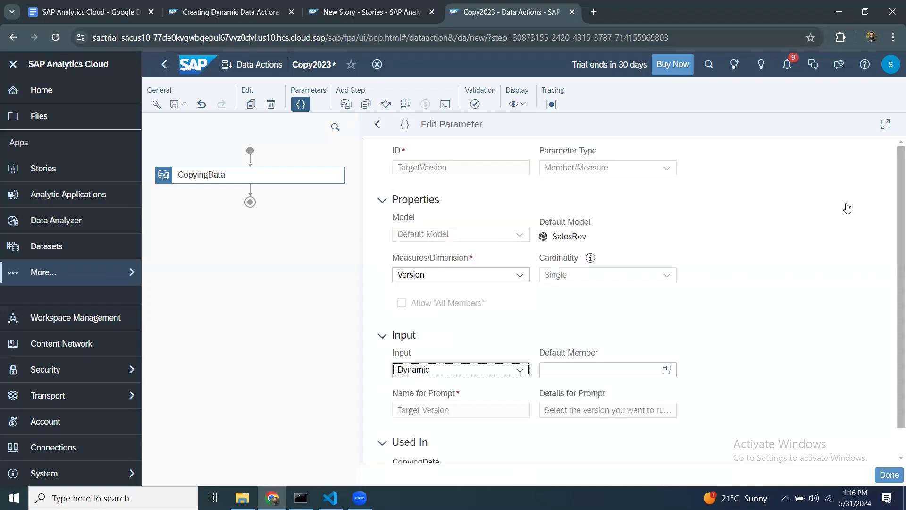
left_click(516, 376)
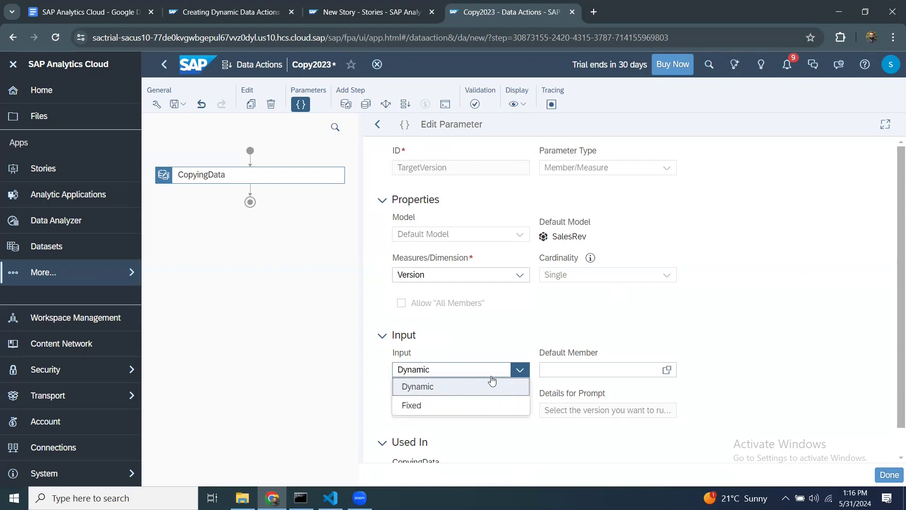
left_click(451, 409)
left_click(562, 371)
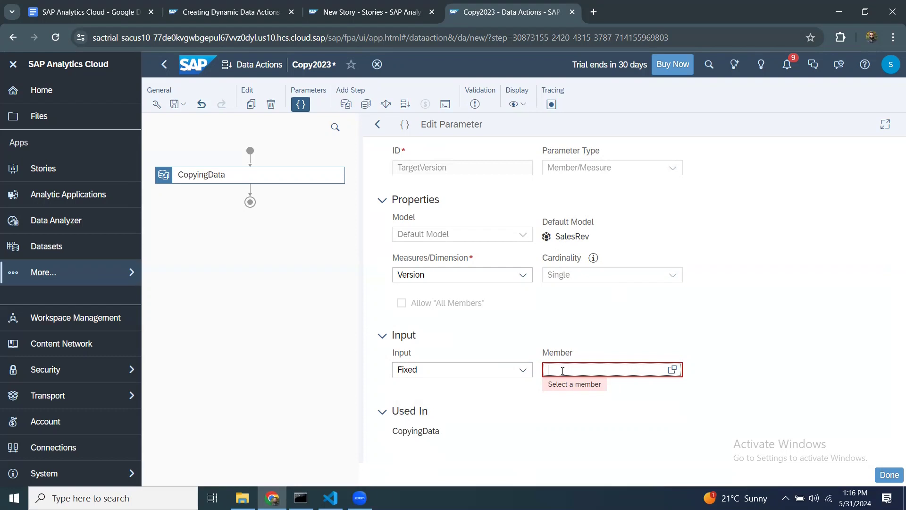
left_click(522, 369)
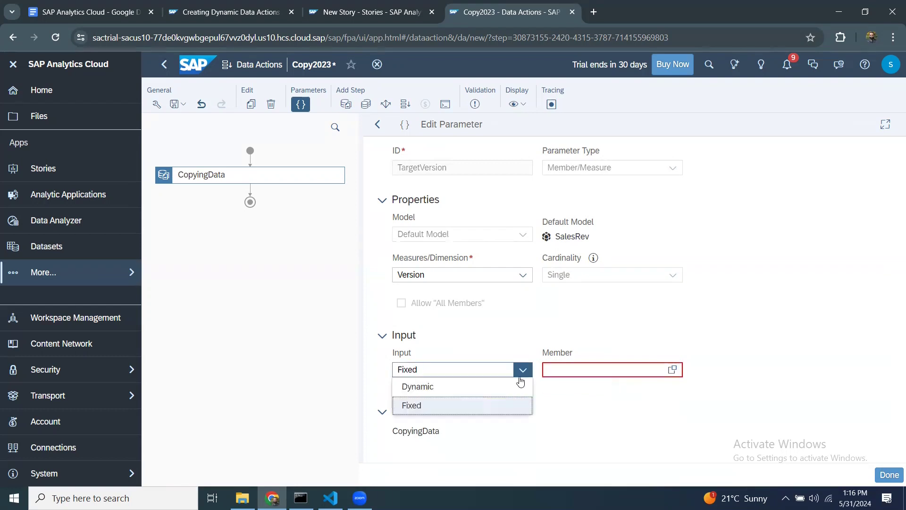
left_click(451, 388)
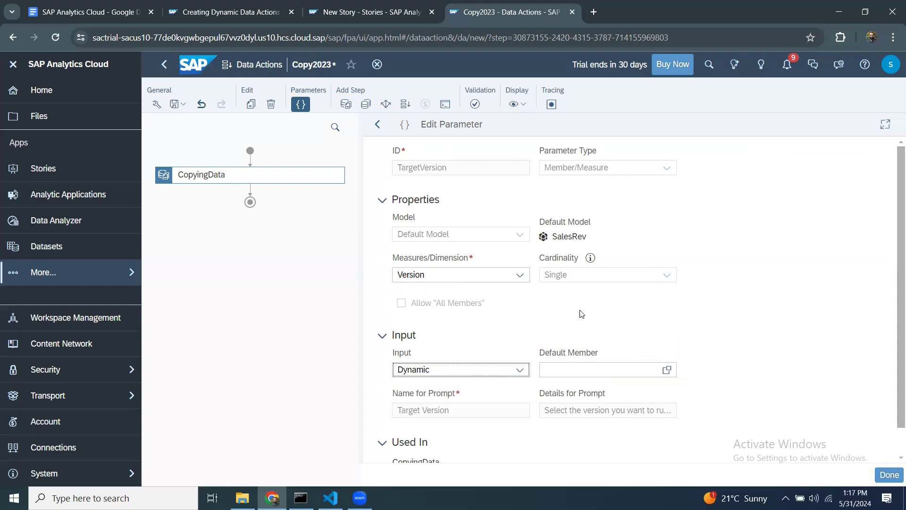
left_click(520, 275)
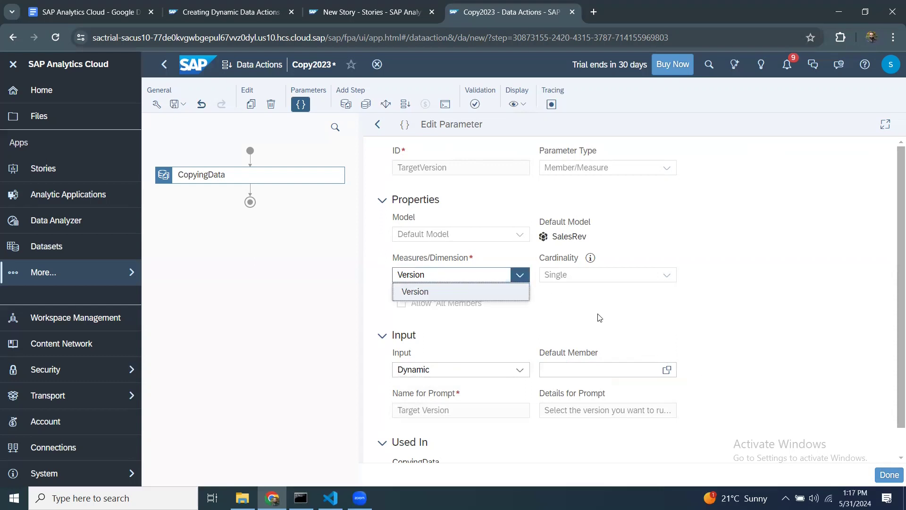
left_click(713, 323)
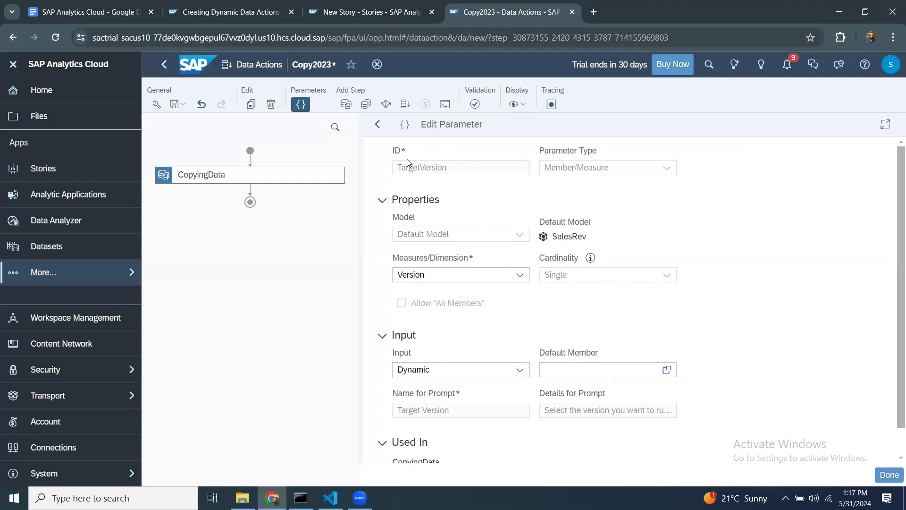
left_click(377, 125)
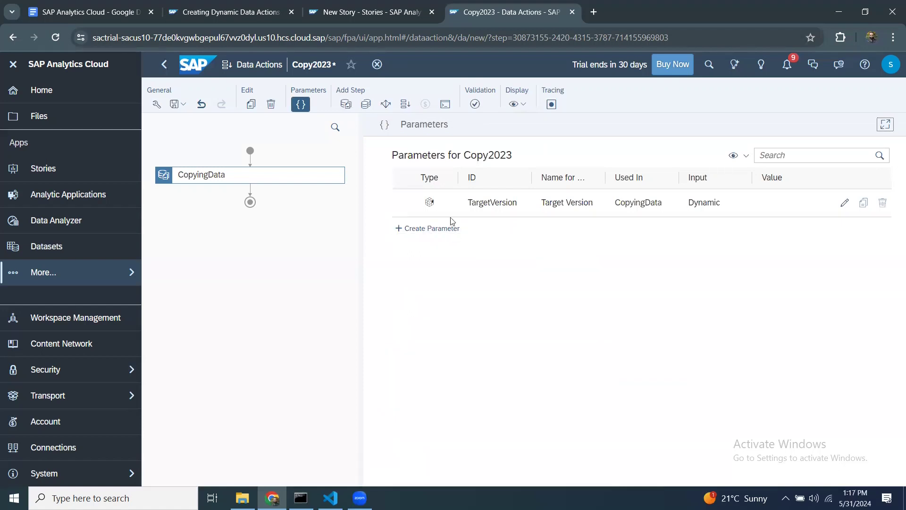
Set the copy step's description to CopyingData and filter its Version to the public.Actual member
left_click(229, 176)
left_click(568, 166)
double_click(477, 169)
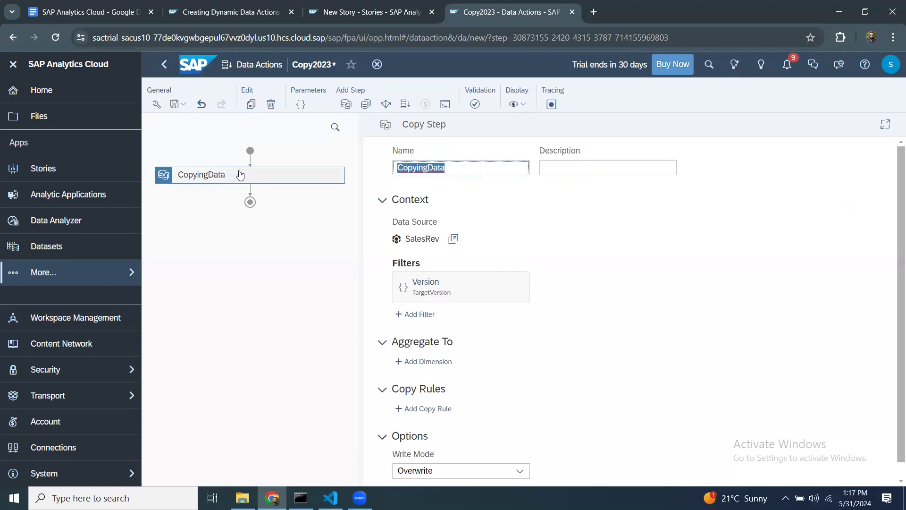
left_click(609, 166)
key("ctrl+v")
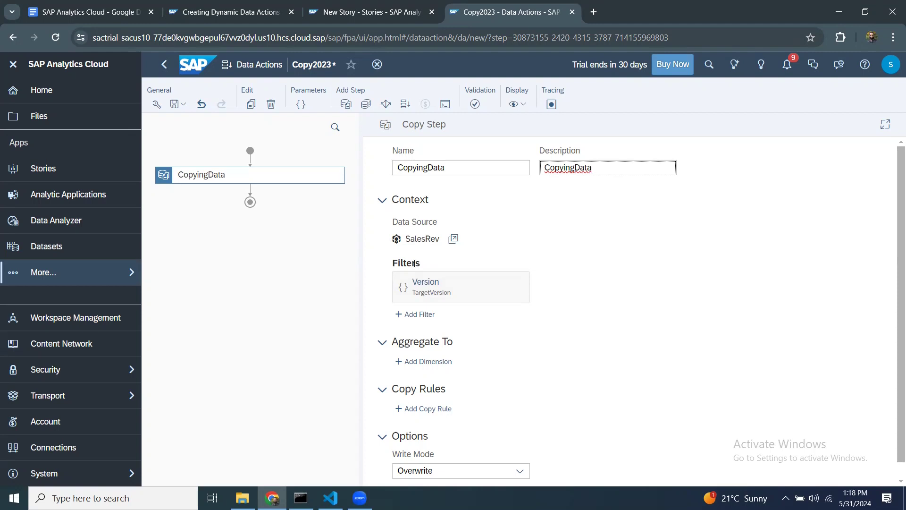
mouse_move(432, 297)
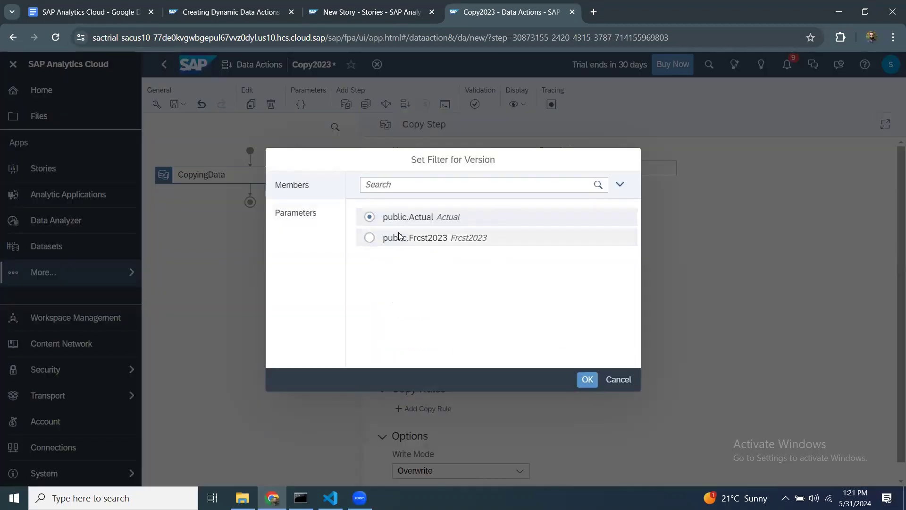
left_click(588, 384)
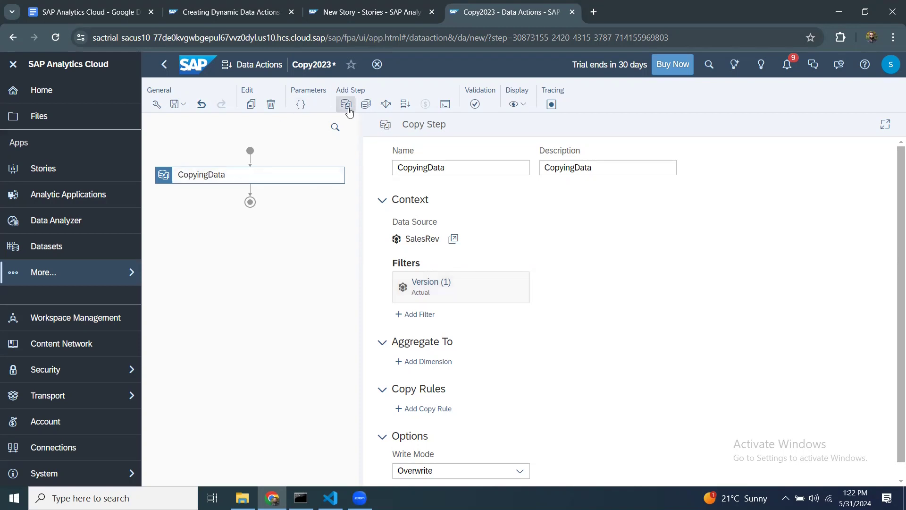
Start a new Member/Measure parameter with the ID SourceVersion, based on the default model's Version dimension
left_click(300, 105)
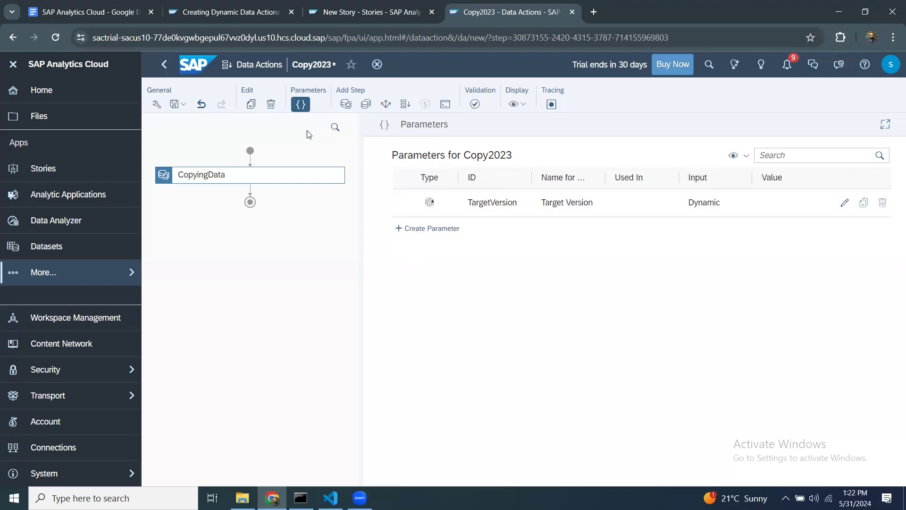
left_click(448, 229)
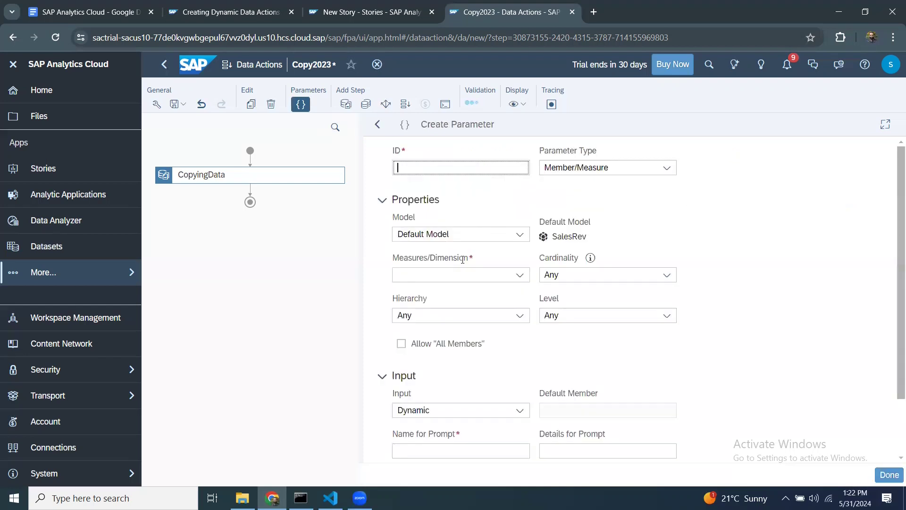
type("So")
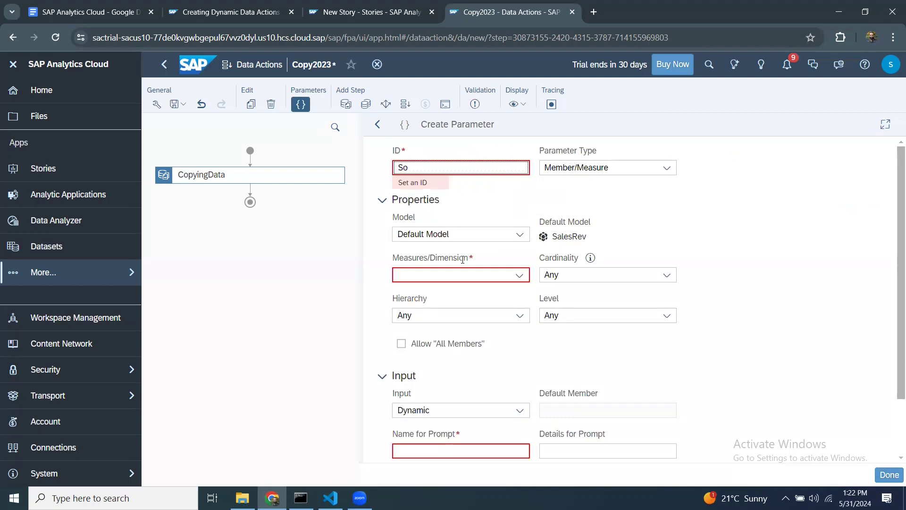
type("urceVersion")
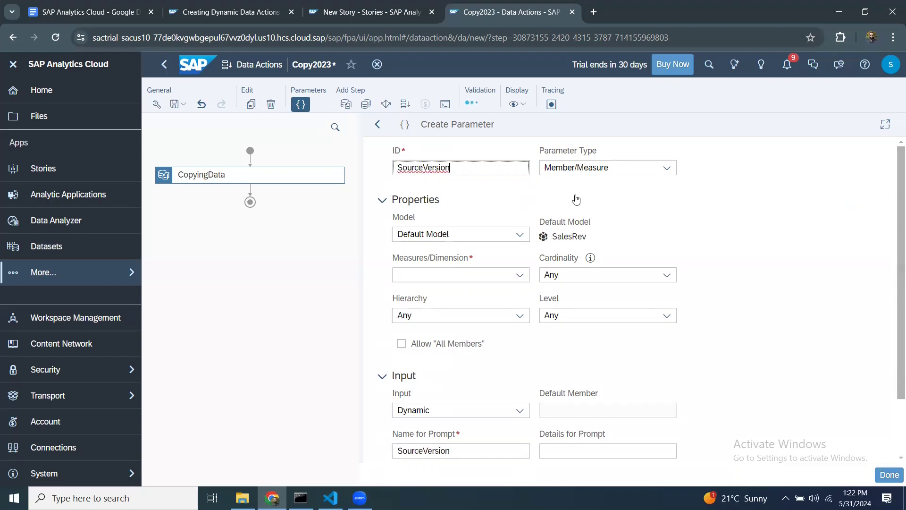
left_click(617, 173)
left_click(741, 226)
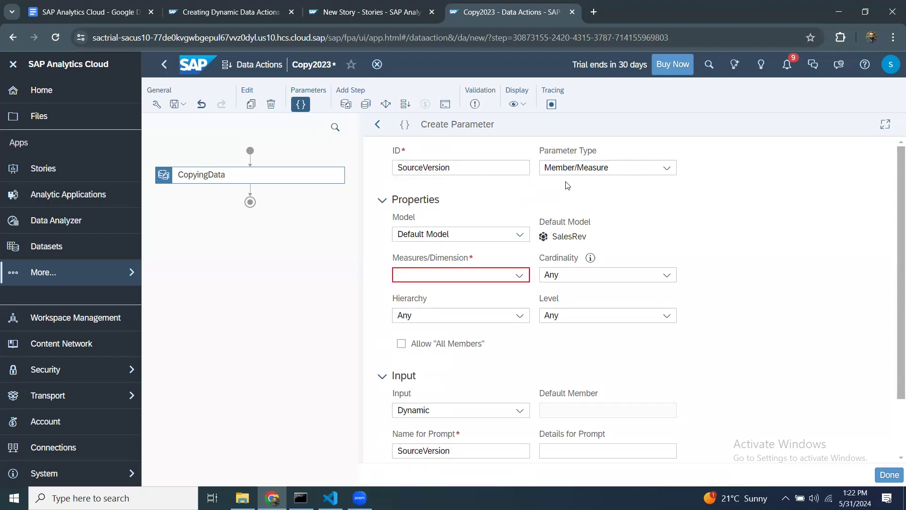
left_click(511, 276)
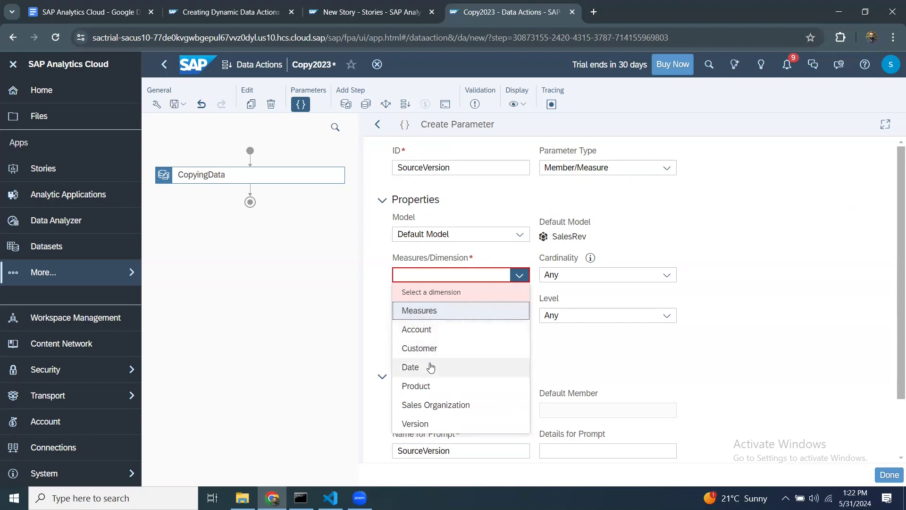
left_click(423, 425)
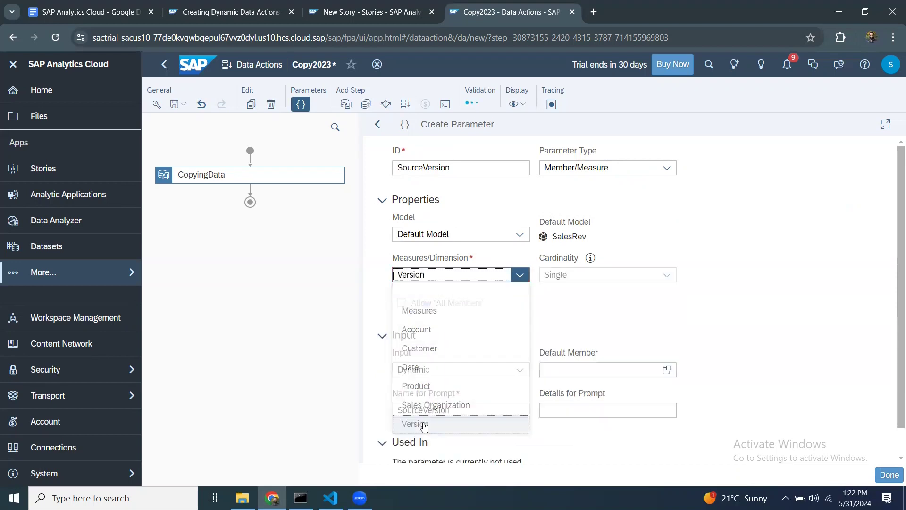
Give the SourceVersion parameter the default member Actual and finish creating it
left_click(583, 370)
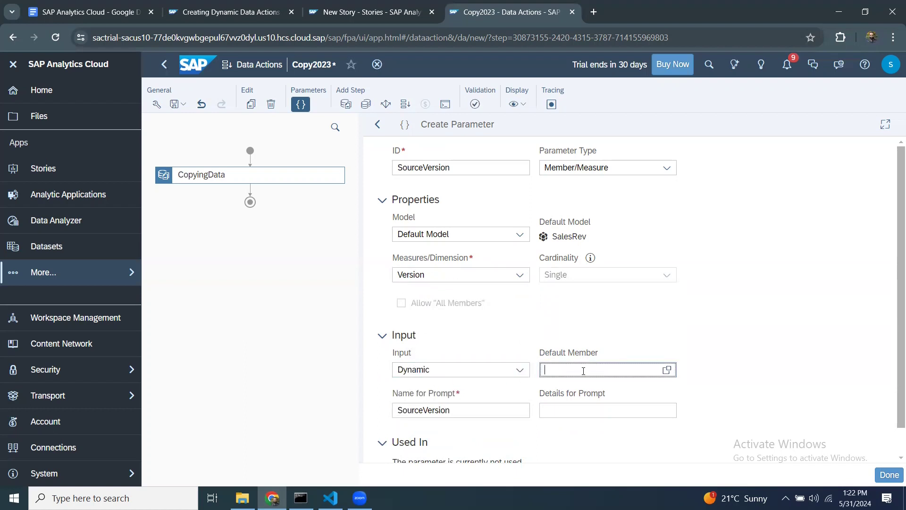
type("Act")
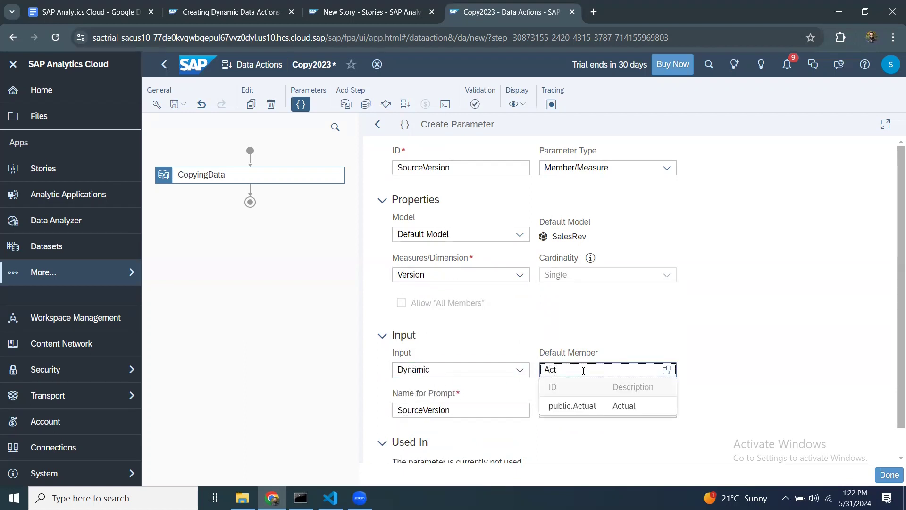
left_click(576, 406)
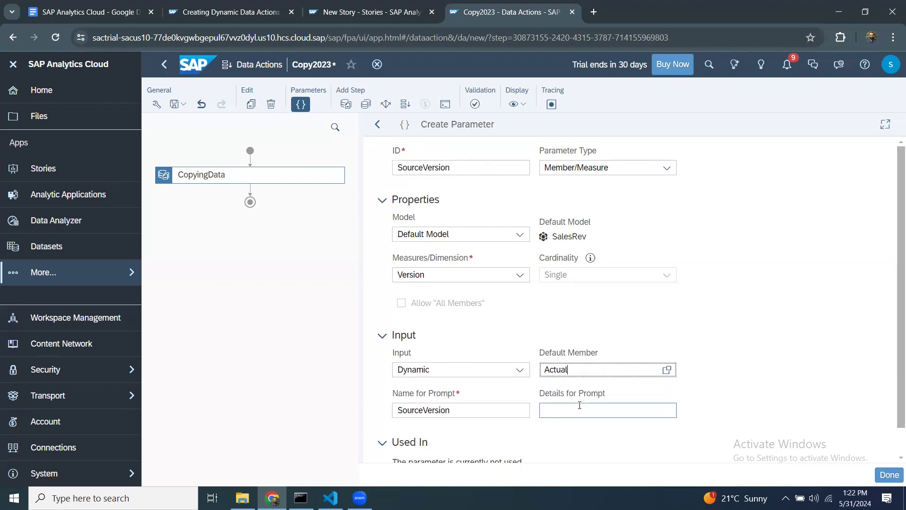
scroll(580, 405, "down", 1)
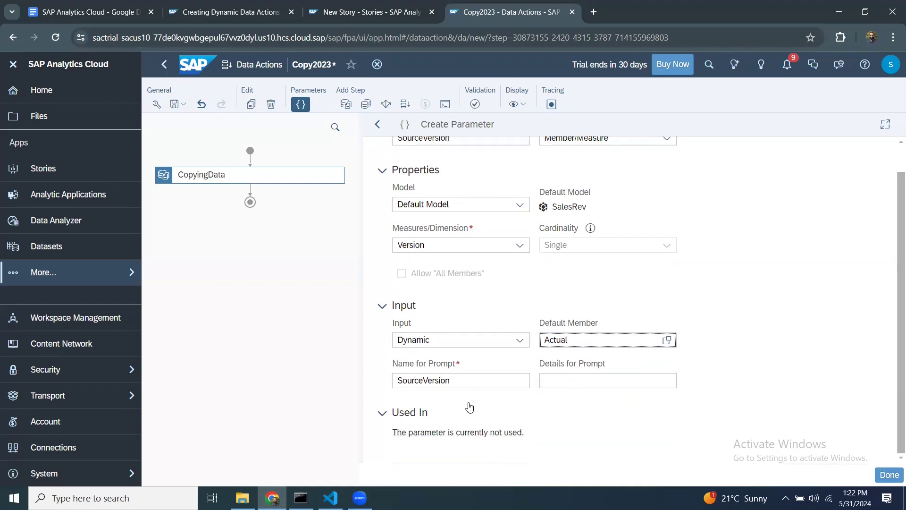
left_click(889, 474)
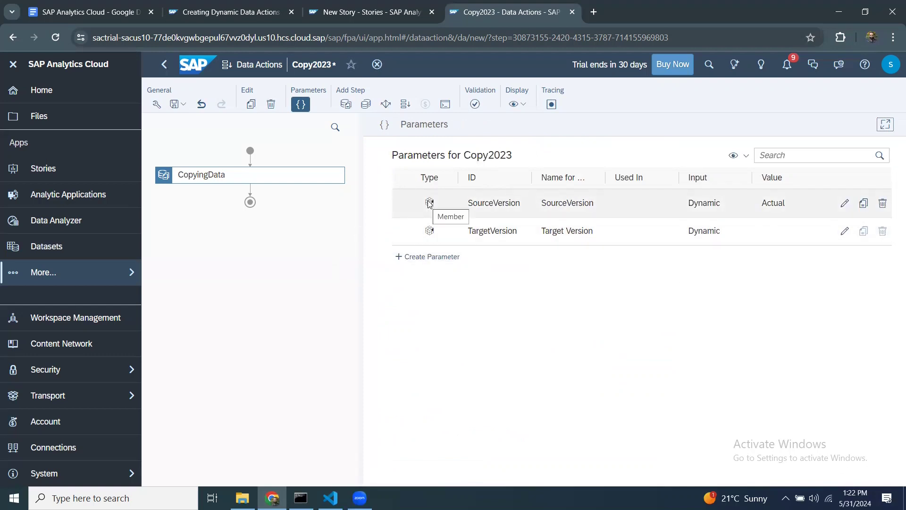
Change the CopyingData step's Version filter to use the SourceVersion parameter
left_click(238, 179)
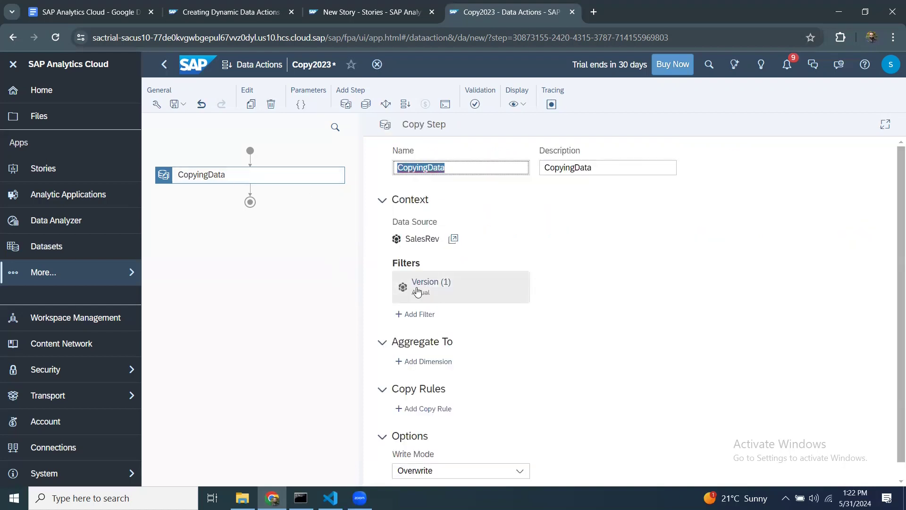
left_click(423, 317)
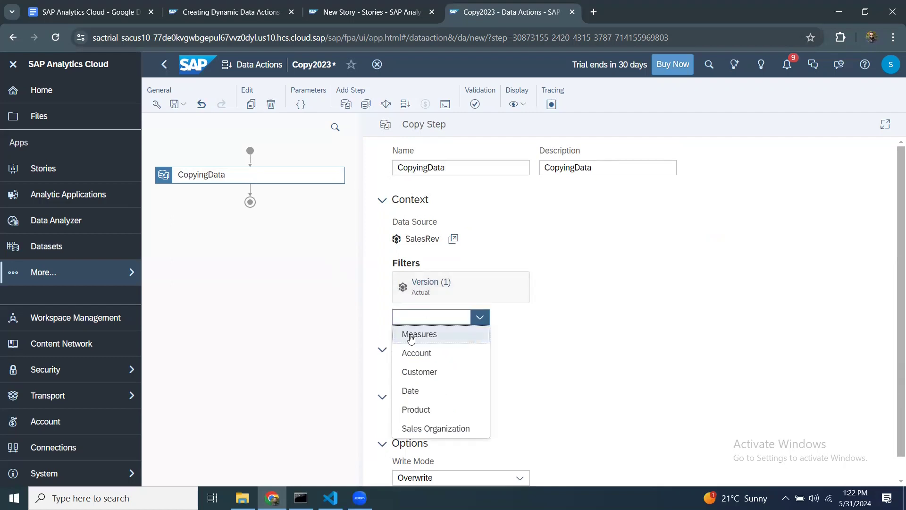
left_click(453, 289)
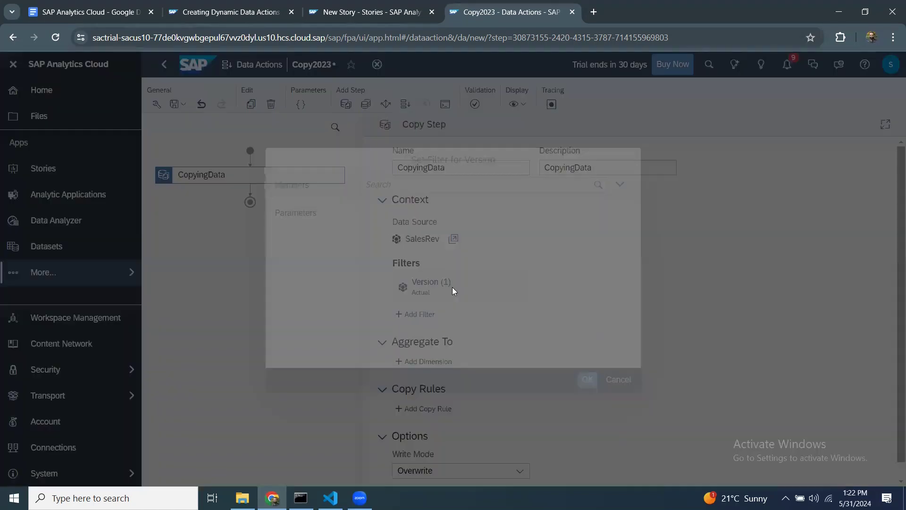
left_click(296, 211)
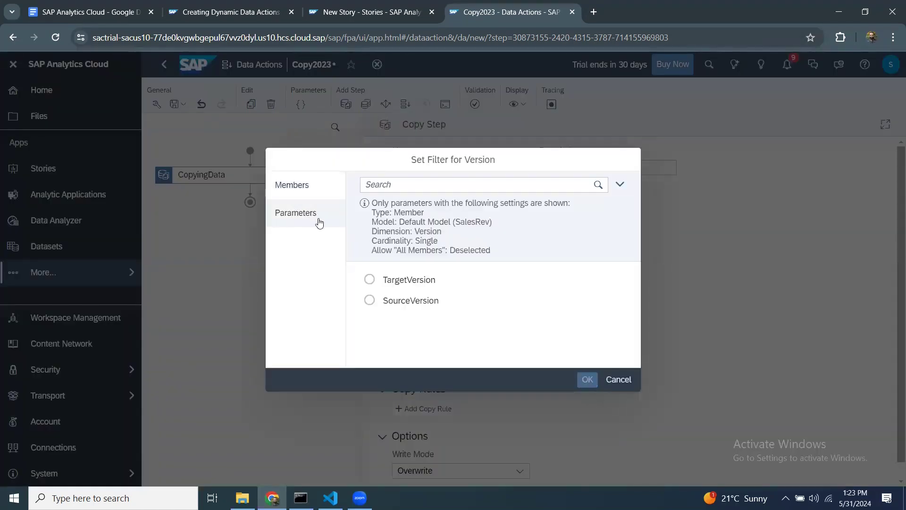
left_click(370, 300)
left_click(587, 379)
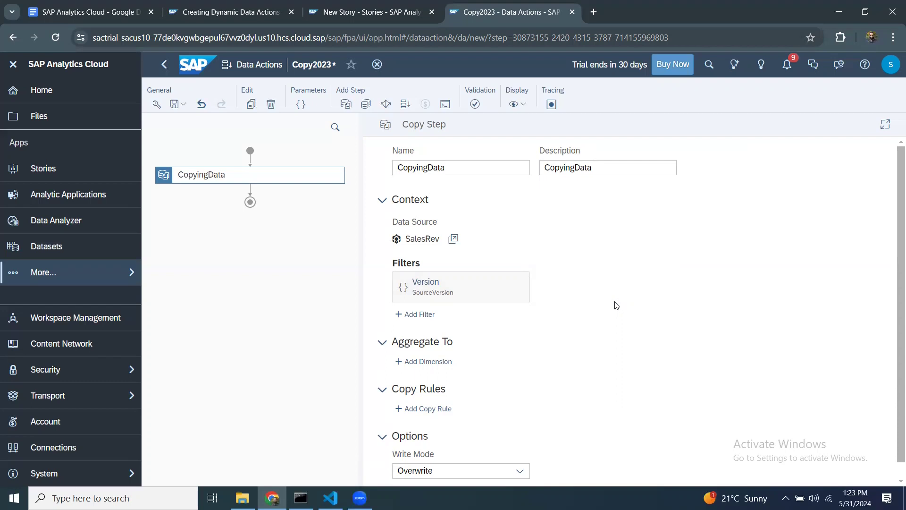
Add a Date filter for the year 2023 to the CopyingData step
left_click(430, 322)
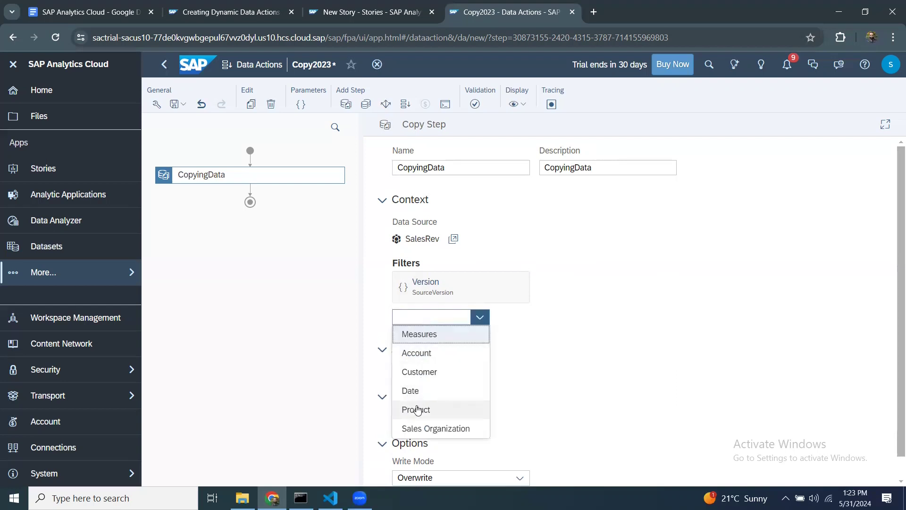
left_click(414, 390)
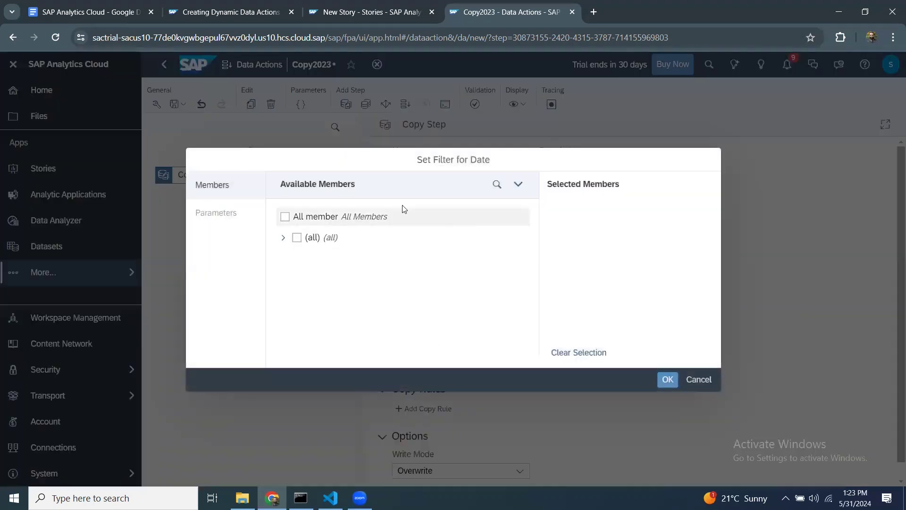
left_click(283, 238)
left_click(306, 279)
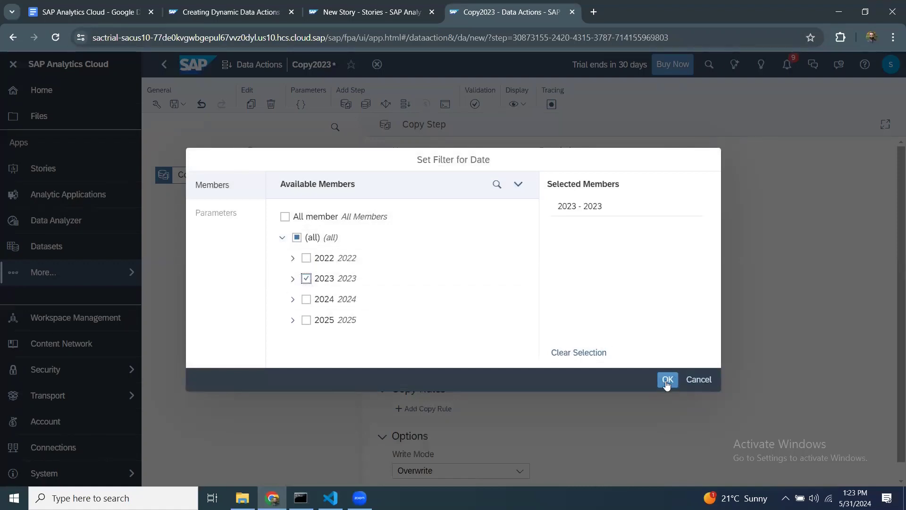
left_click(667, 379)
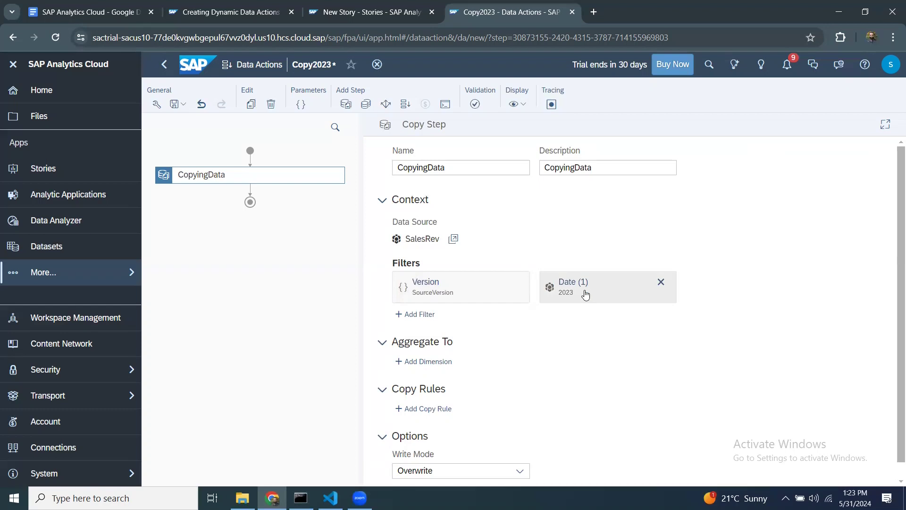
Review the SAP Learning lessons on dynamic data actions and data action processing, and return to the Copy2023 data action in SAP Analytics Cloud
left_click(236, 14)
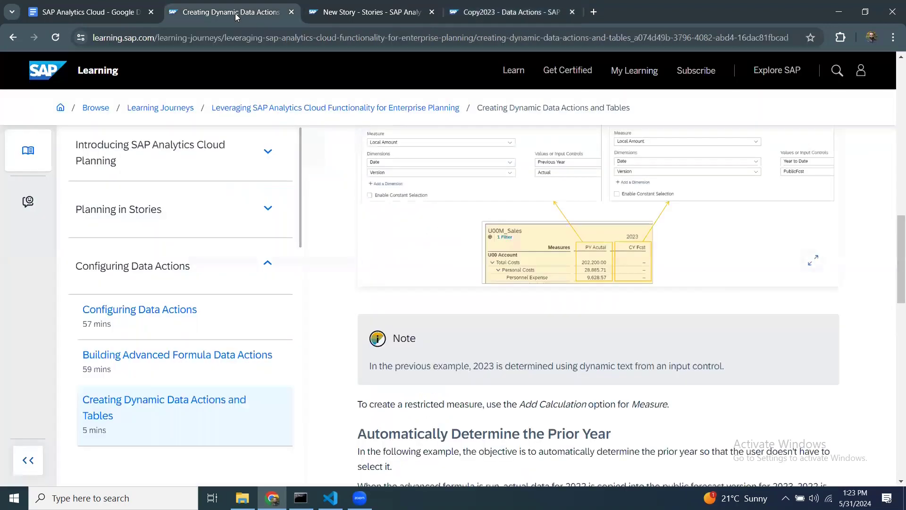
scroll(665, 263, "up", 10)
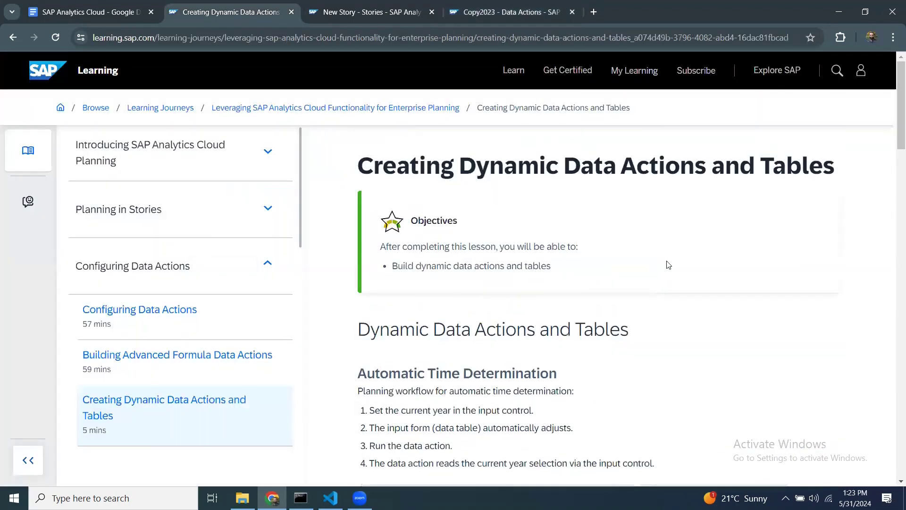
scroll(678, 265, "down", 15)
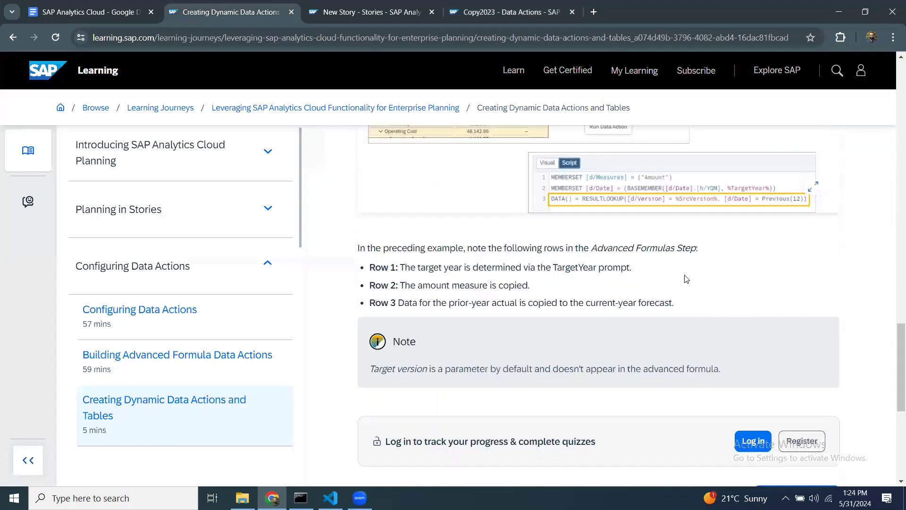
key("alt+Left")
scroll(680, 259, "up", 1)
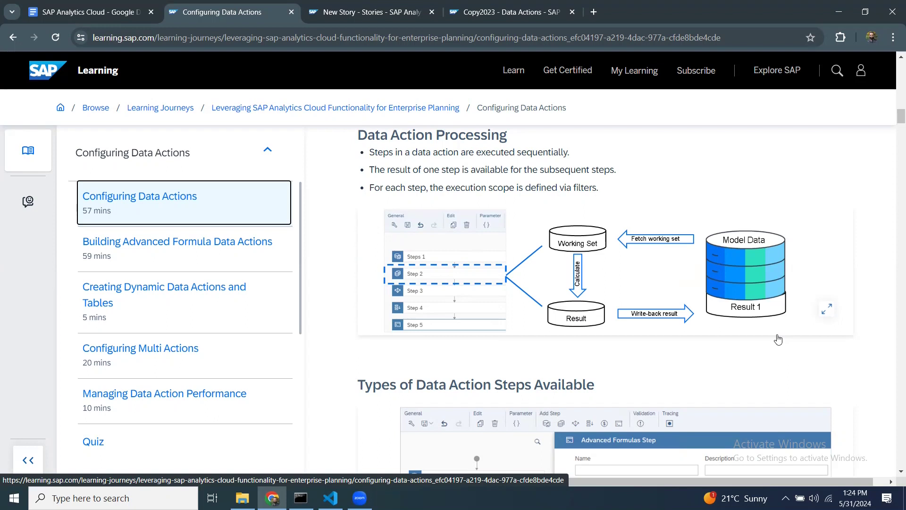
left_click(366, 11)
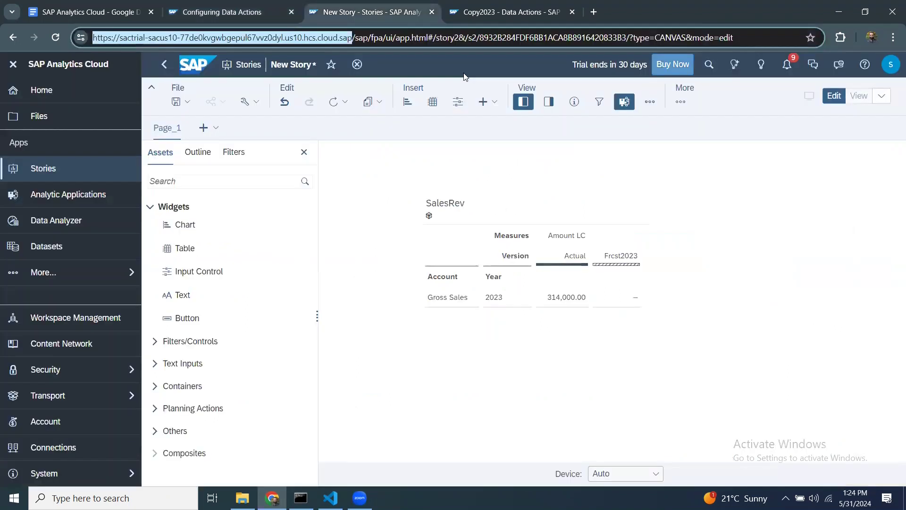
left_click(510, 12)
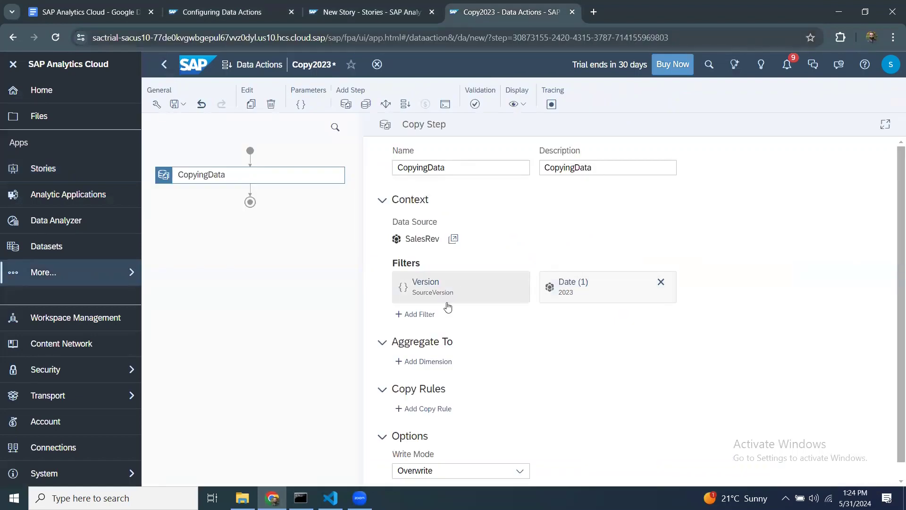
Check the CopyingData step's Version filter and the parameters defined for Copy2023
mouse_move(444, 298)
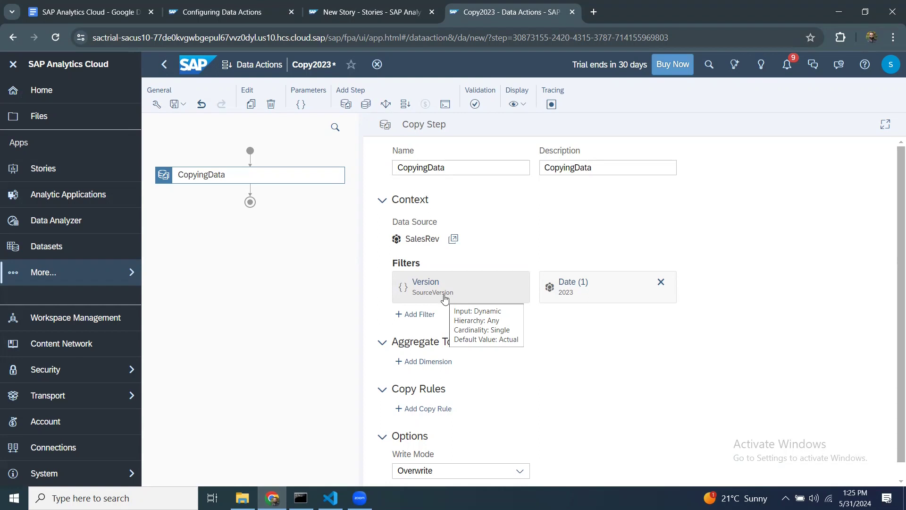
scroll(519, 382, "down", 1)
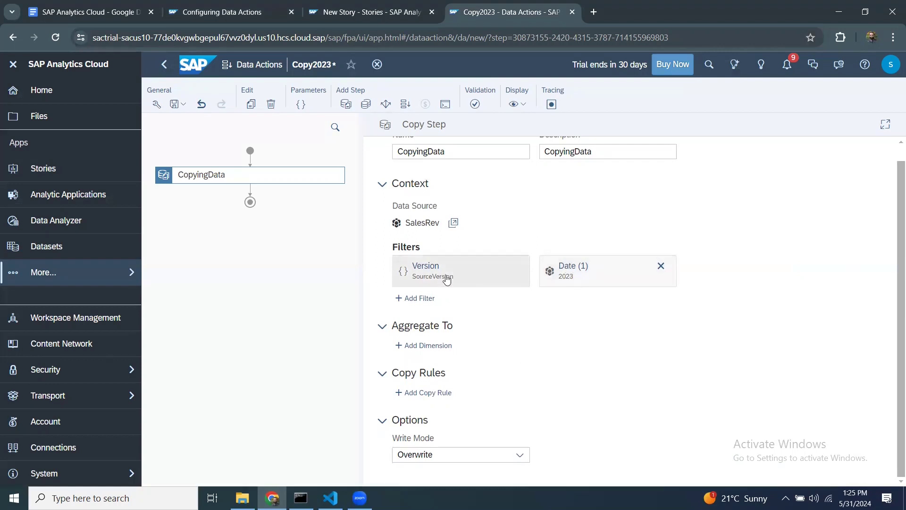
mouse_move(436, 281)
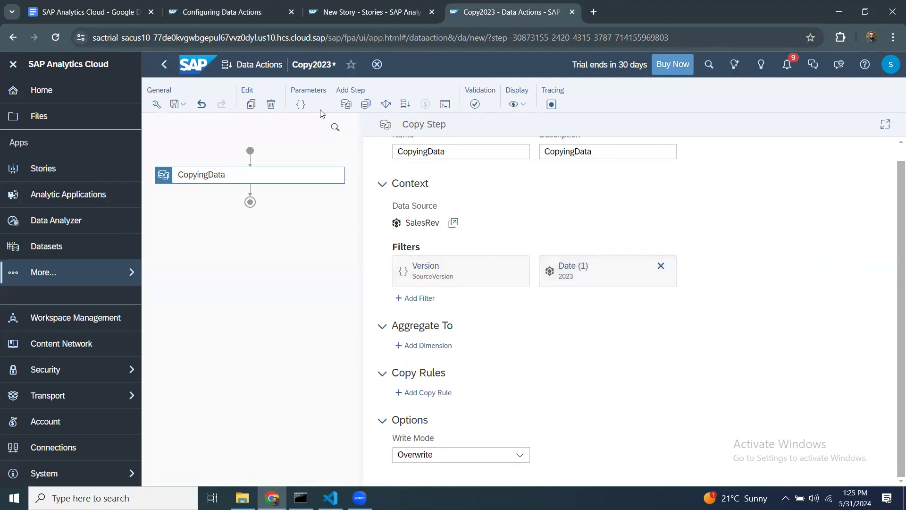
left_click(298, 105)
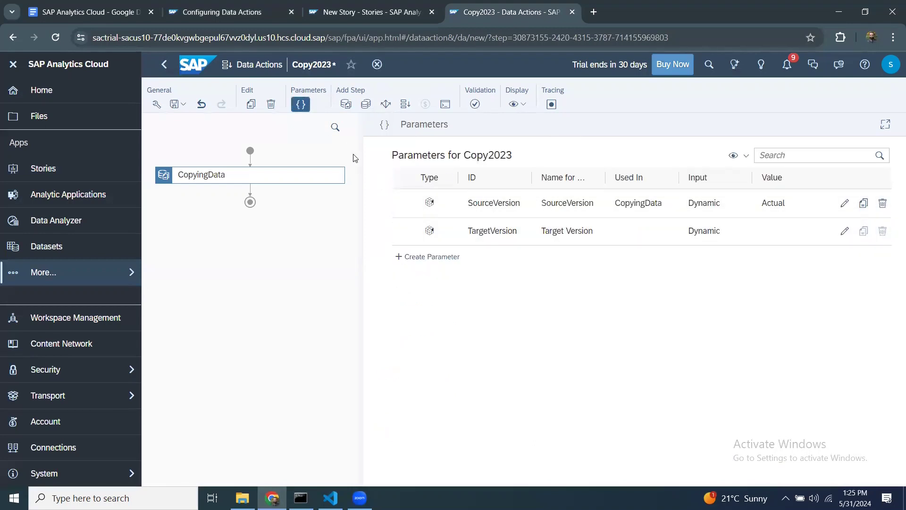
left_click(229, 173)
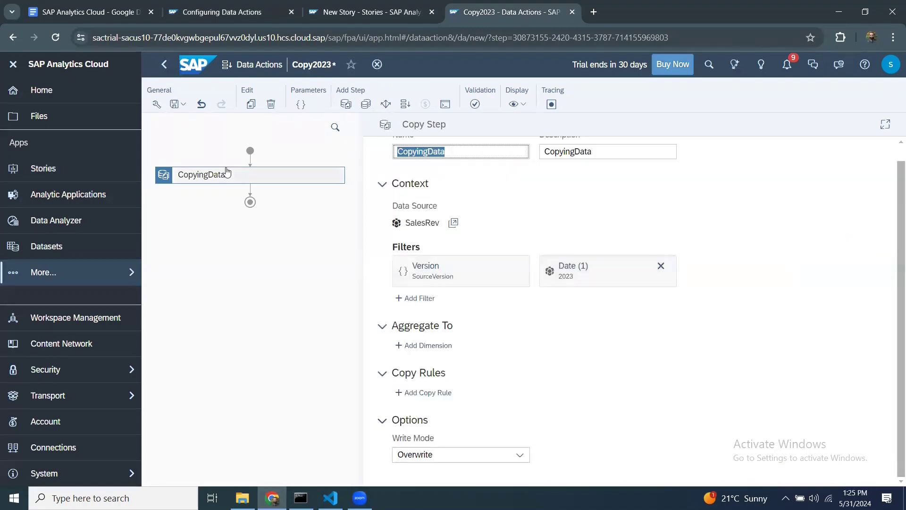
Save the data action as Copy2023 in the Public / SalesPlan / Data Actions folder
left_click(183, 104)
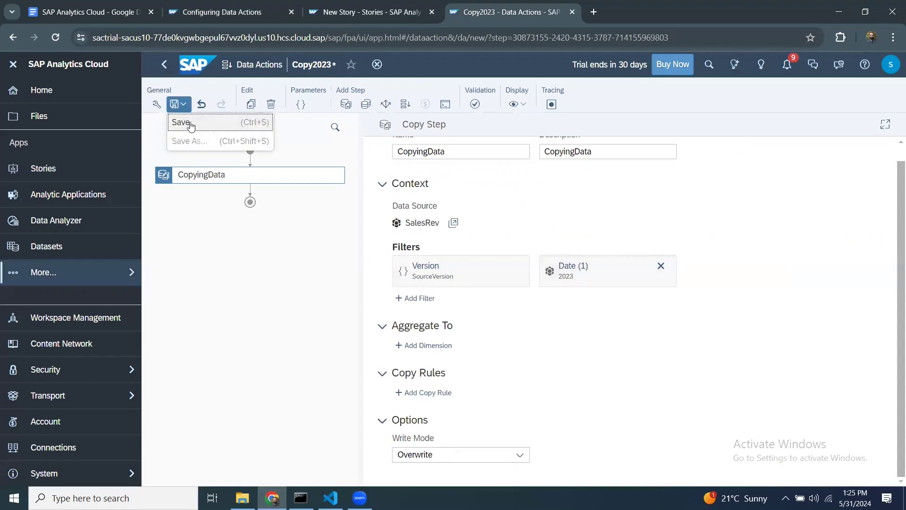
left_click(191, 124)
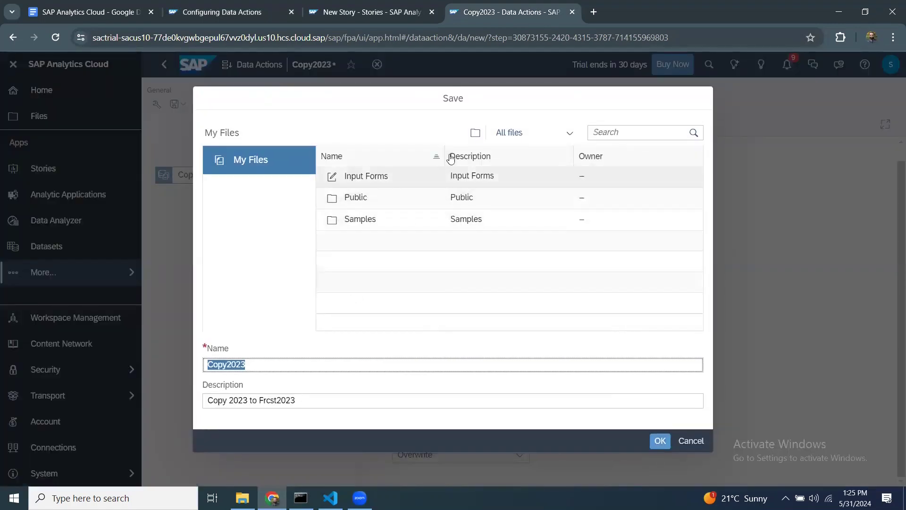
left_click(356, 200)
double_click(356, 203)
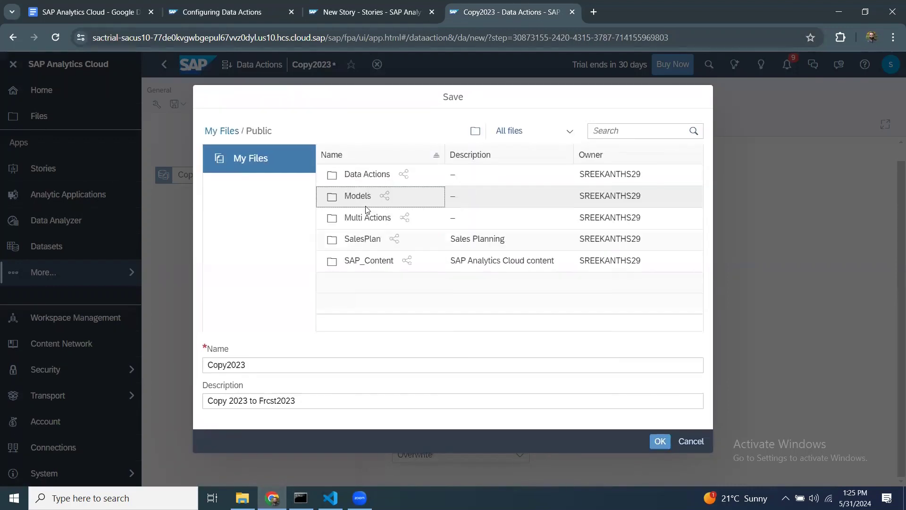
double_click(370, 175)
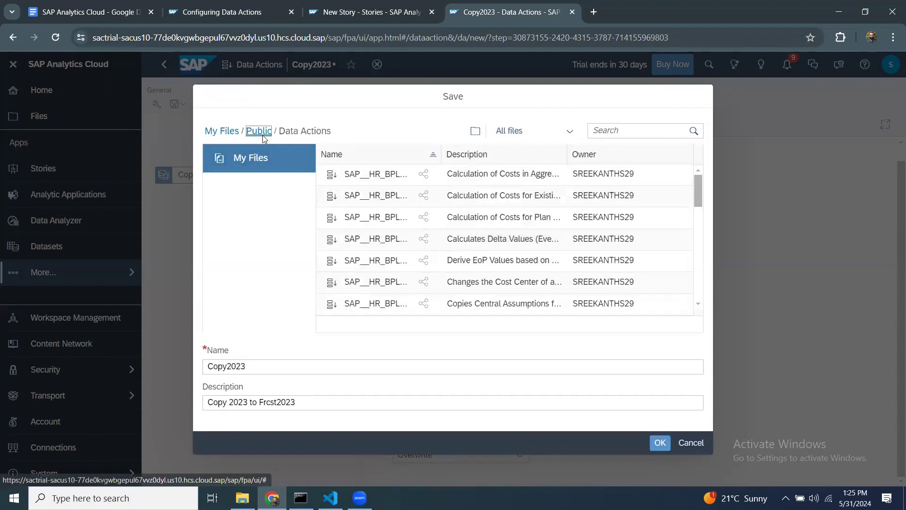
left_click(259, 131)
double_click(370, 239)
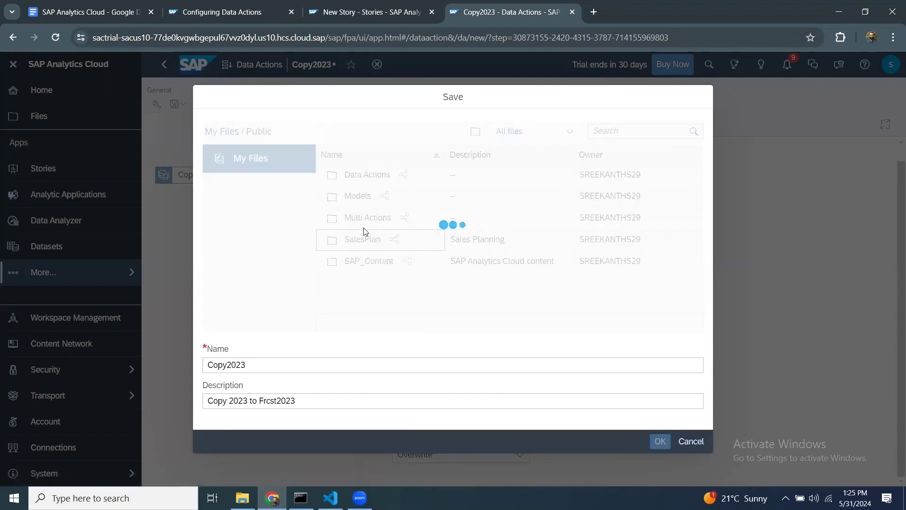
double_click(367, 176)
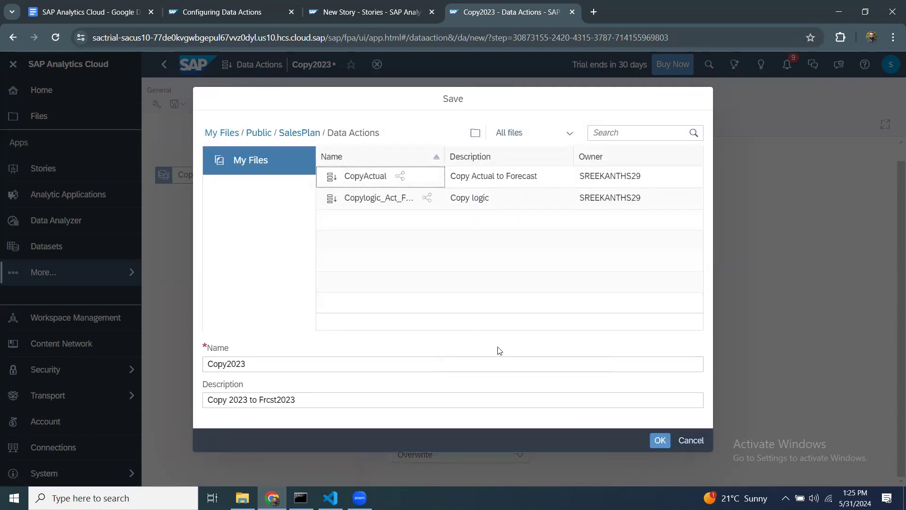
left_click(447, 162)
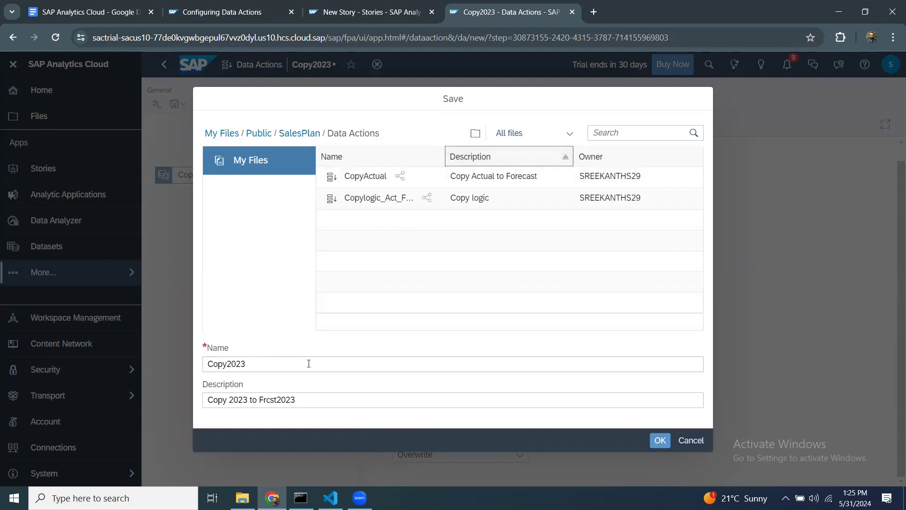
left_click(652, 438)
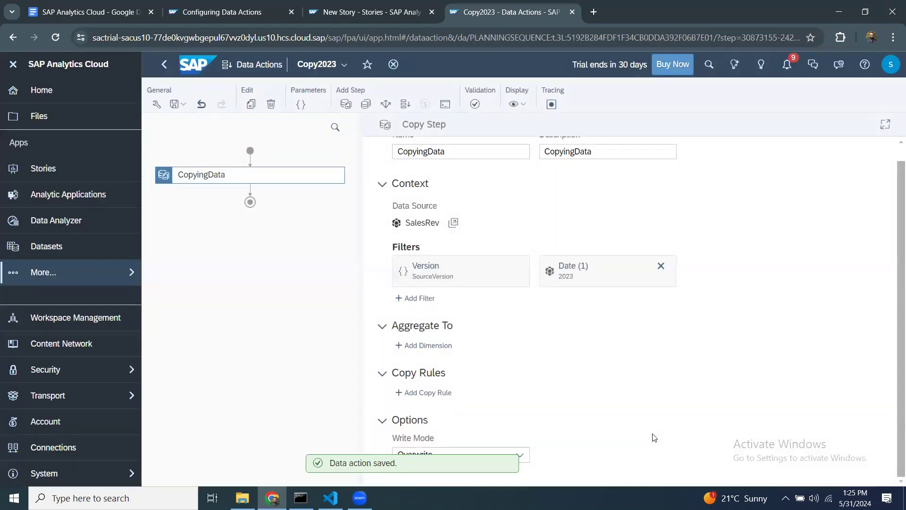
Reduce the height of the SalesRev table in the new story to free space beneath it
left_click(373, 12)
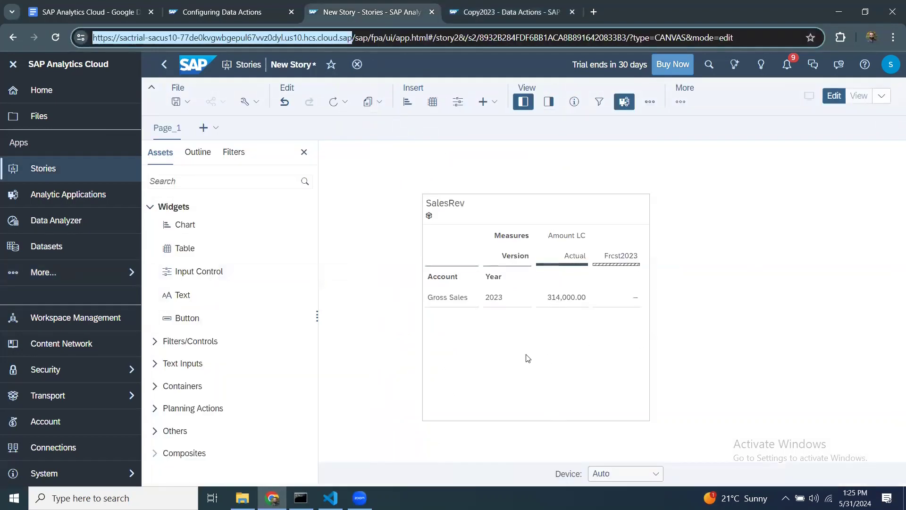
left_click(547, 404)
left_click_drag(536, 420, 530, 330)
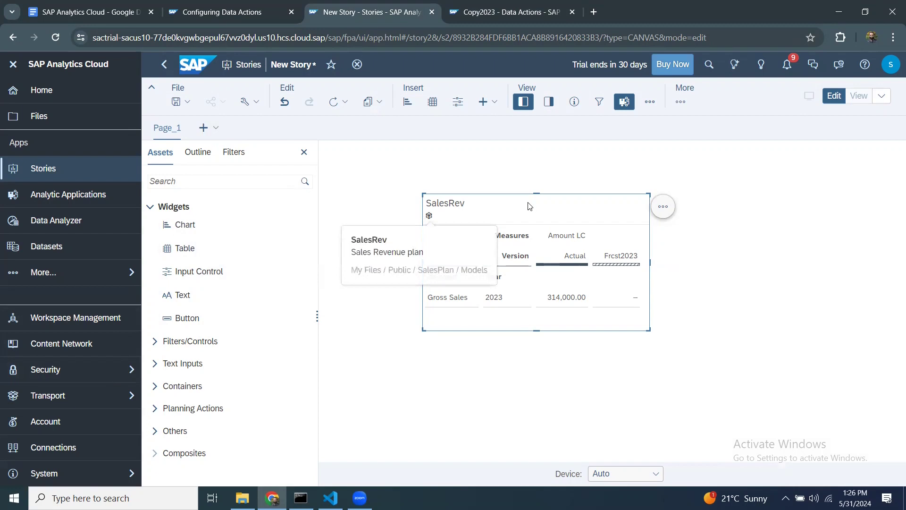
Insert a data action trigger into the story, make it narrower and place it below the SalesRev table
left_click(494, 103)
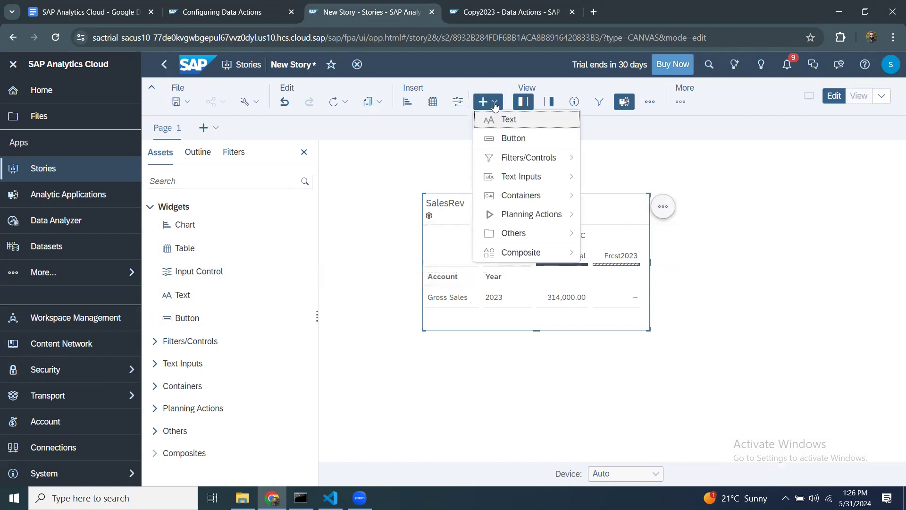
mouse_move(536, 217)
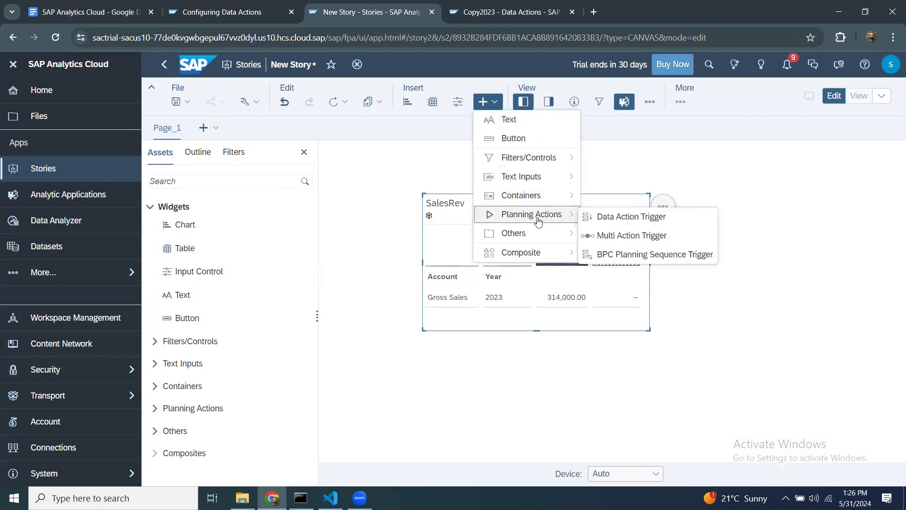
left_click(635, 219)
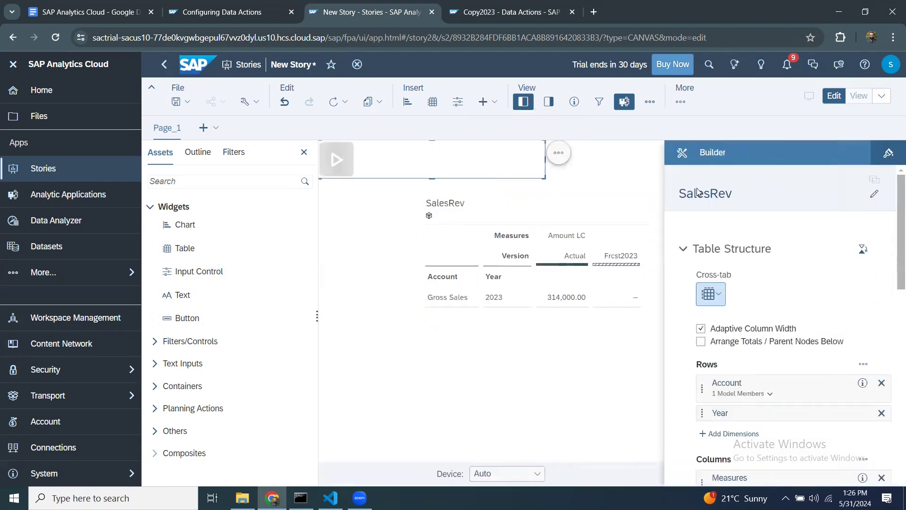
left_click(548, 102)
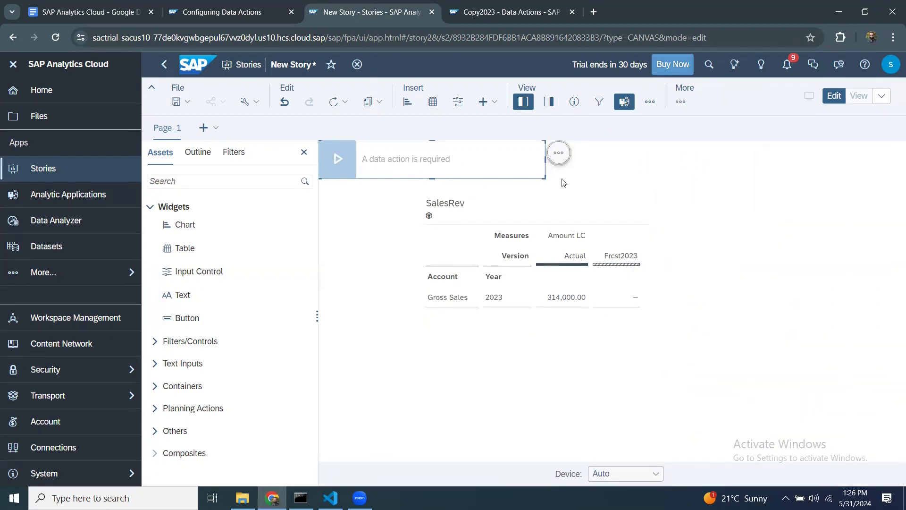
left_click_drag(443, 140, 646, 386)
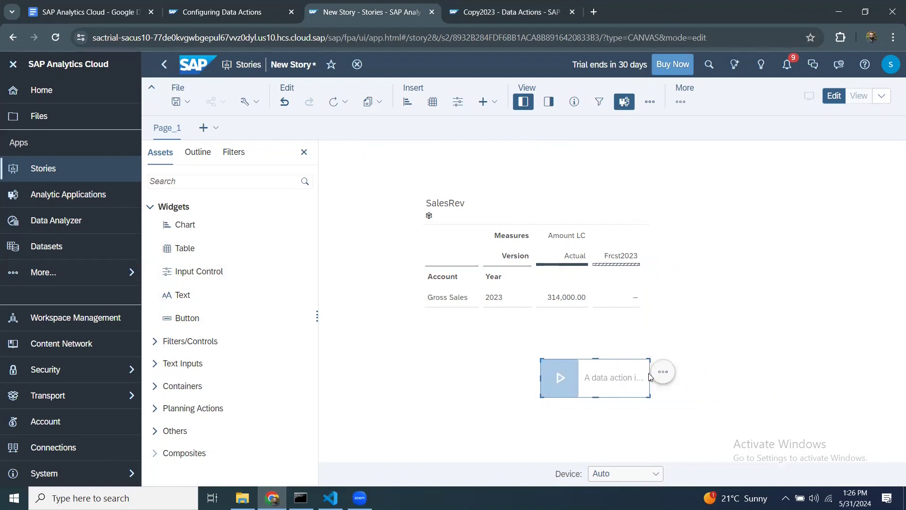
Assign the Copy2023 data action to the trigger and label it "copying 2023 data"
left_click(664, 372)
left_click(724, 367)
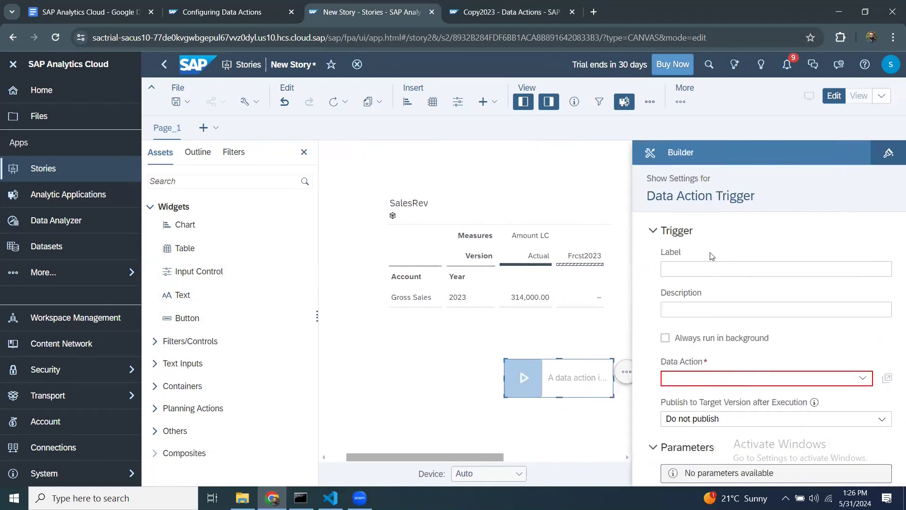
left_click(870, 380)
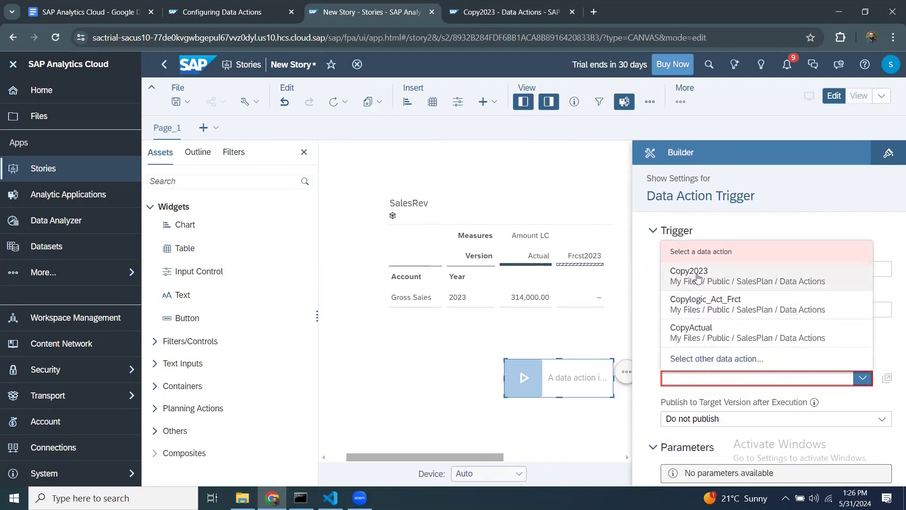
left_click(698, 276)
left_click(689, 268)
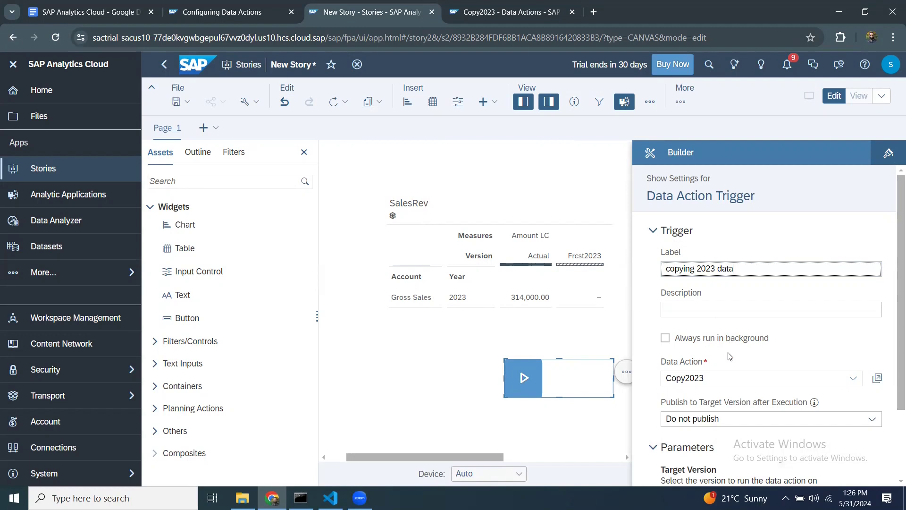
left_click(718, 299)
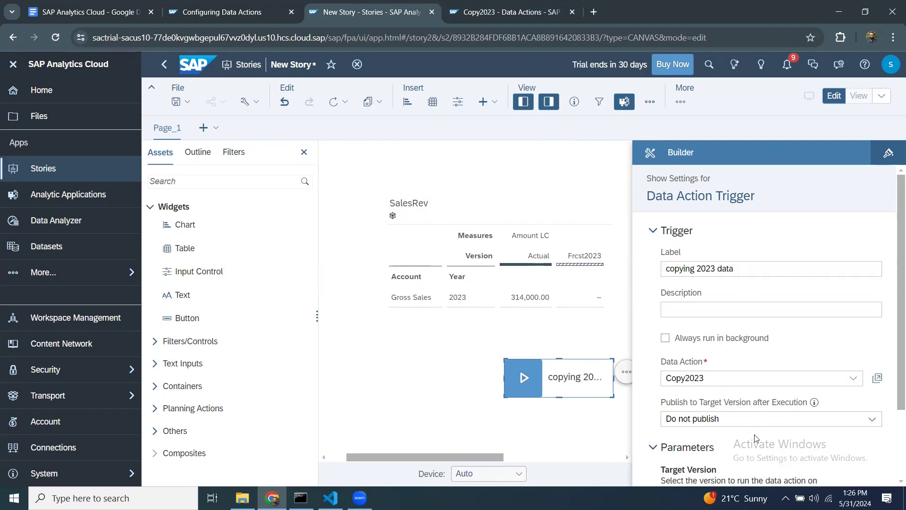
left_click(549, 102)
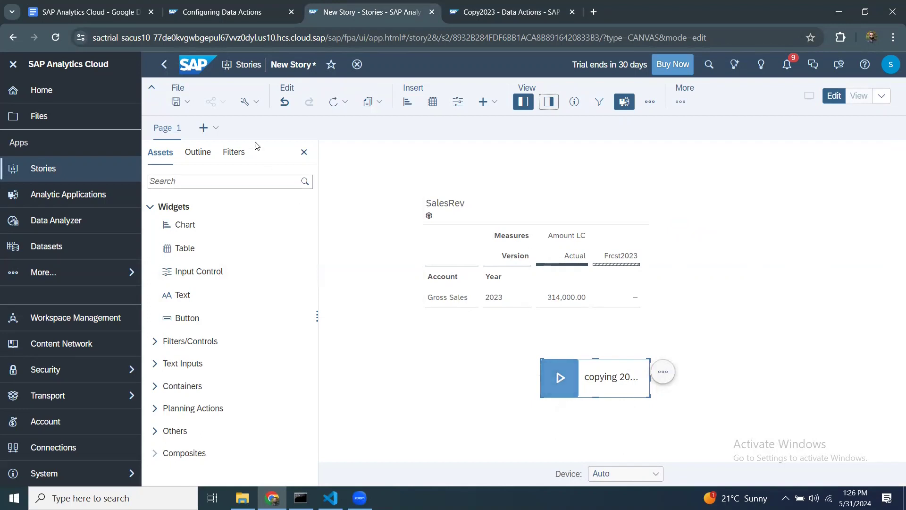
Save the new story as DataAction_CopyStep in the Public / SalesPlan / Stories / Day7 folder
left_click(180, 103)
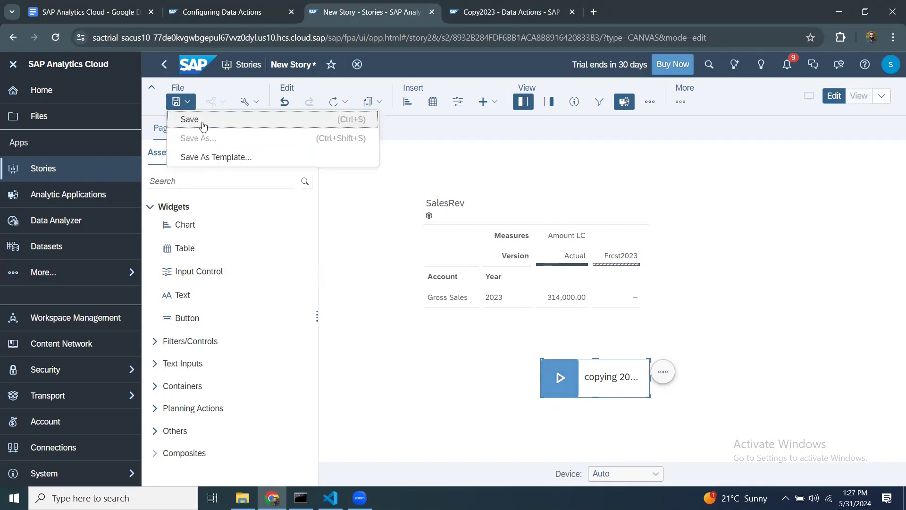
left_click(188, 120)
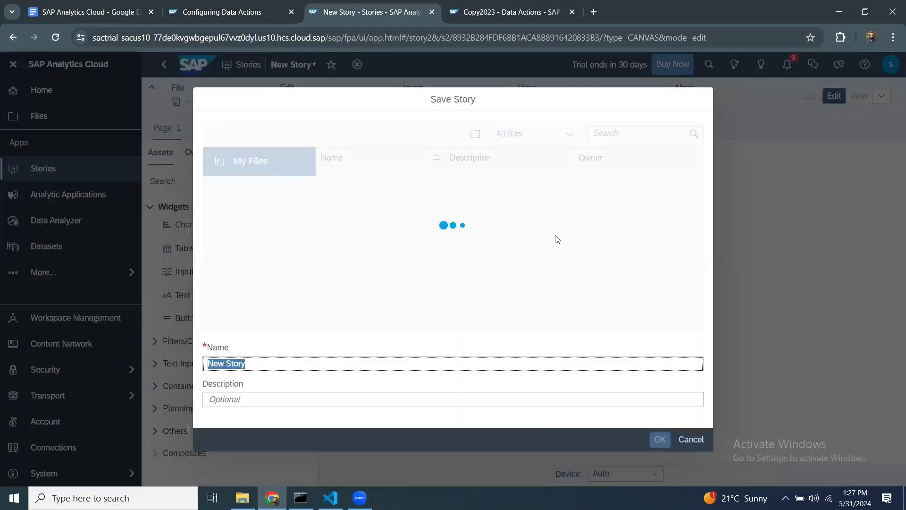
left_click(359, 203)
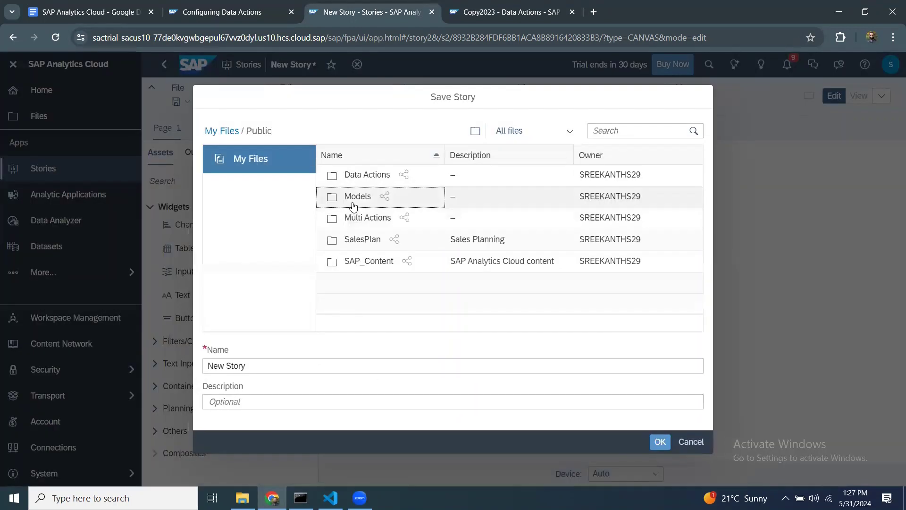
left_click(359, 241)
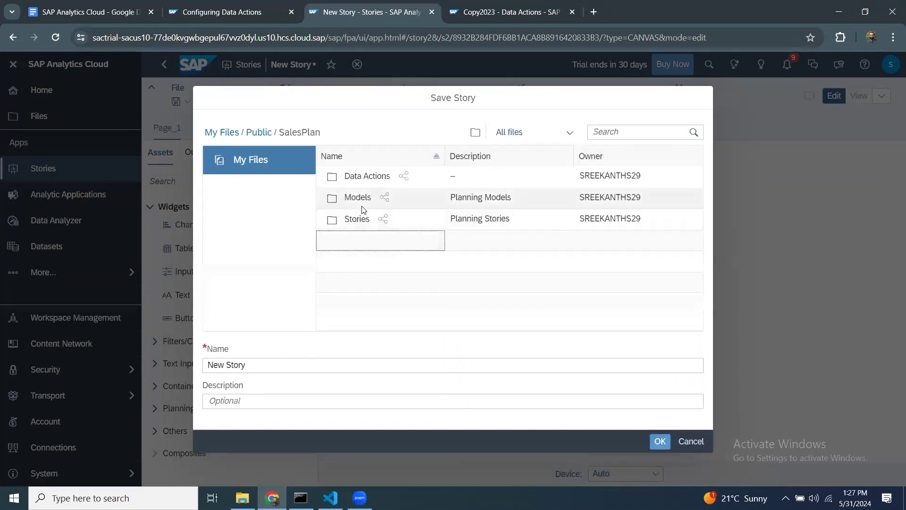
left_click(360, 221)
left_click(355, 241)
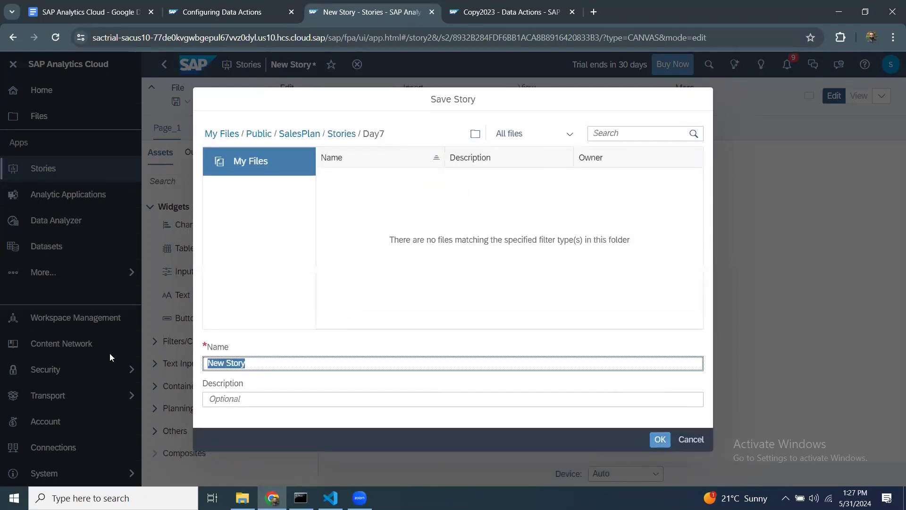
type("DataAction_CopyStep")
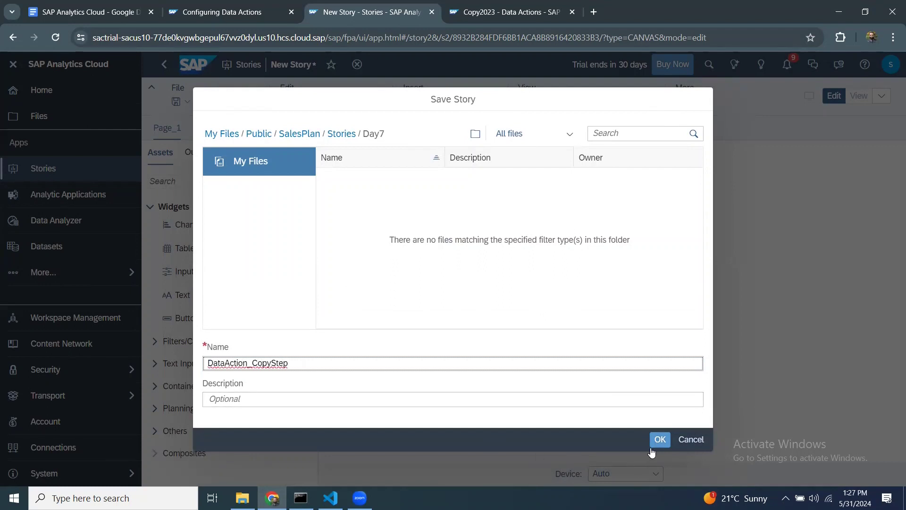
left_click(660, 440)
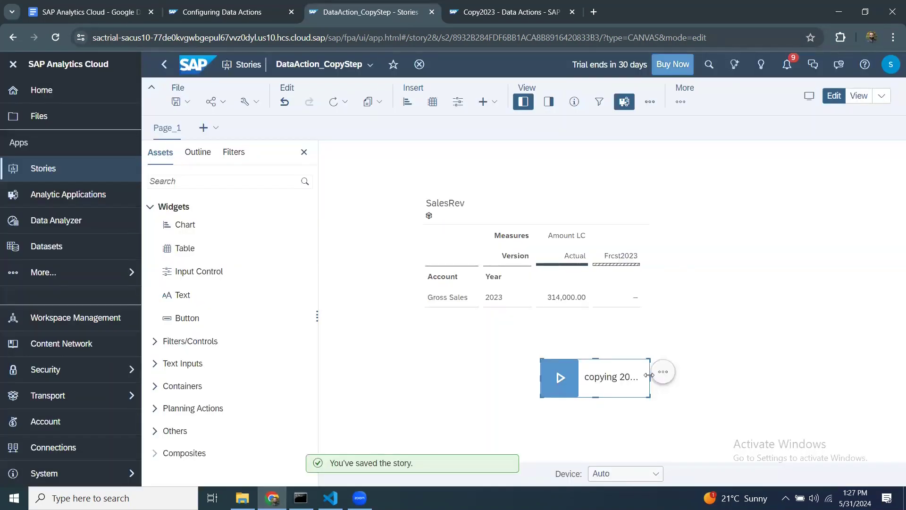
Widen the data action trigger to fit its label and run it with Frcst2023 as target version and Actual as SourceVersion
left_click_drag(649, 376, 670, 377)
left_click(757, 277)
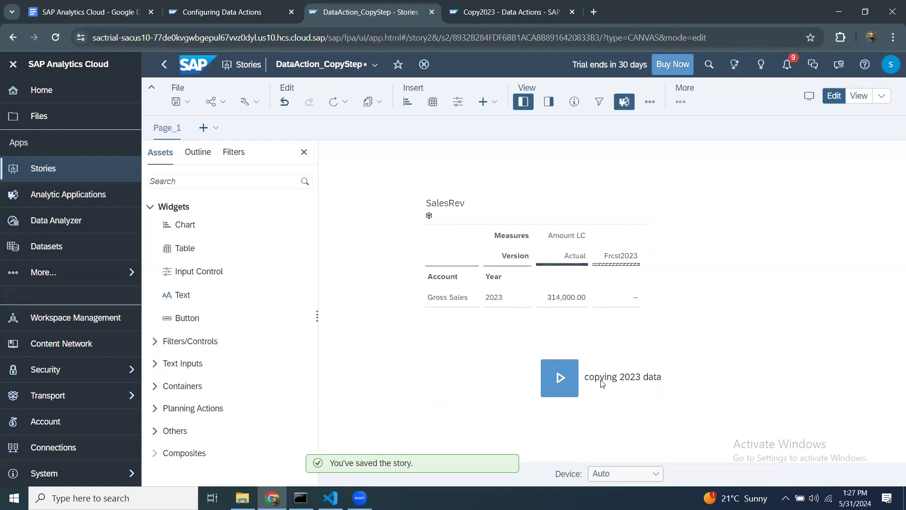
left_click(559, 378)
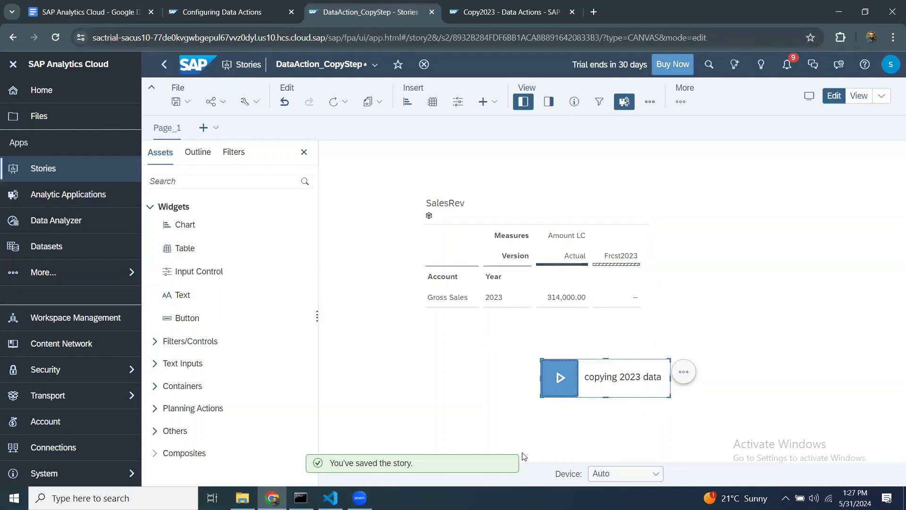
left_click(342, 264)
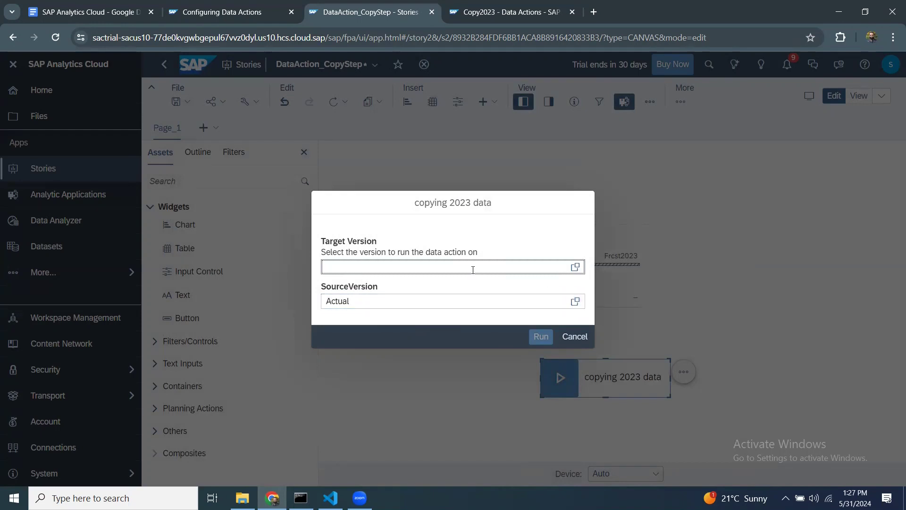
left_click(575, 267)
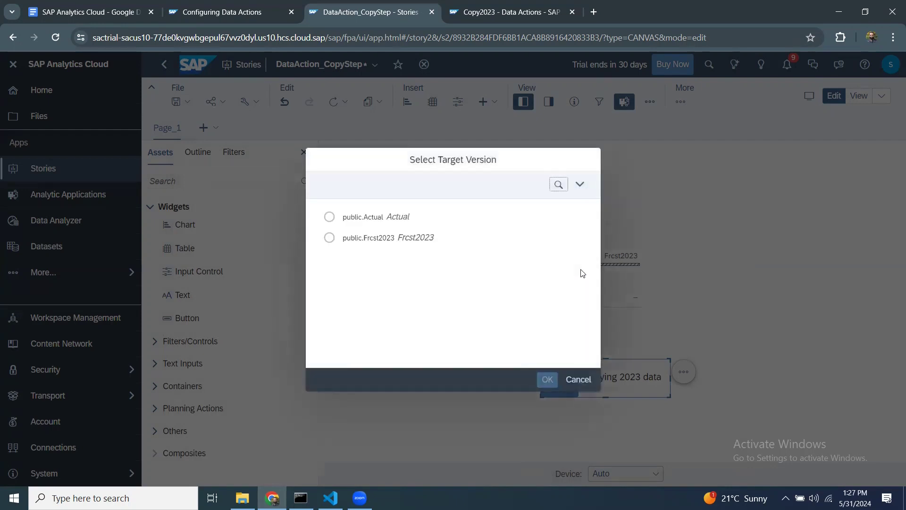
left_click(331, 237)
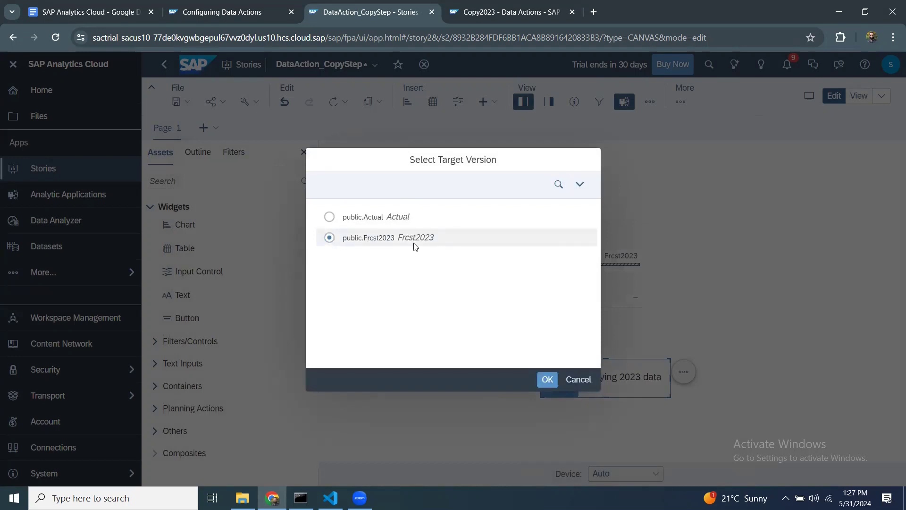
left_click(549, 383)
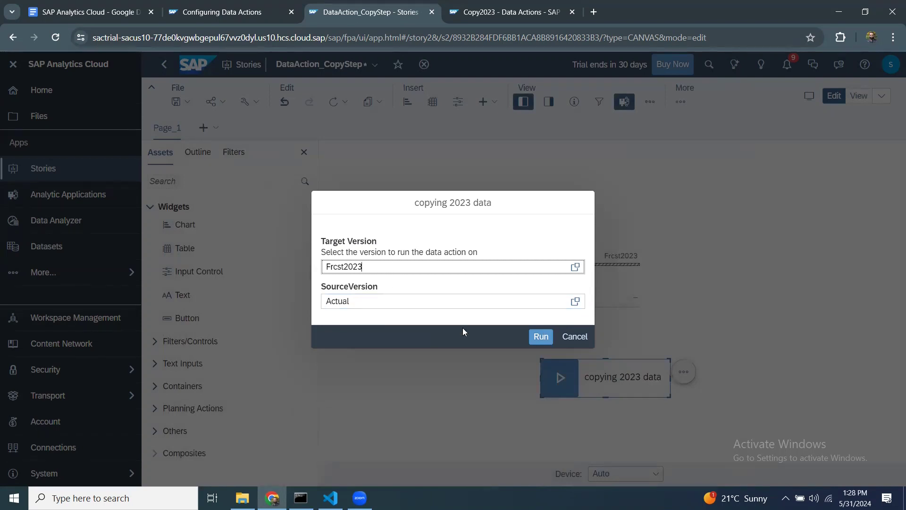
left_click(538, 337)
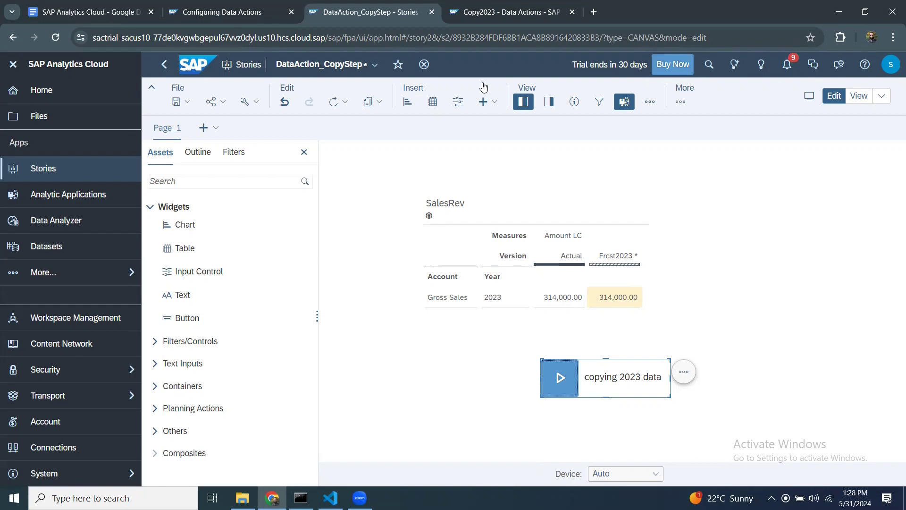
Open a new browser tab alongside the story and data action tabs
left_click(320, 37)
left_click(590, 16)
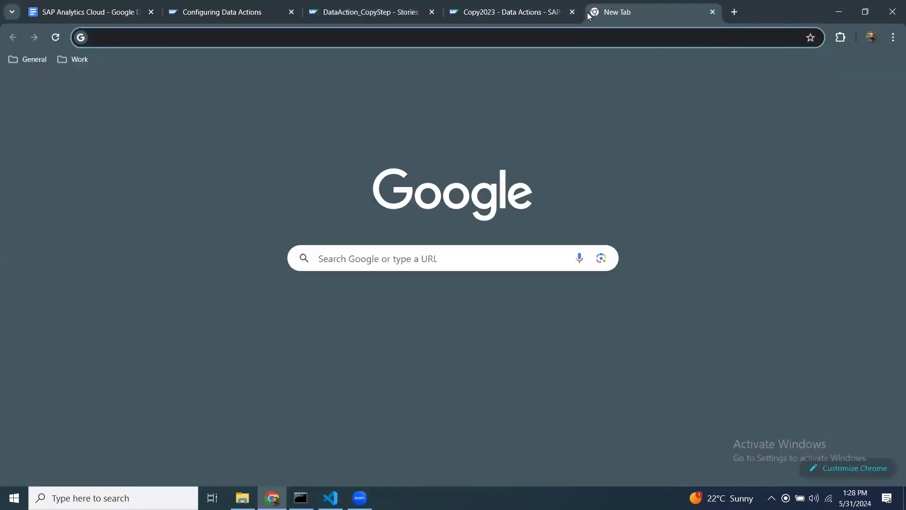
type("CopyingData")
key("BackSpace")
key("BackSpace")
key("BackSpace")
key("BackSpace")
key("BackSpace")
key("BackSpace")
key("BackSpace")
key("BackSpace")
key("BackSpace")
key("BackSpace")
key("BackSpace")
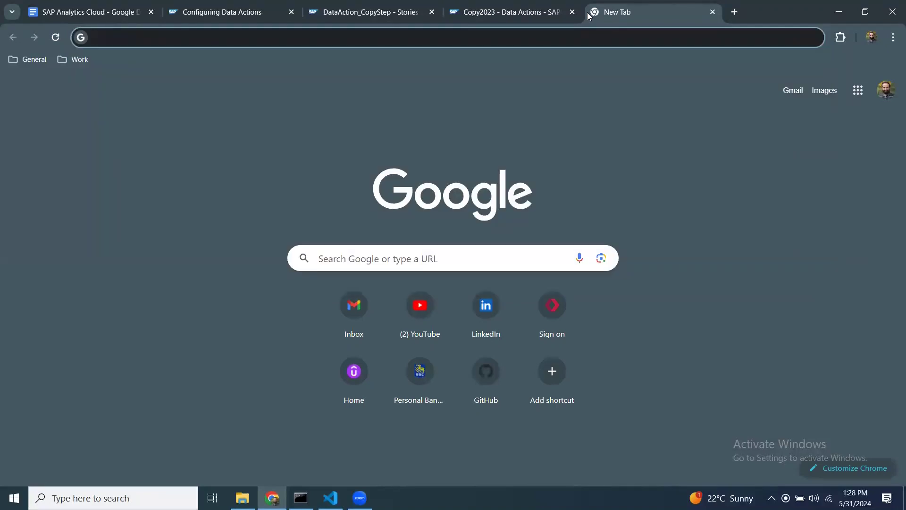
Copy the tenant's base web address from the DataAction_CopyStep story and load it in the new browser tab
left_click(368, 11)
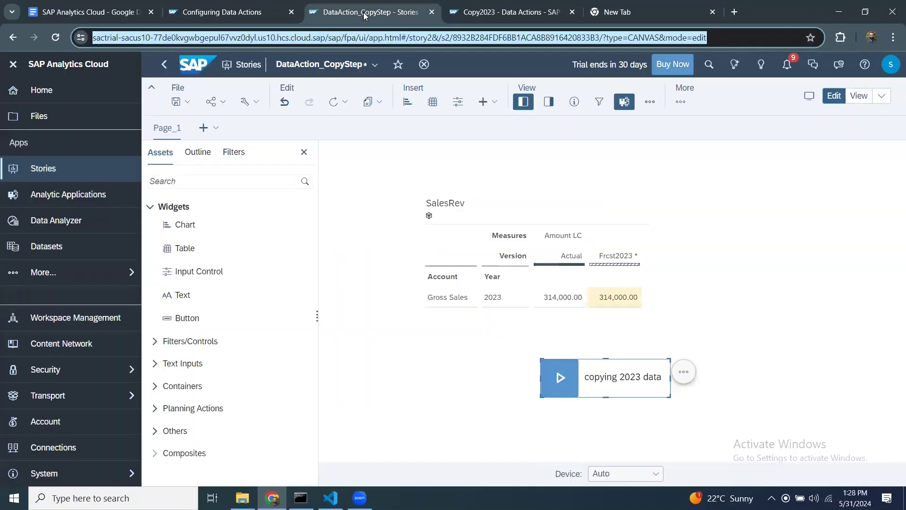
left_click(310, 38)
left_click_drag(338, 38, 4, 52)
key("ctrl+c")
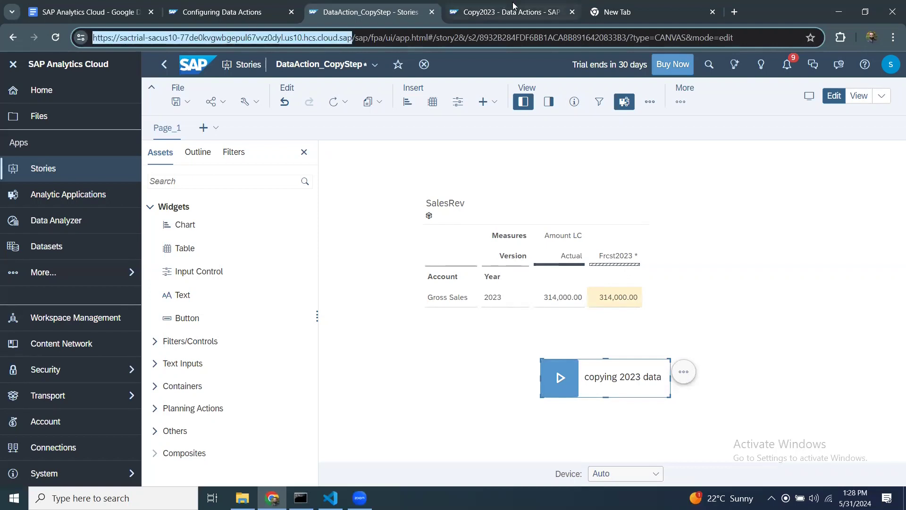
left_click(622, 12)
key("ctrl+v")
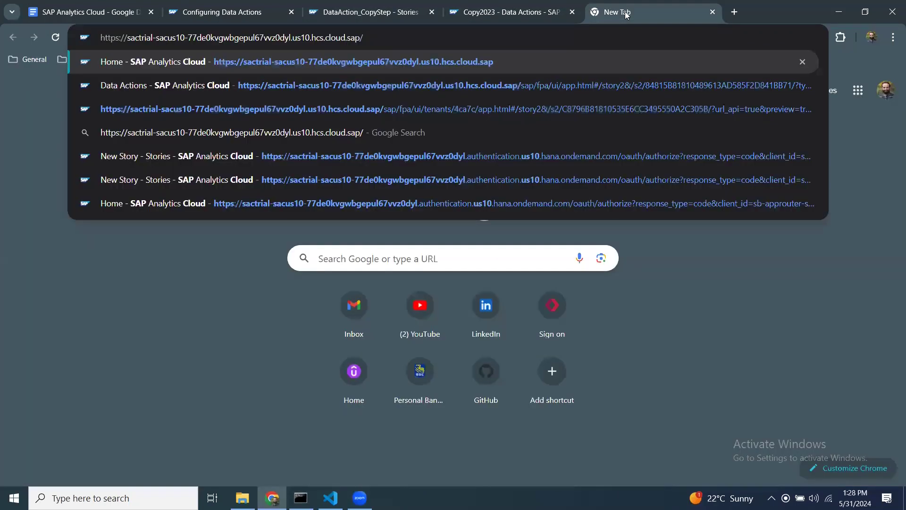
key("Return")
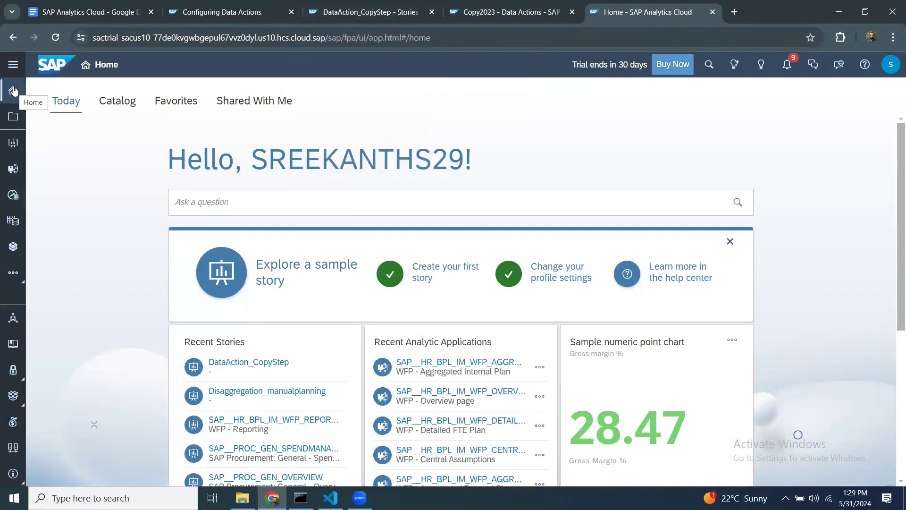
Open the SalesRev model from the Public / SalesPlan / Models folder and hide its details pane
left_click(13, 116)
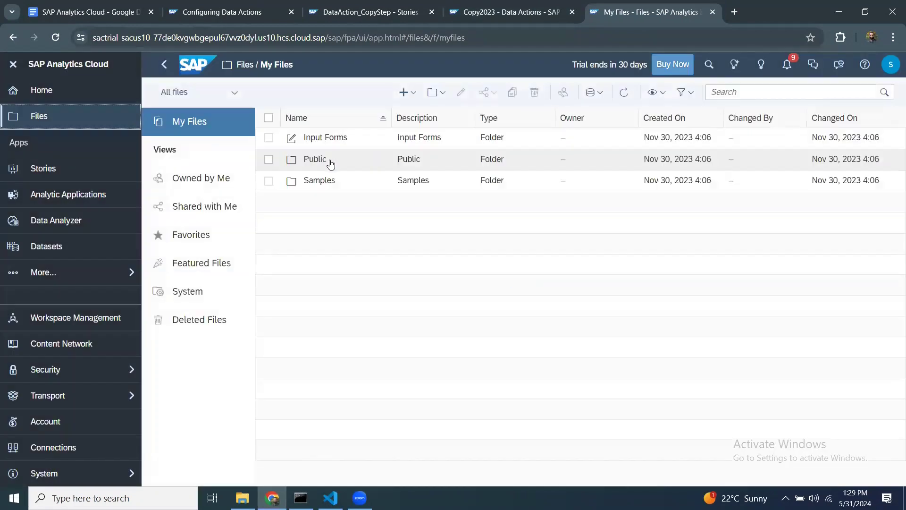
left_click(314, 161)
left_click(321, 202)
left_click(321, 161)
left_click(307, 136)
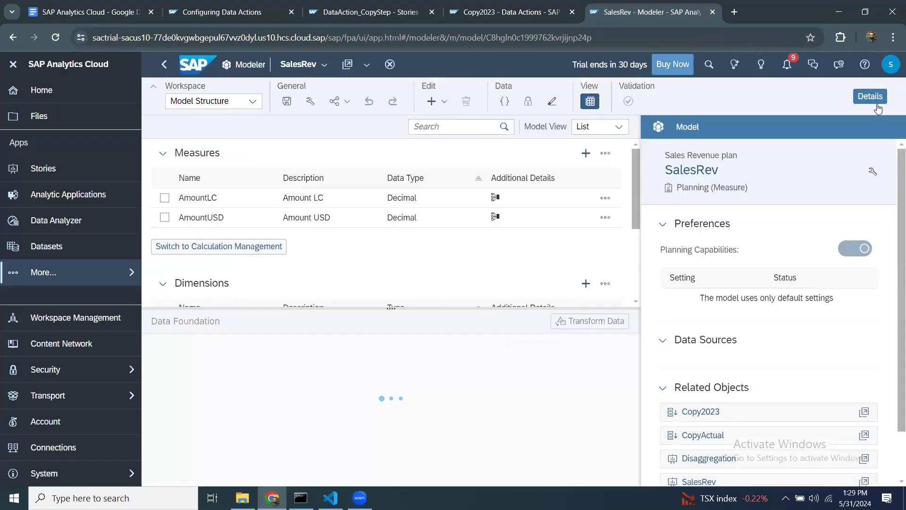
left_click(870, 96)
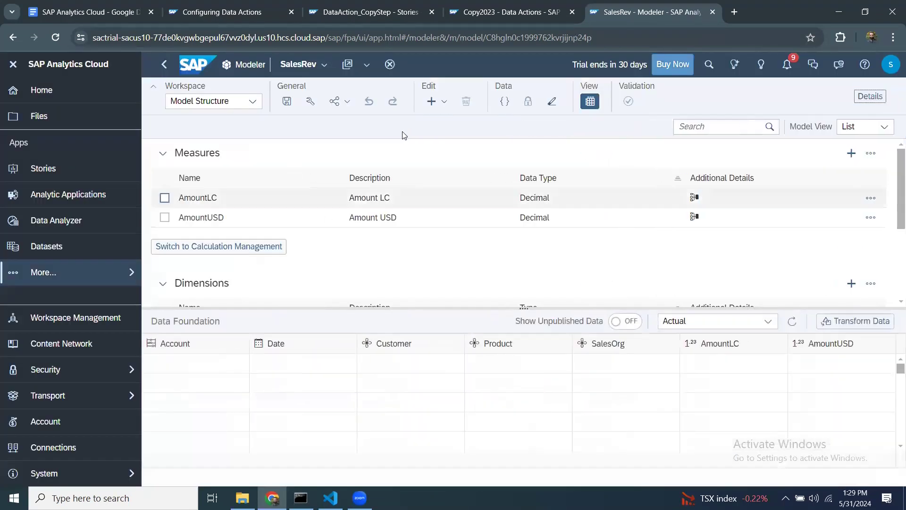
Include unpublished data in the model's Data Foundation, switch it to the Frcst2023 version and review the copied records
left_click(767, 321)
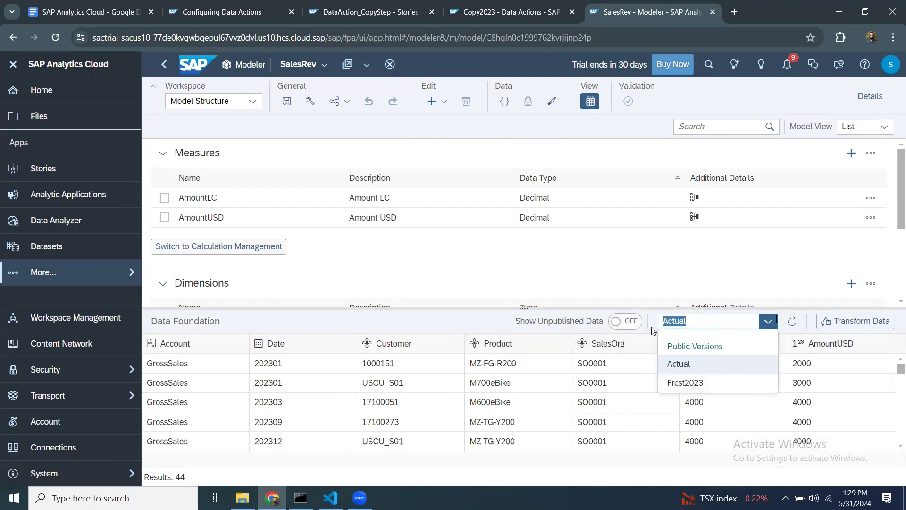
left_click(628, 322)
left_click(768, 321)
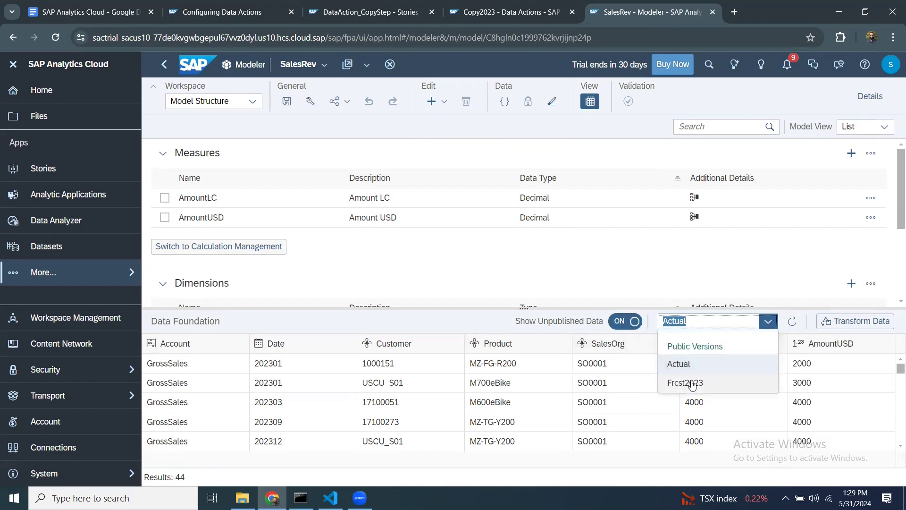
left_click(692, 384)
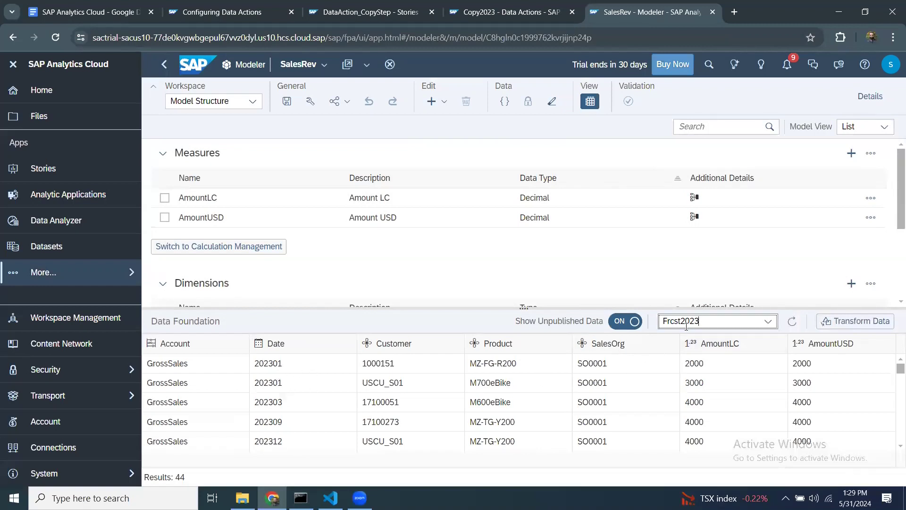
scroll(586, 394, "down", 5)
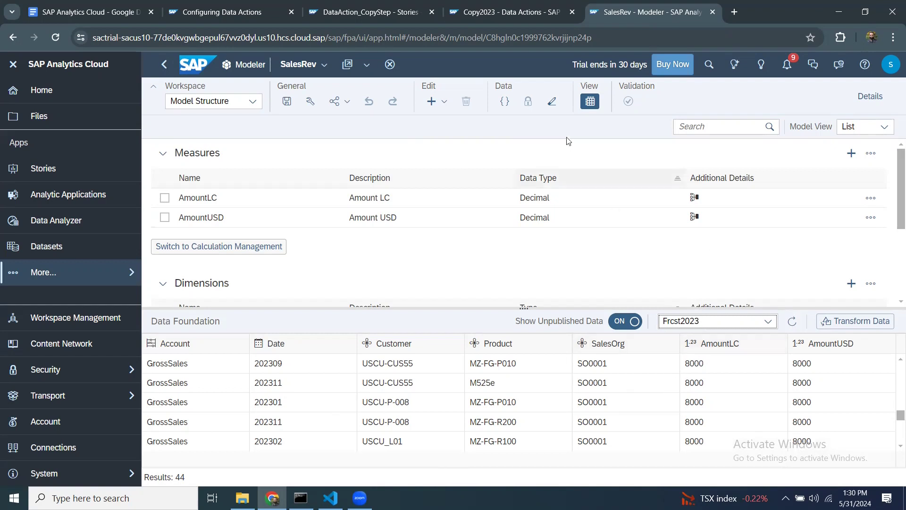
Return to the DataAction_CopyStep story and open Version Management for the SalesRev table
left_click(486, 14)
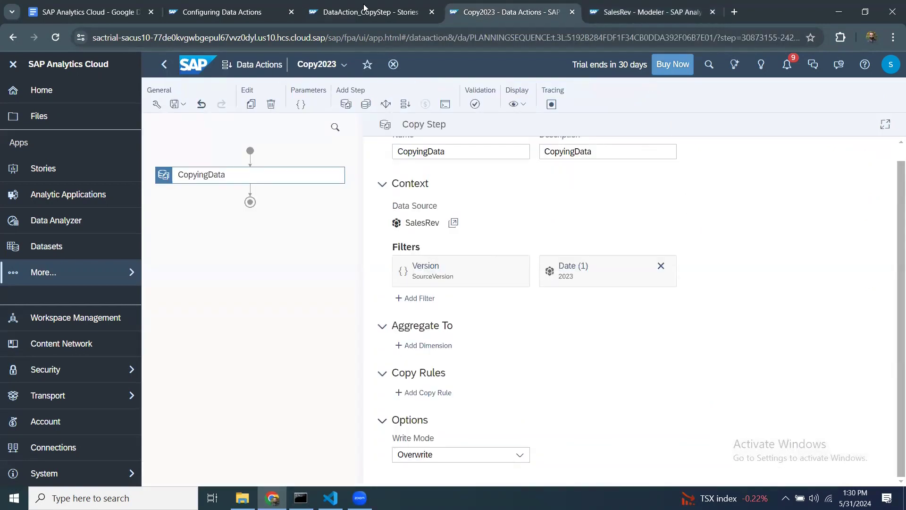
left_click(349, 12)
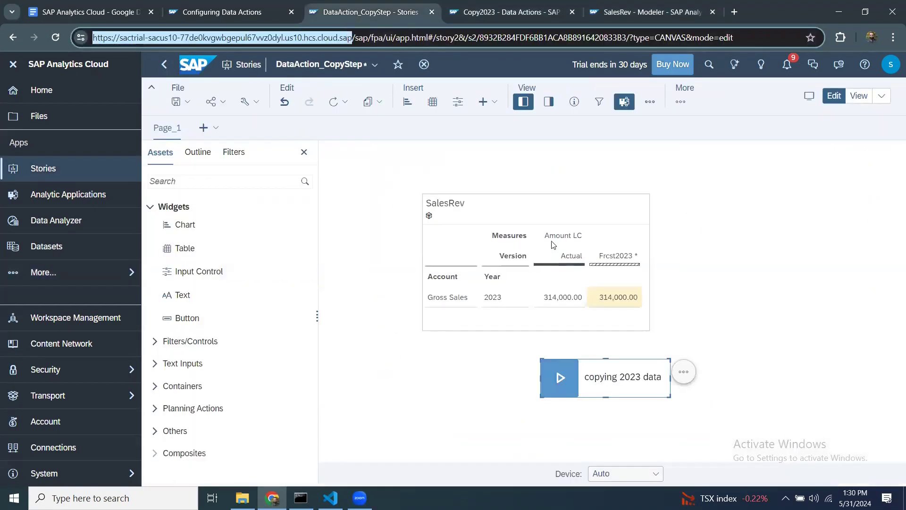
left_click(558, 219)
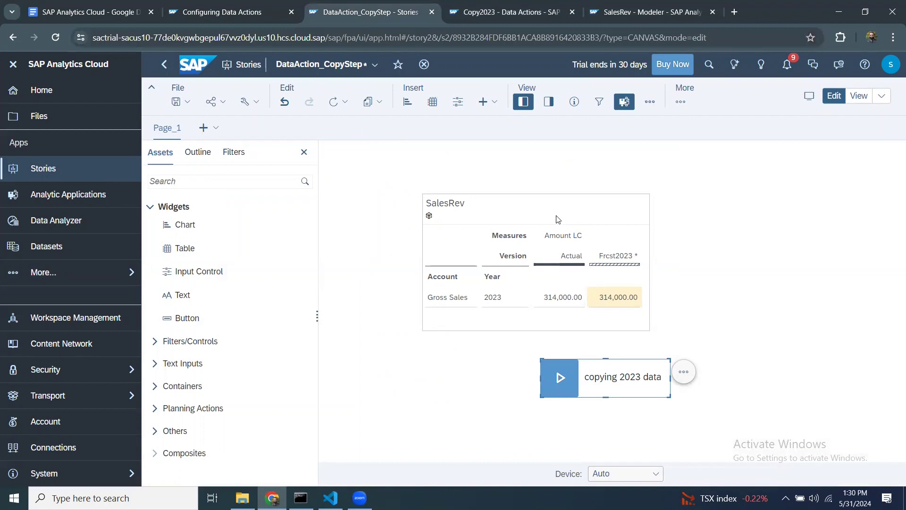
right_click(558, 219)
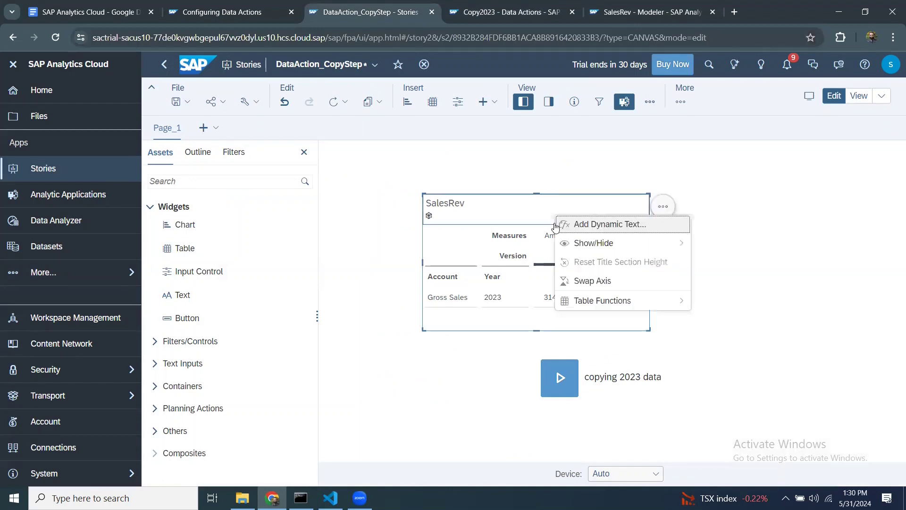
left_click(524, 321)
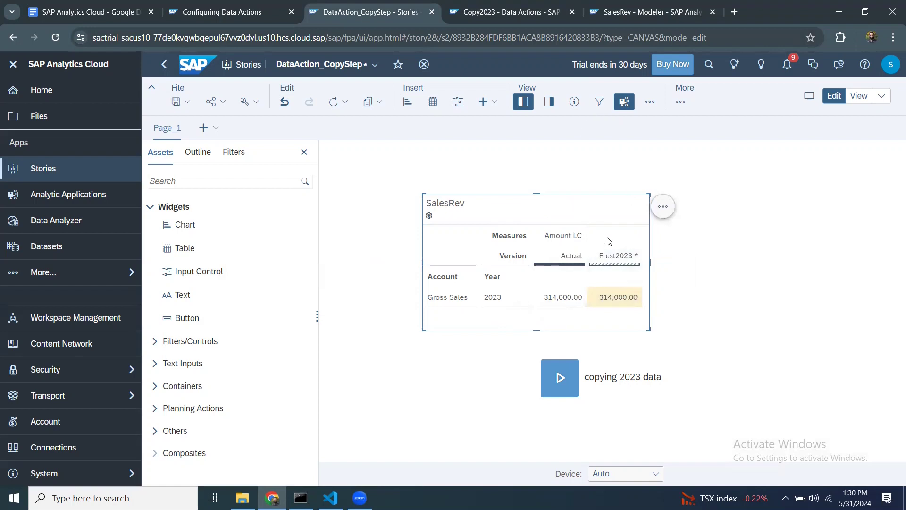
left_click(685, 104)
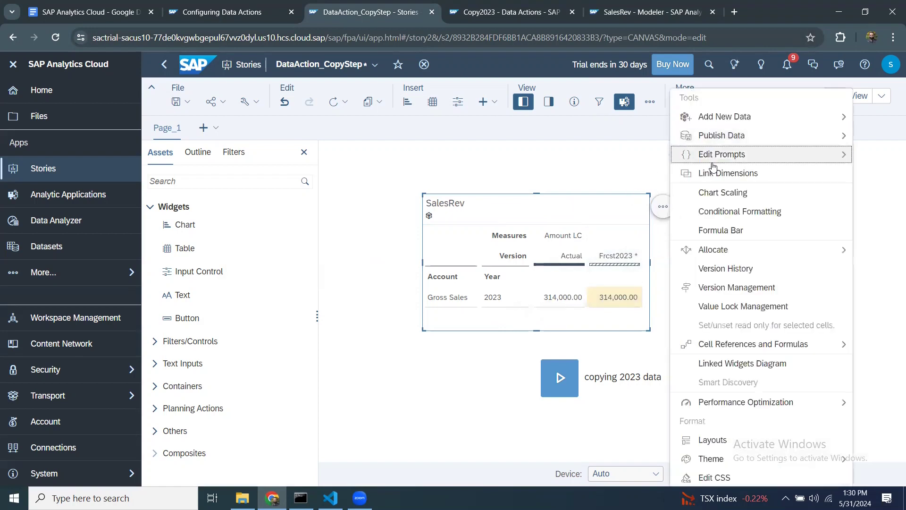
left_click(712, 287)
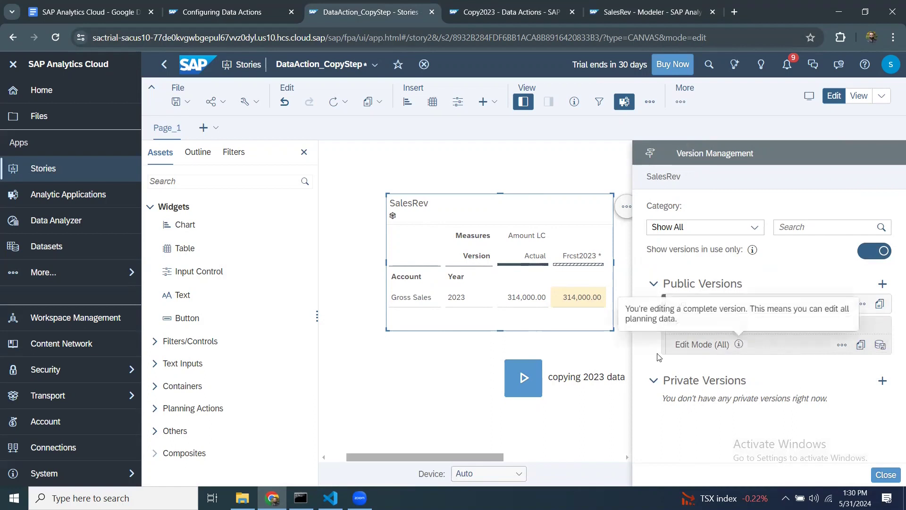
left_click(549, 168)
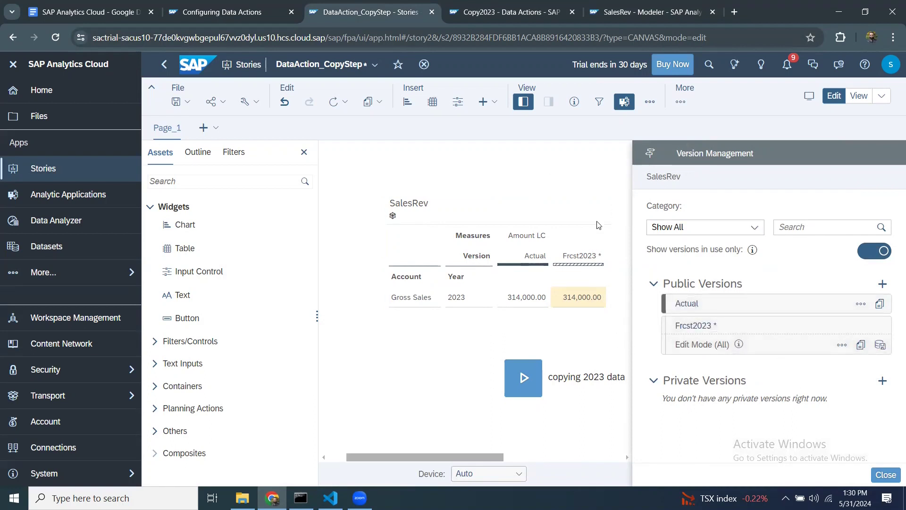
Close Version Management and publish all data changes from the DataAction_CopyStep story
left_click(886, 474)
left_click(569, 223)
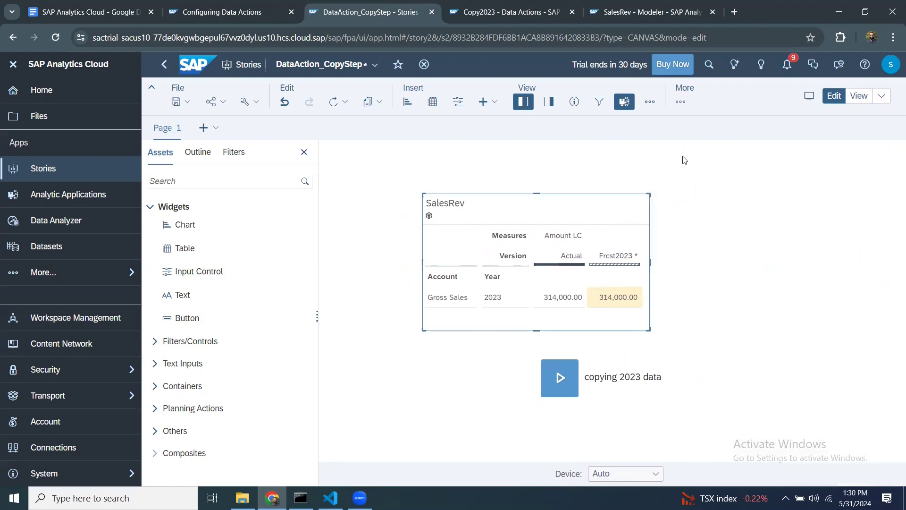
left_click(679, 105)
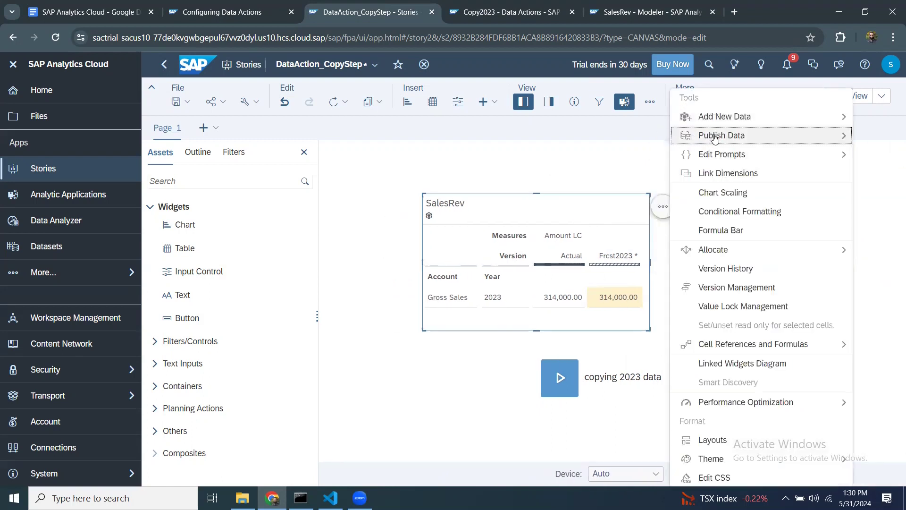
mouse_move(715, 138)
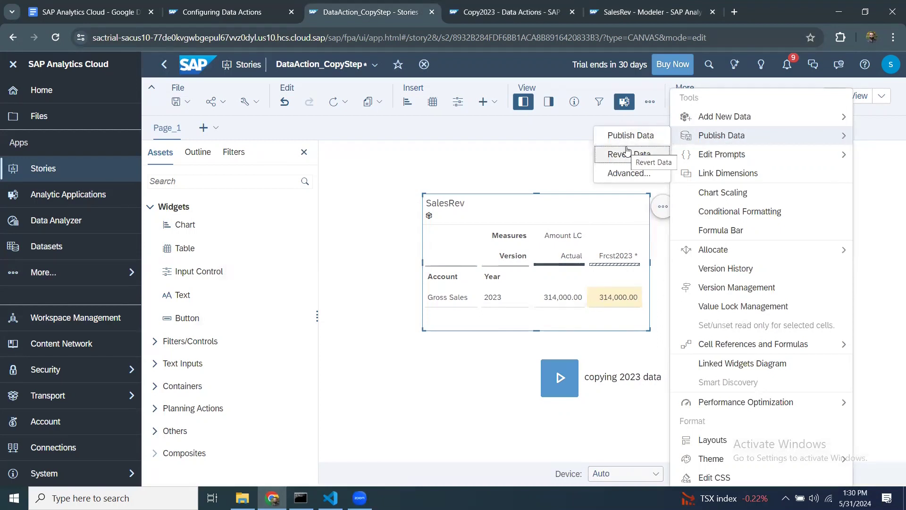
left_click(527, 169)
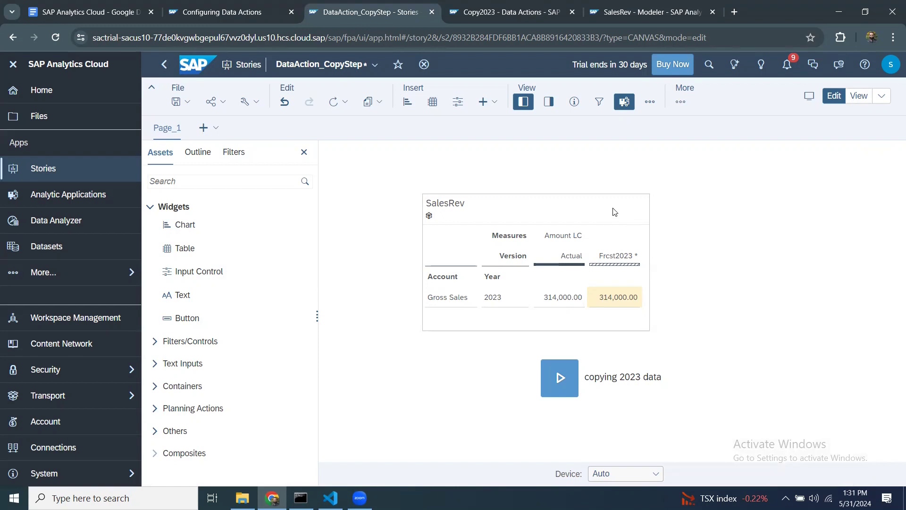
left_click(683, 108)
mouse_move(717, 141)
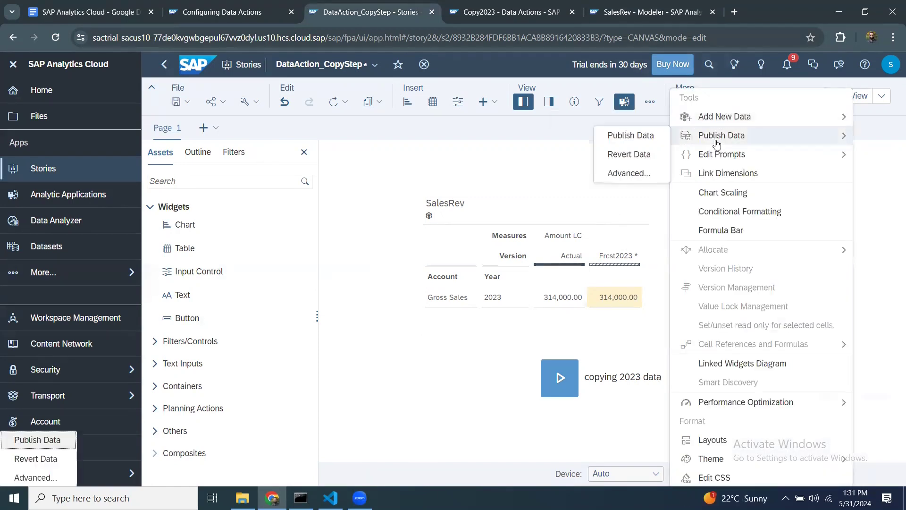
left_click(631, 135)
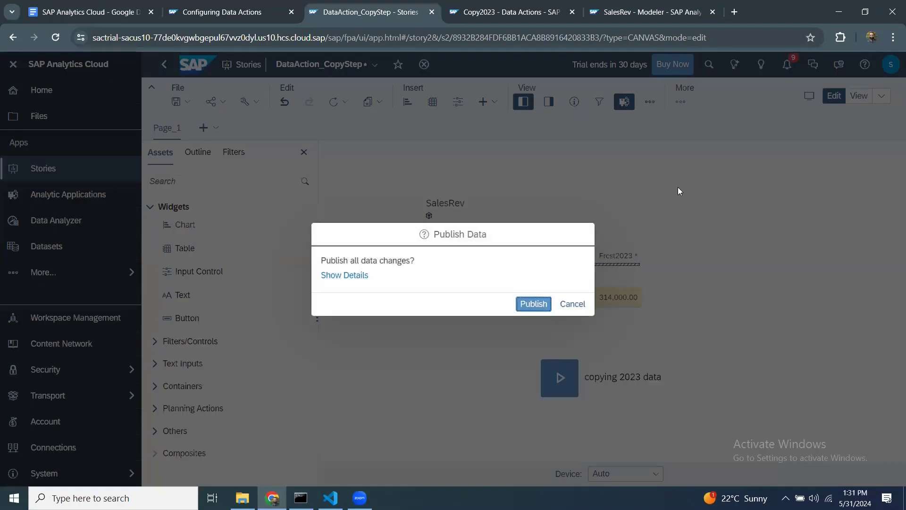
left_click(535, 305)
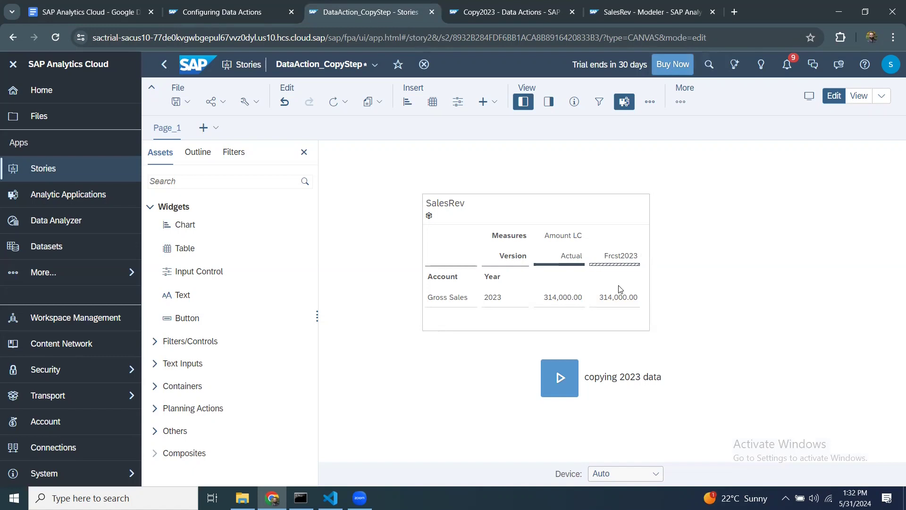
Examine the settings and parameters of the "copying 2023 data" data action trigger
left_click(574, 216)
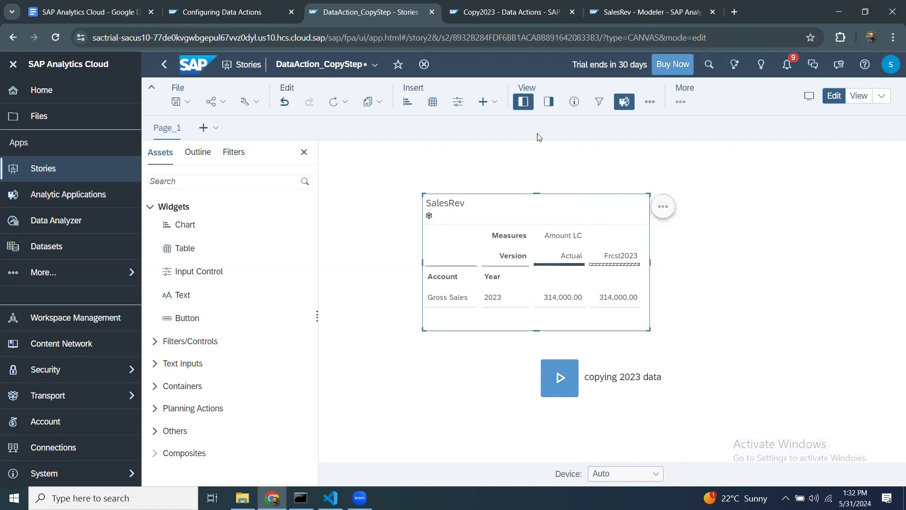
left_click(591, 392)
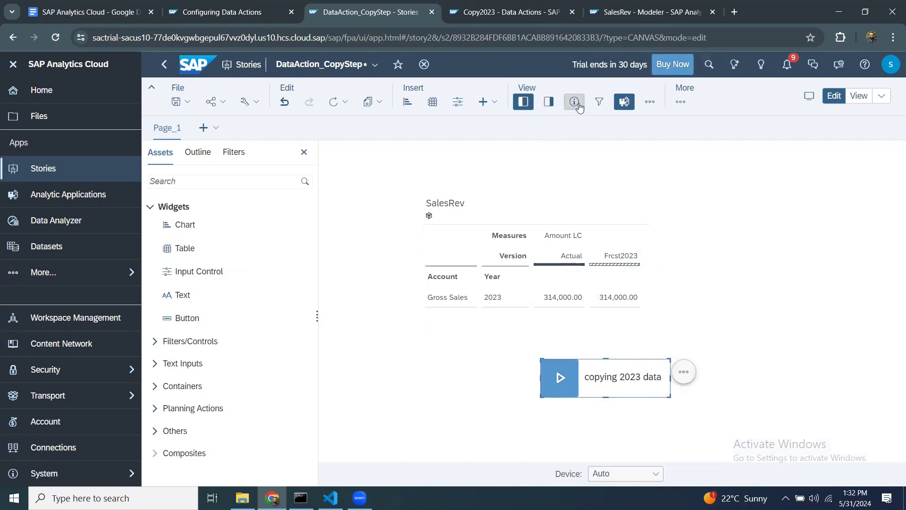
left_click(549, 102)
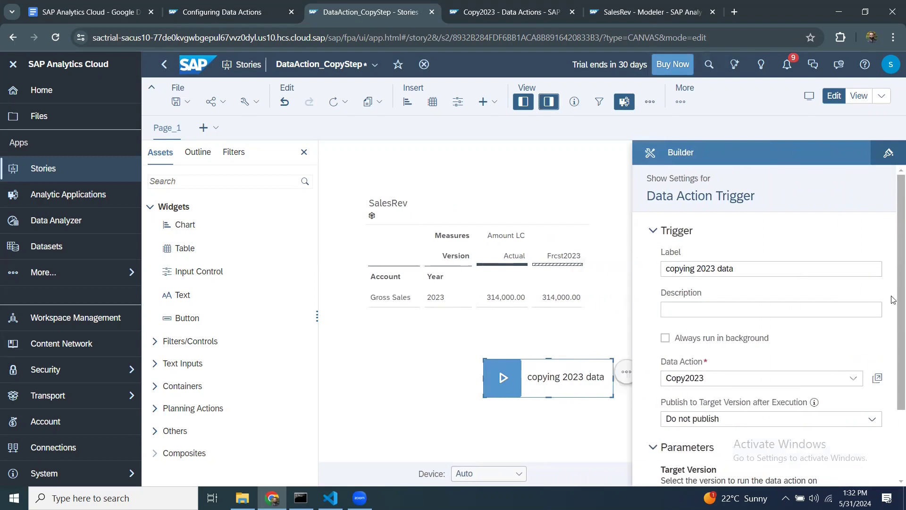
scroll(893, 299, "down", 2)
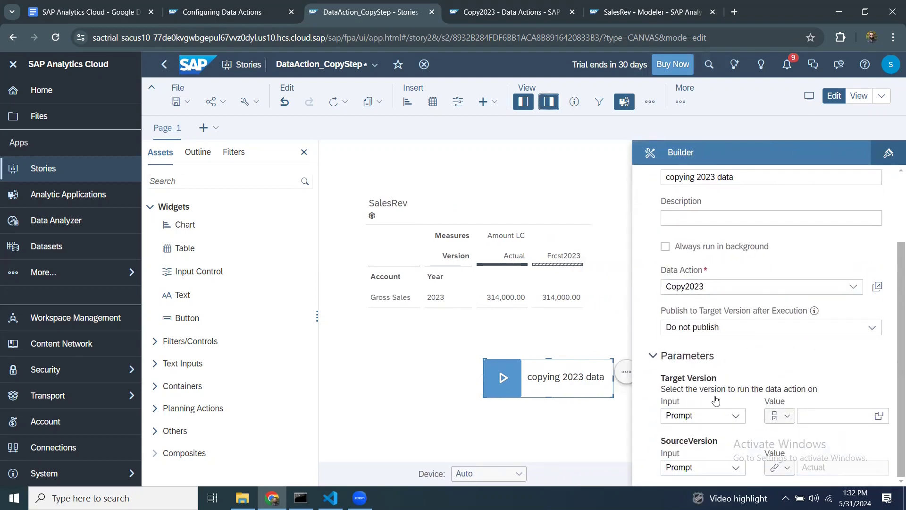
scroll(789, 351, "up", 2)
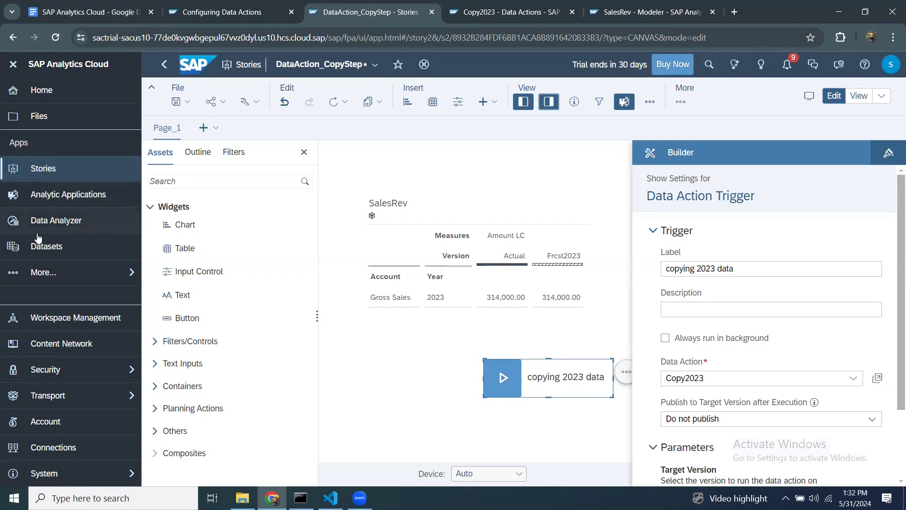
Switch to the Copy2023 data action, return to the Data Actions overview and start a new data action
left_click(45, 280)
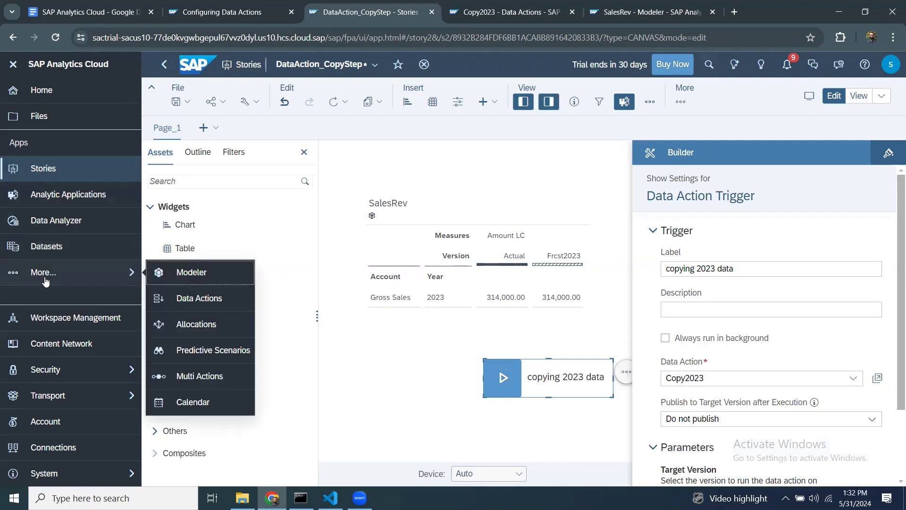
left_click(505, 11)
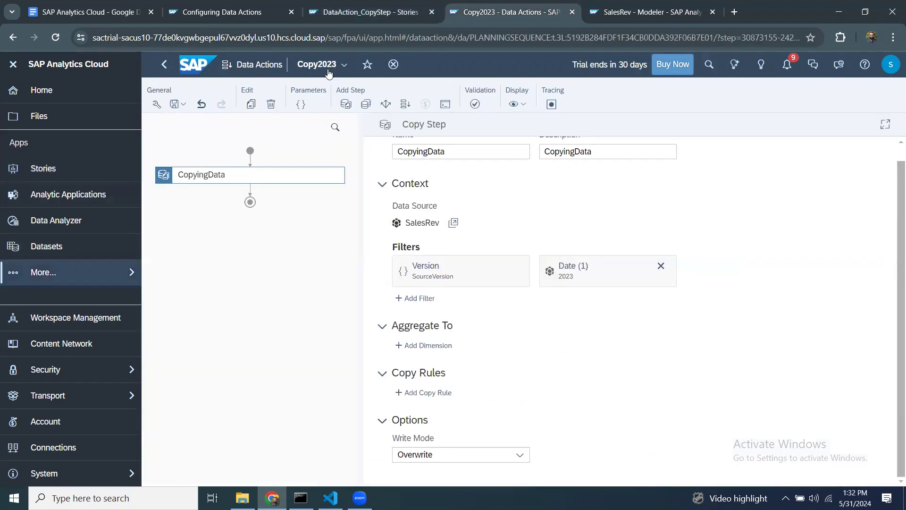
left_click(161, 71)
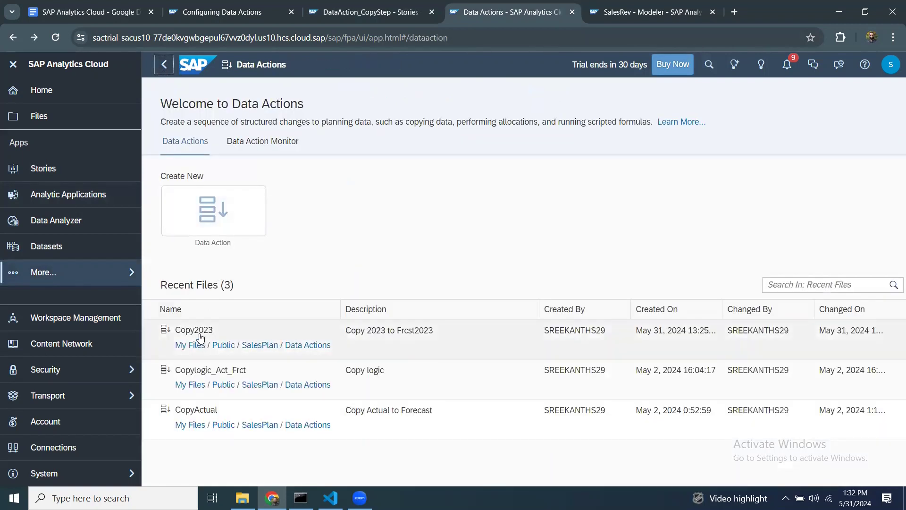
left_click(208, 215)
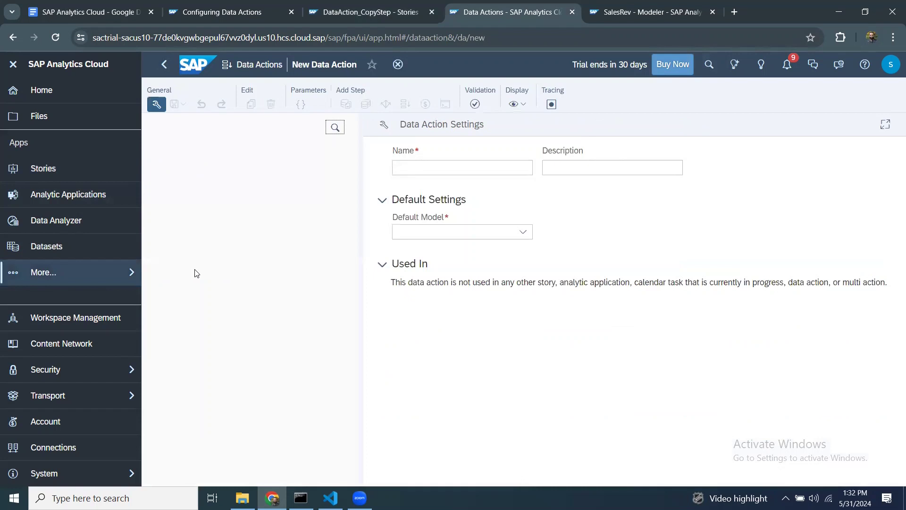
Name the new data action "Copy2023 to 2024" and set its default model to SalesRev
left_click(411, 162)
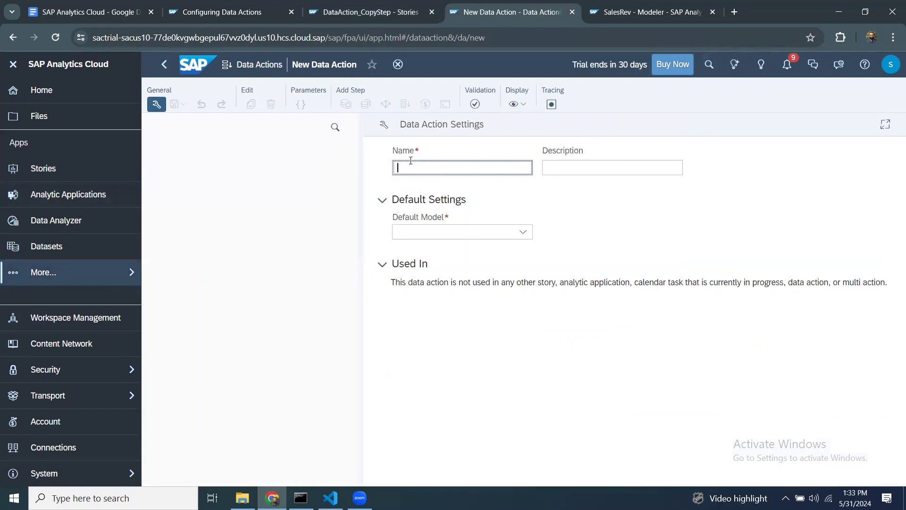
type("Copy202")
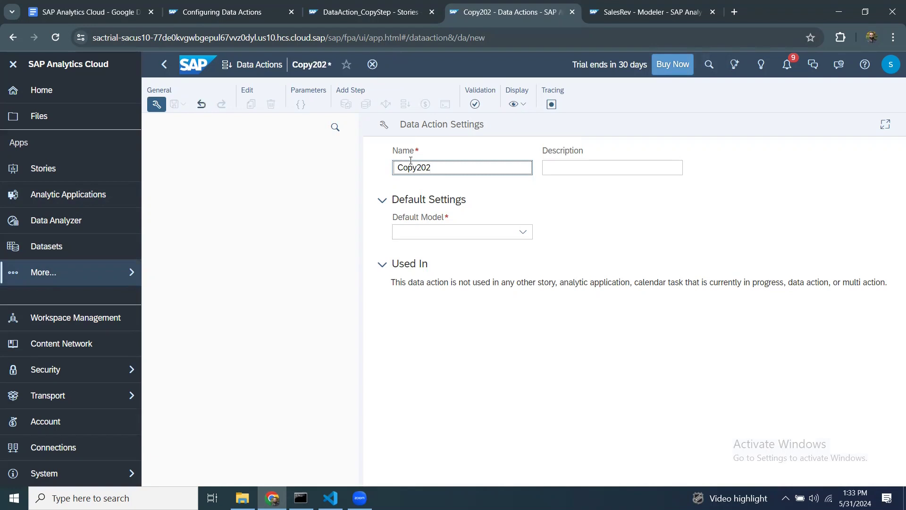
type("3 to 20")
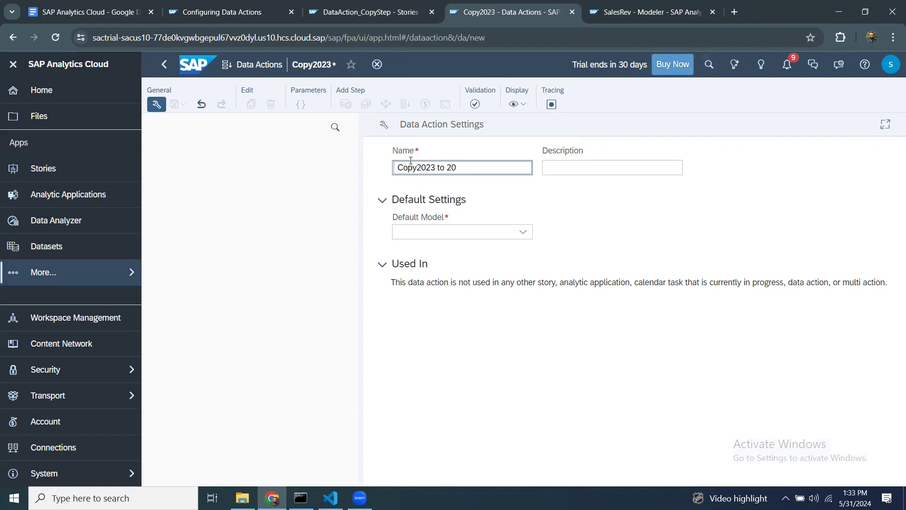
key("BackSpace")
key("BackSpace")
type("2024")
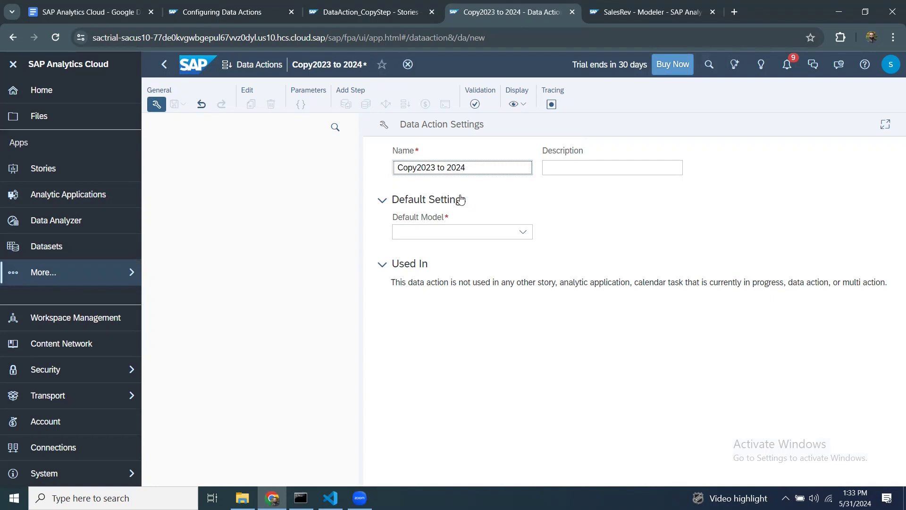
left_click(522, 232)
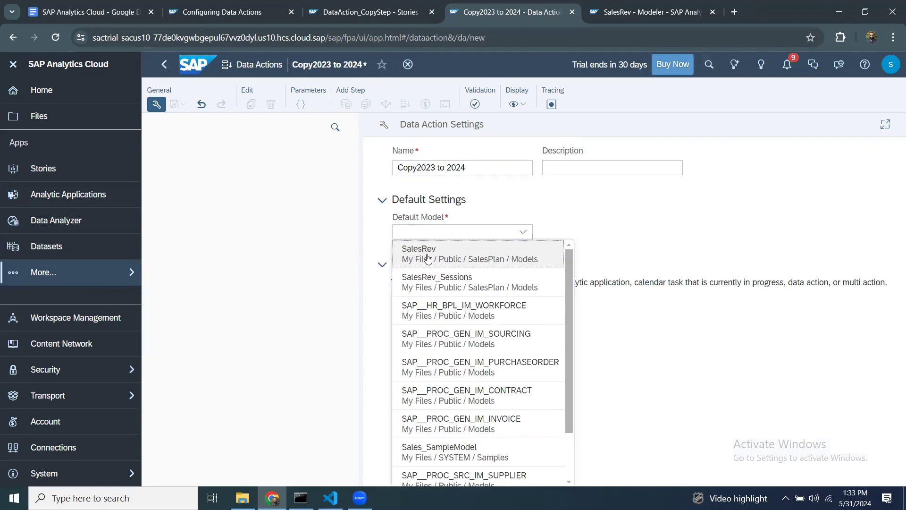
left_click(430, 259)
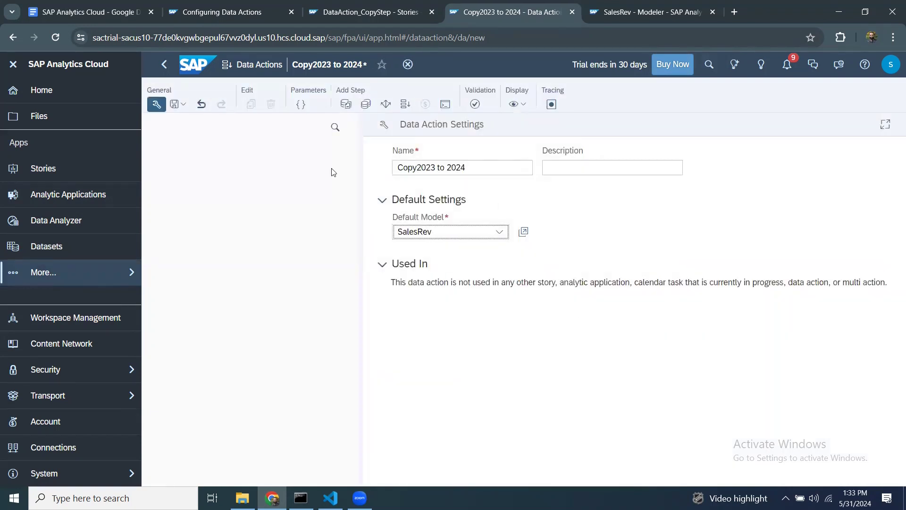
Add a copy step to the data action and name it Copy2023to2024
left_click(347, 105)
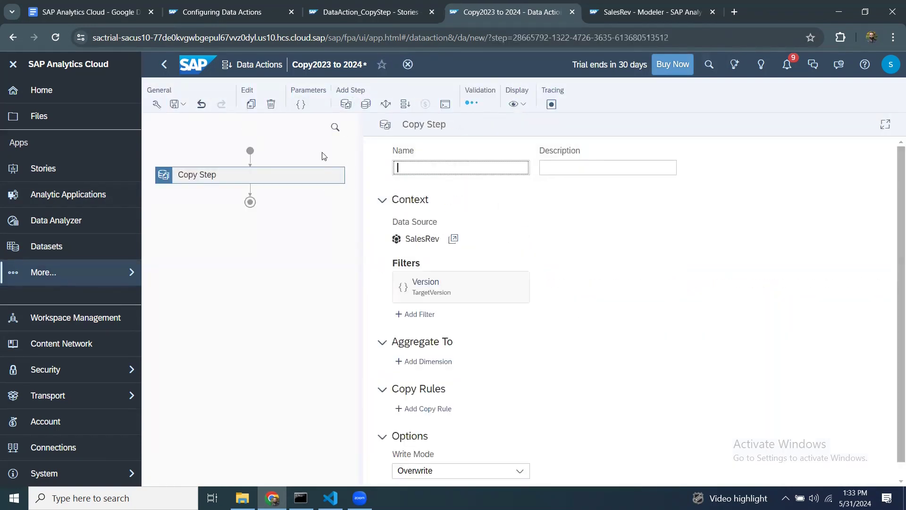
left_click(301, 104)
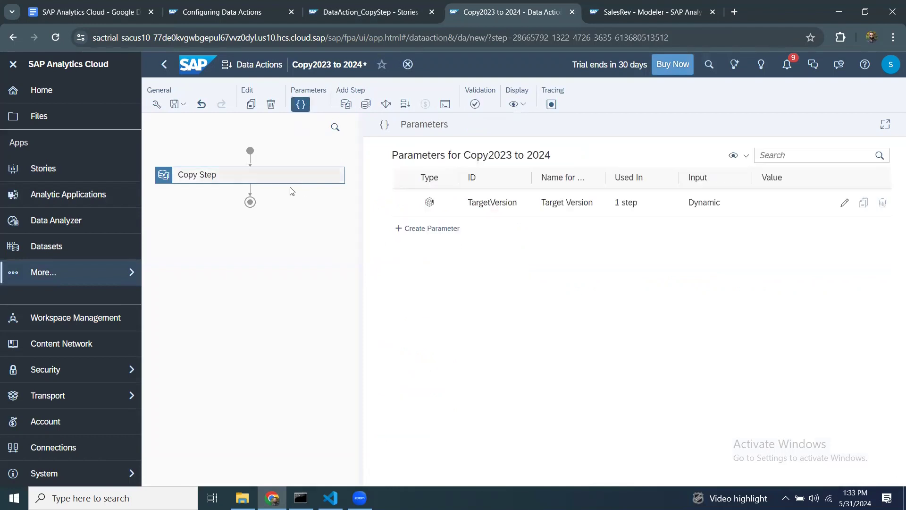
left_click(226, 180)
left_click(432, 167)
type("Copy2023to20243")
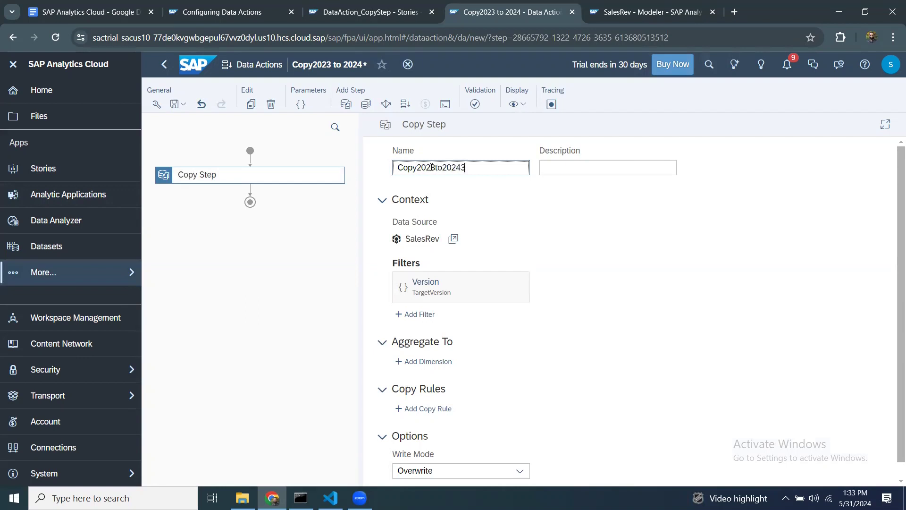
key("Return")
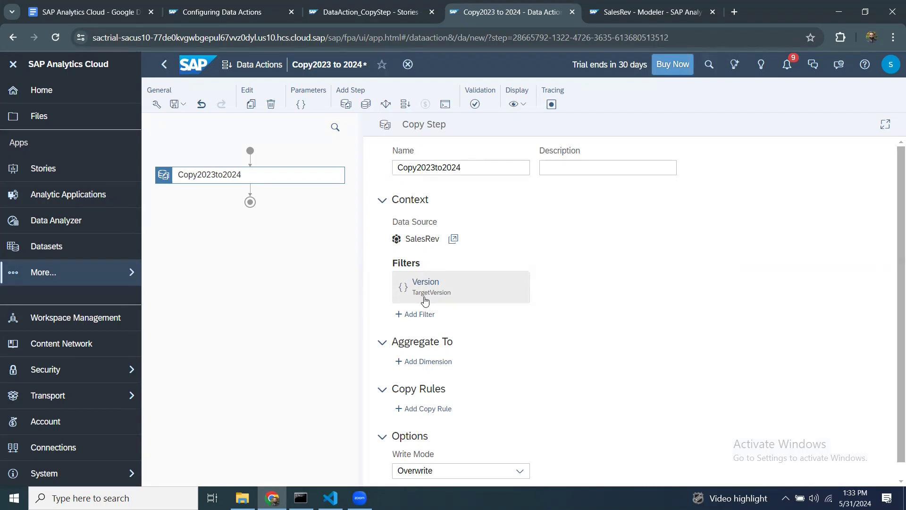
Start a new data action parameter with the ID SourceVersion, based on the Version dimension
left_click(302, 105)
left_click(454, 229)
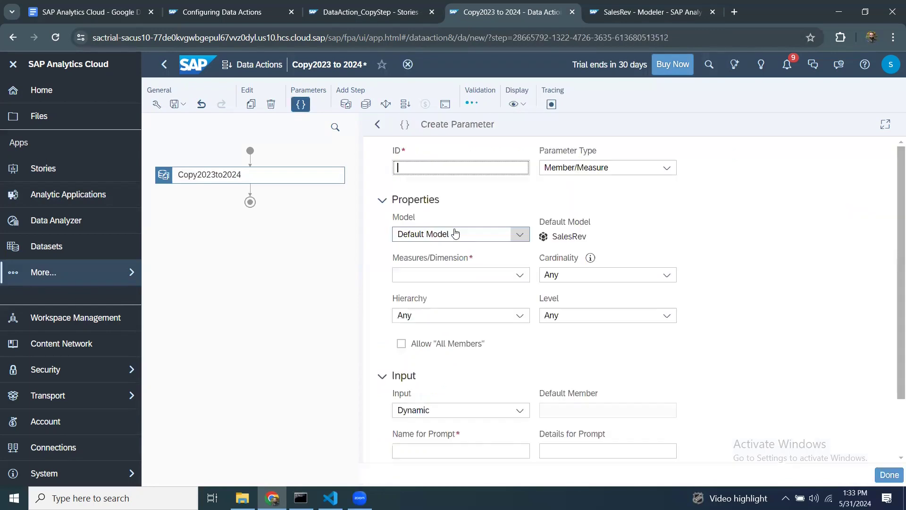
type("SourceS")
type("ersion")
key("Tab")
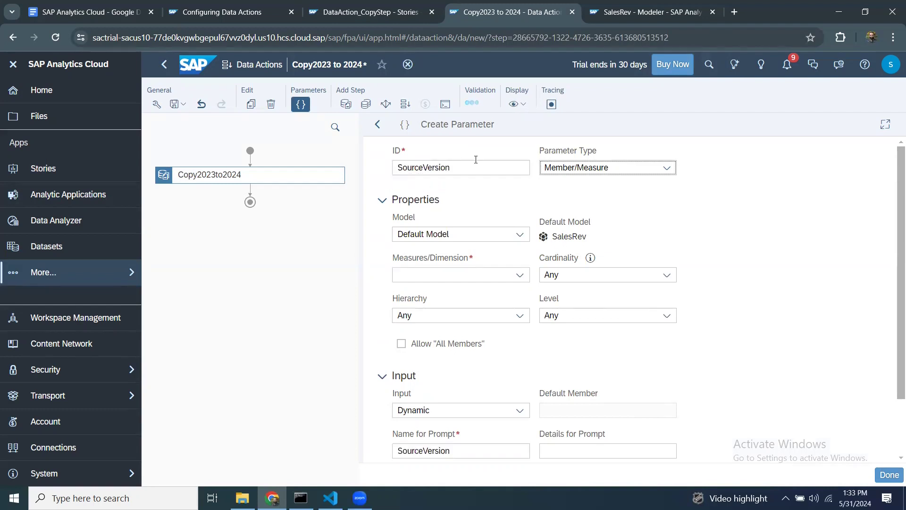
left_click(518, 276)
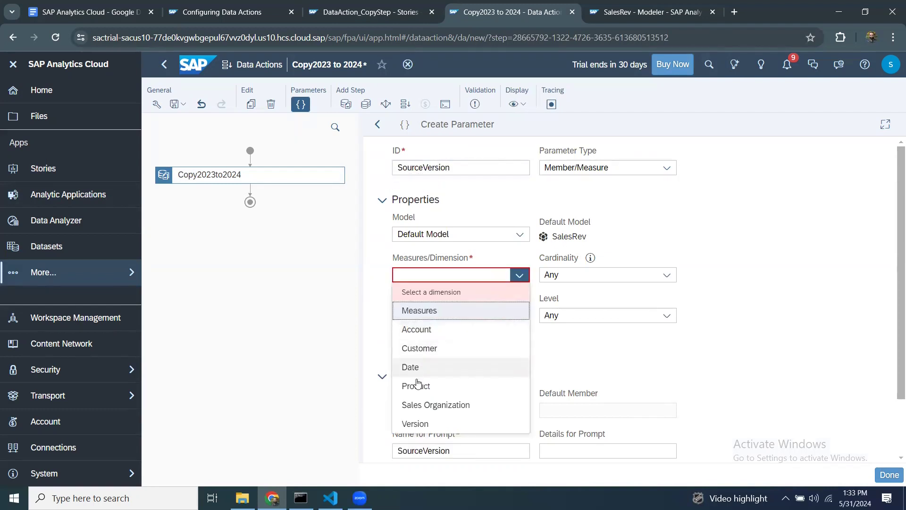
left_click(414, 424)
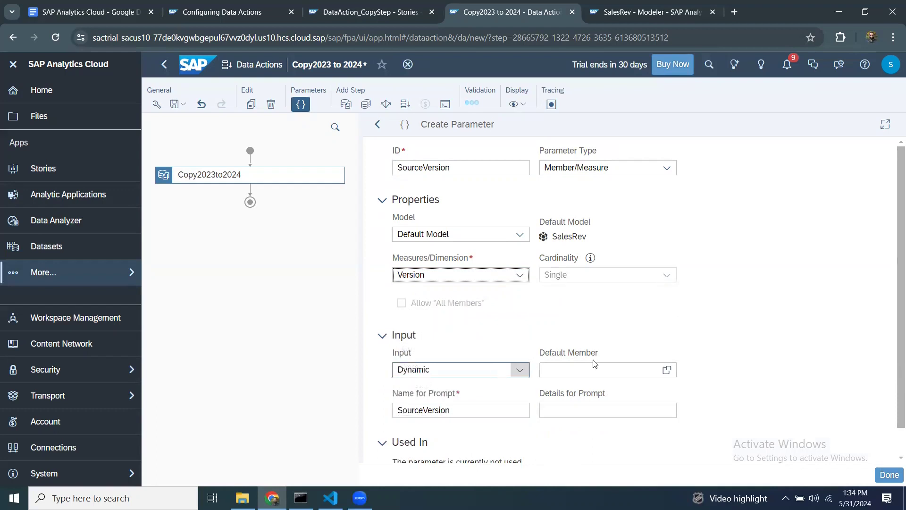
Set the SourceVersion parameter's default member to Actual and finish creating the parameter
left_click(667, 369)
left_click(668, 369)
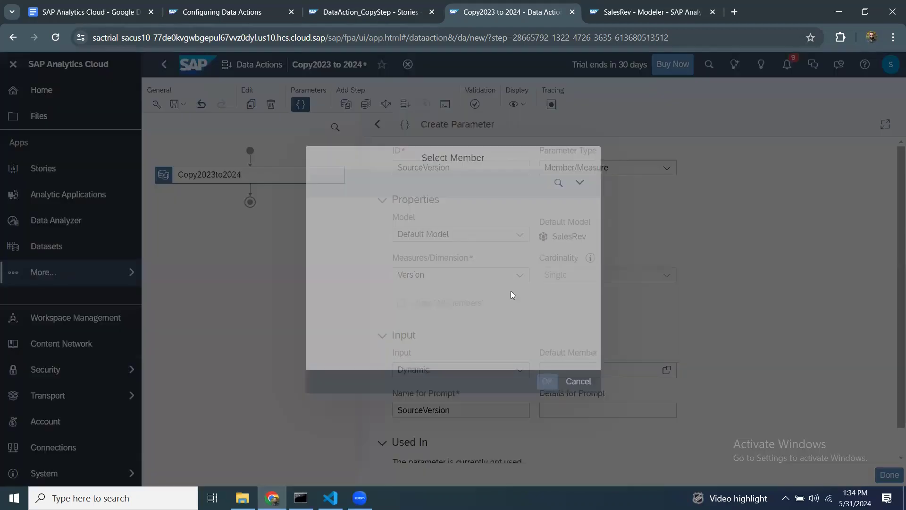
left_click(547, 381)
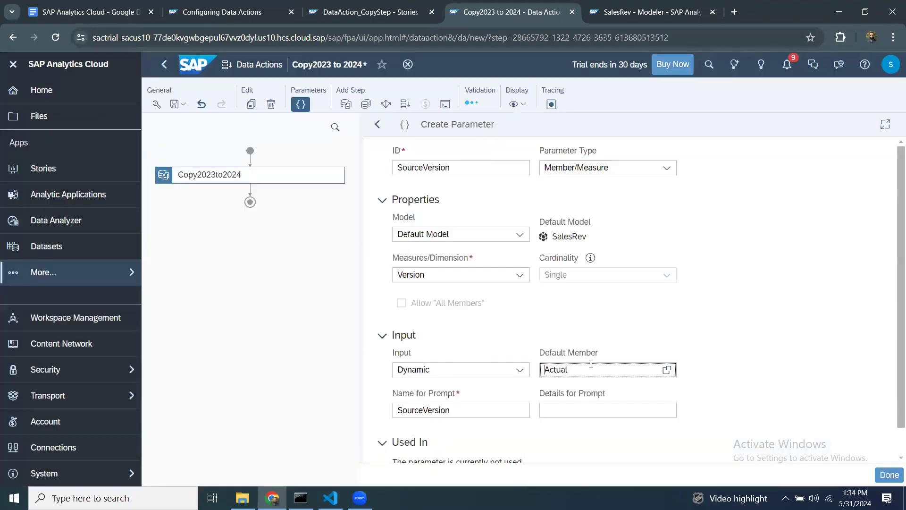
left_click(889, 475)
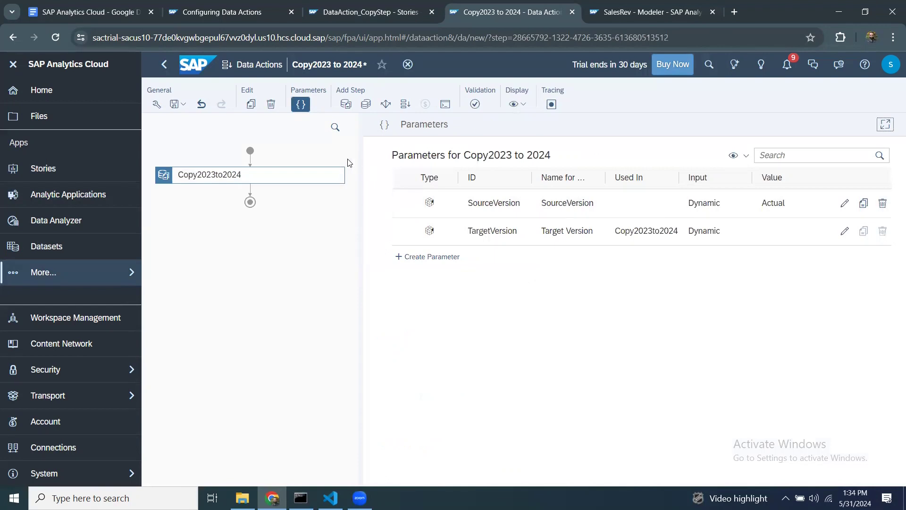
Set the Version filter of the Copy2023to2024 step to the SourceVersion parameter
left_click(234, 176)
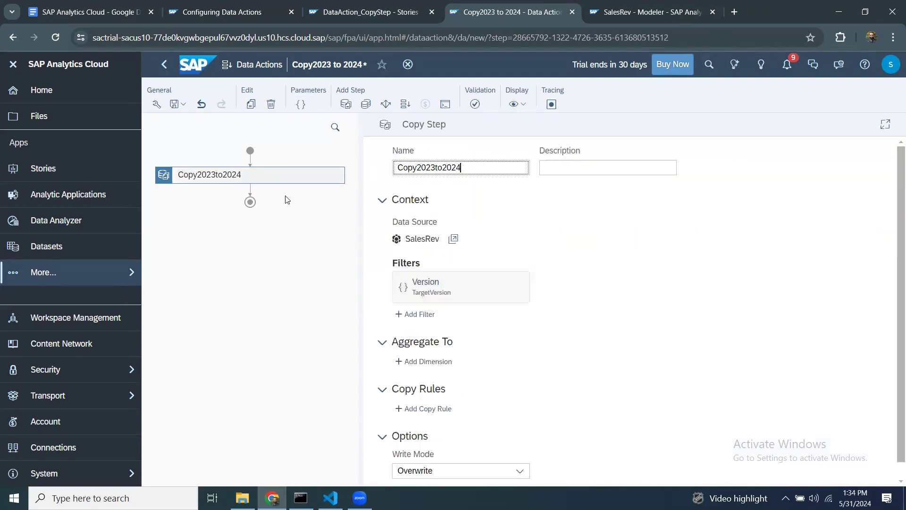
left_click(420, 290)
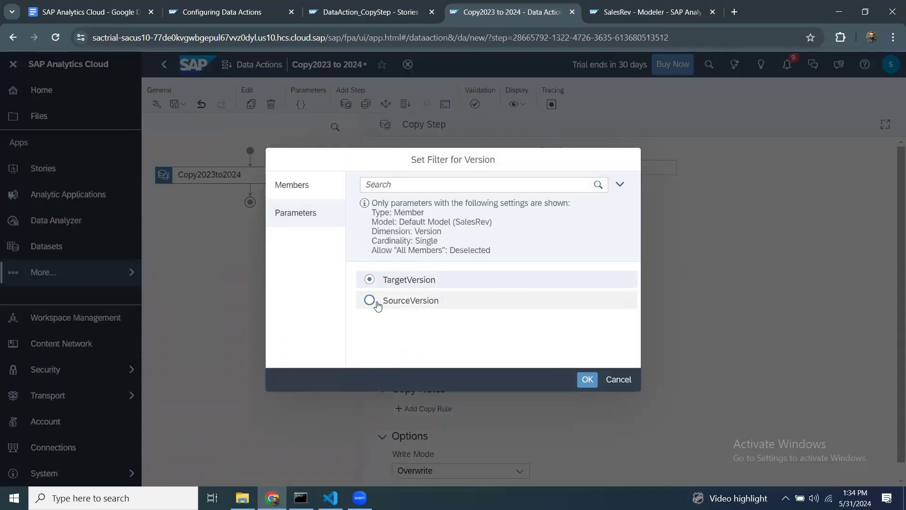
left_click(370, 300)
left_click(588, 380)
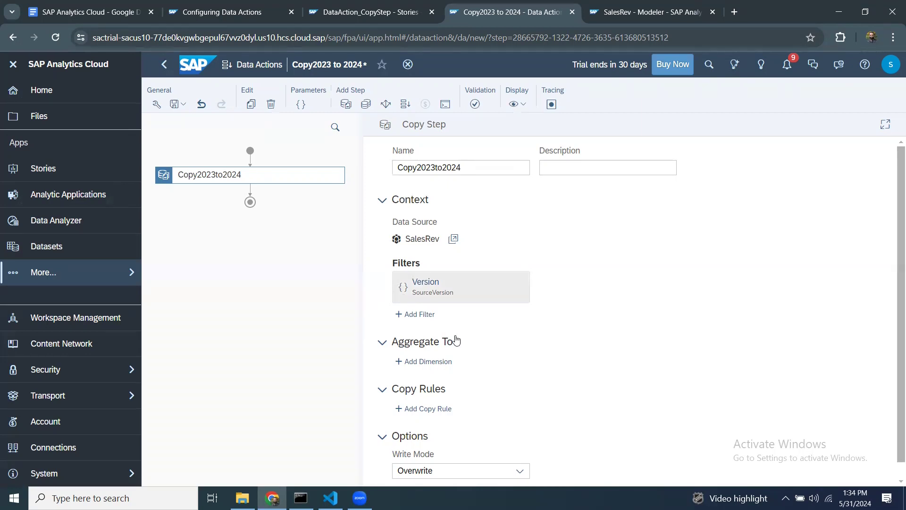
Add a Date filter to the copy step and restrict it to the member 2023
left_click(432, 316)
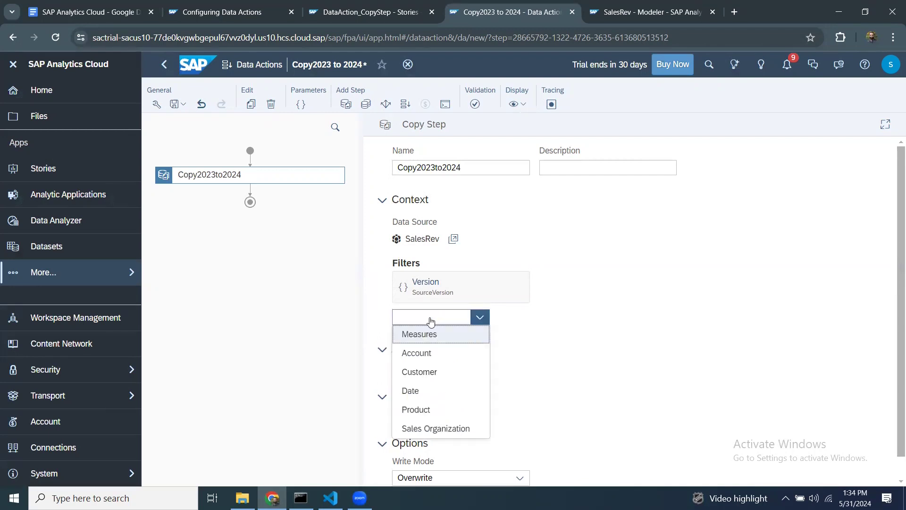
left_click(414, 392)
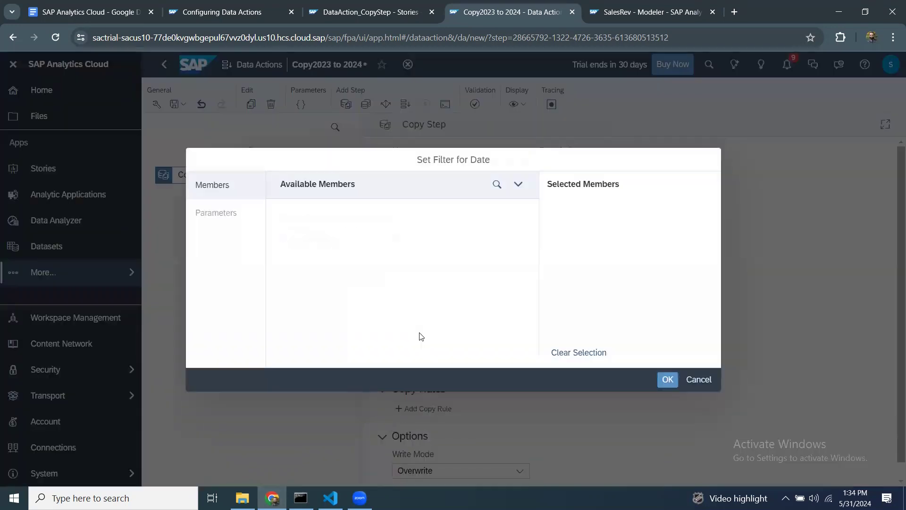
left_click(284, 241)
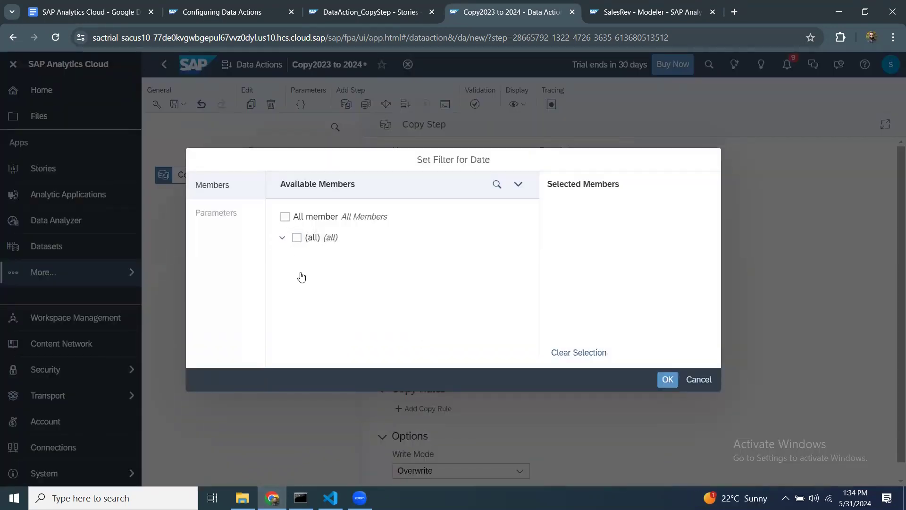
left_click(305, 278)
left_click(668, 380)
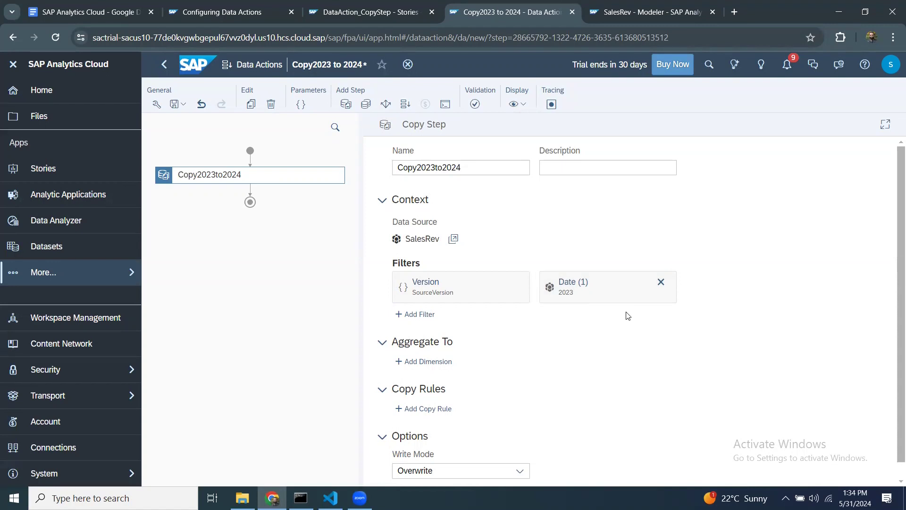
Add a copy rule on the Date dimension with 2023 as its source member
scroll(603, 340, "down", 1)
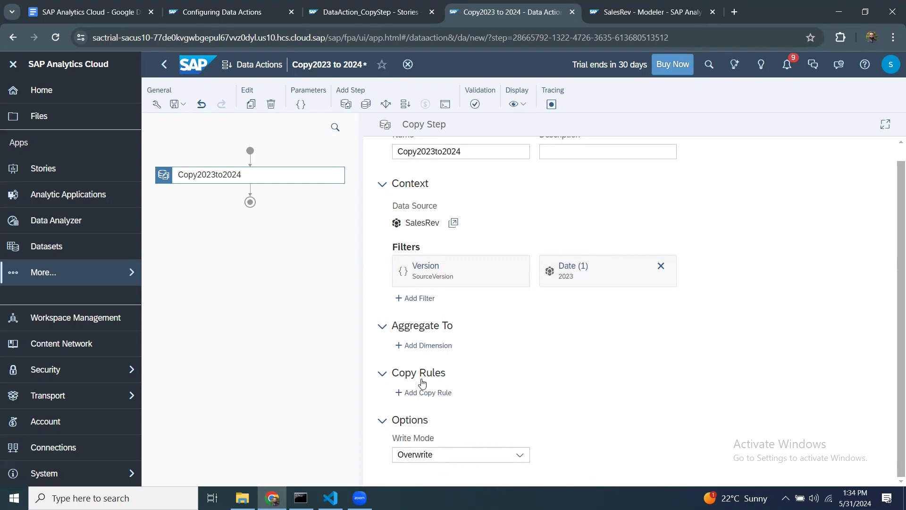
left_click(431, 397)
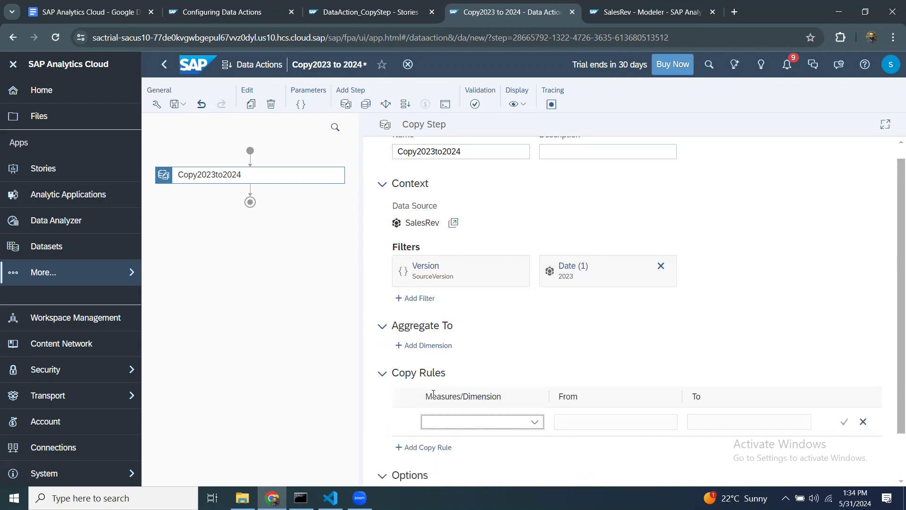
left_click(535, 421)
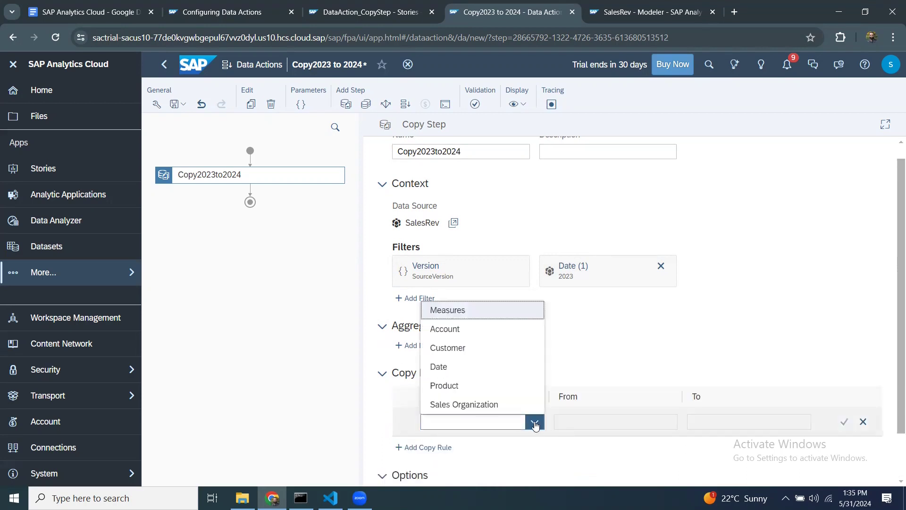
left_click(435, 366)
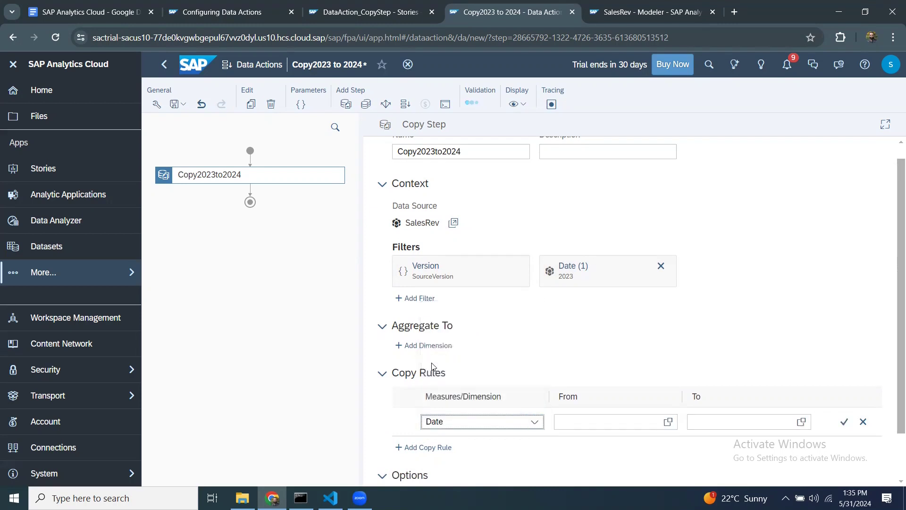
left_click(668, 421)
left_click(363, 217)
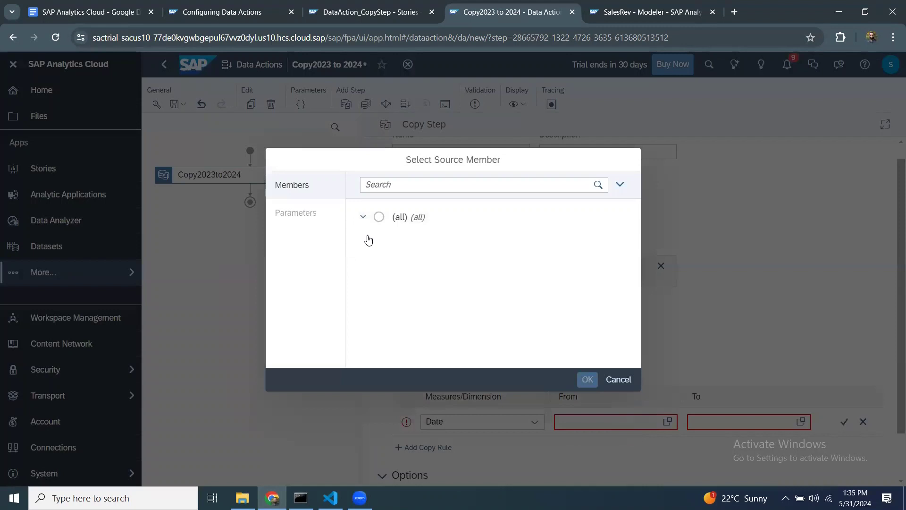
left_click(383, 259)
left_click(587, 379)
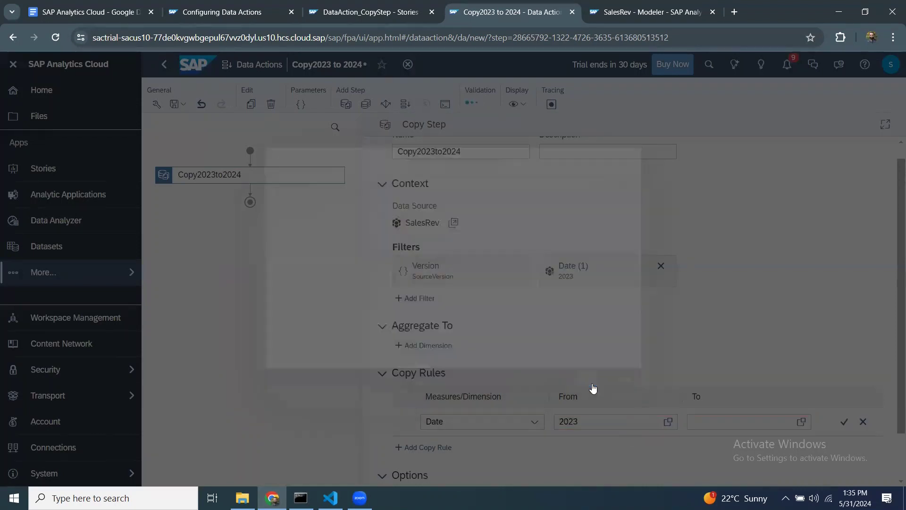
Set the target member of the Date copy rule to 2024, leaving the source member selection as it is
left_click(771, 416)
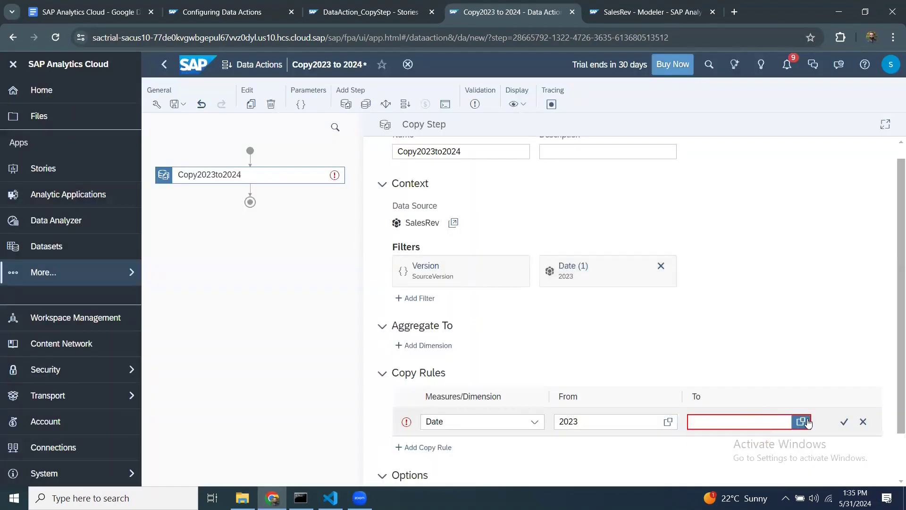
left_click(802, 422)
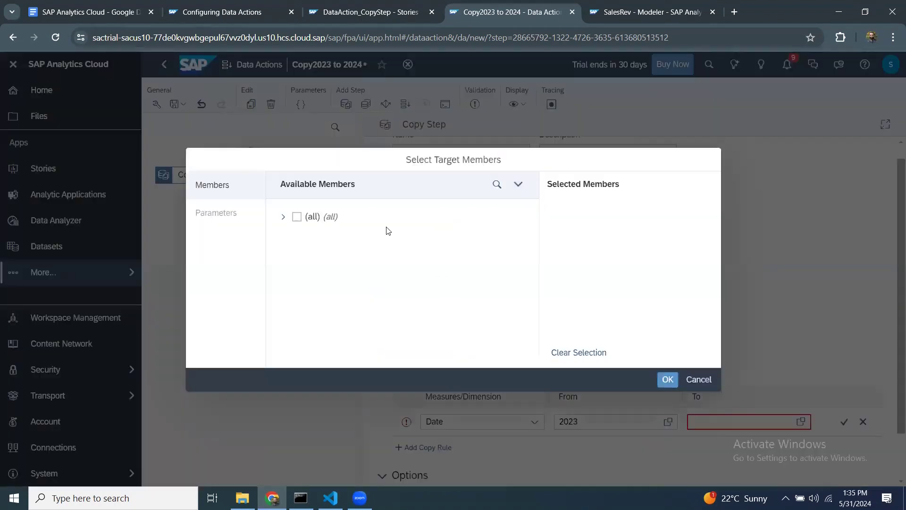
left_click(283, 217)
left_click(306, 278)
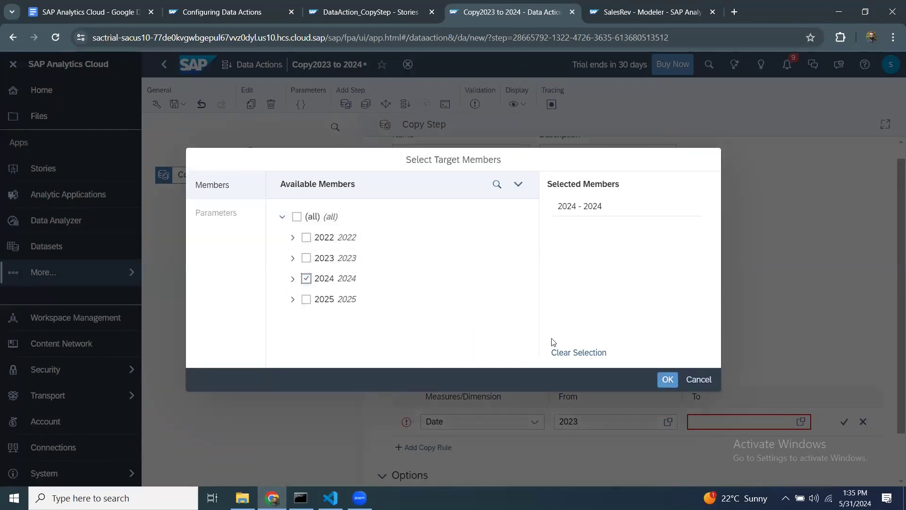
left_click(668, 380)
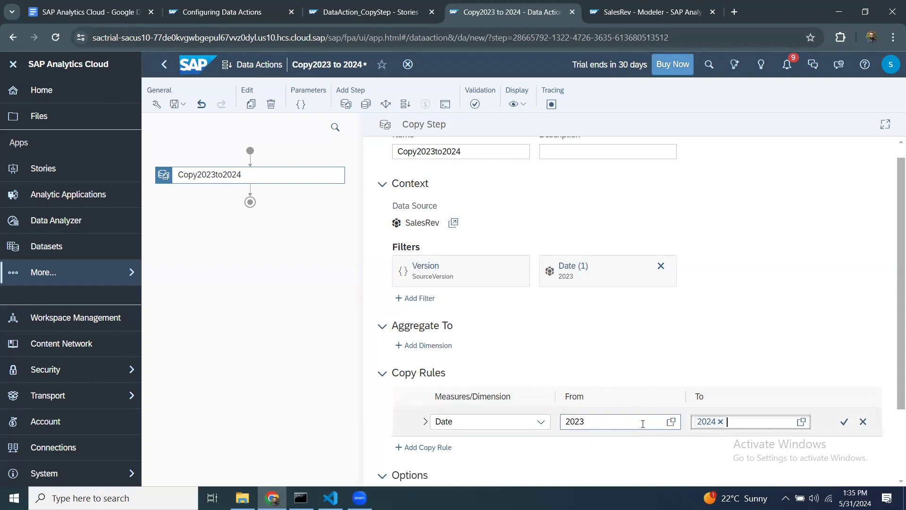
left_click(671, 422)
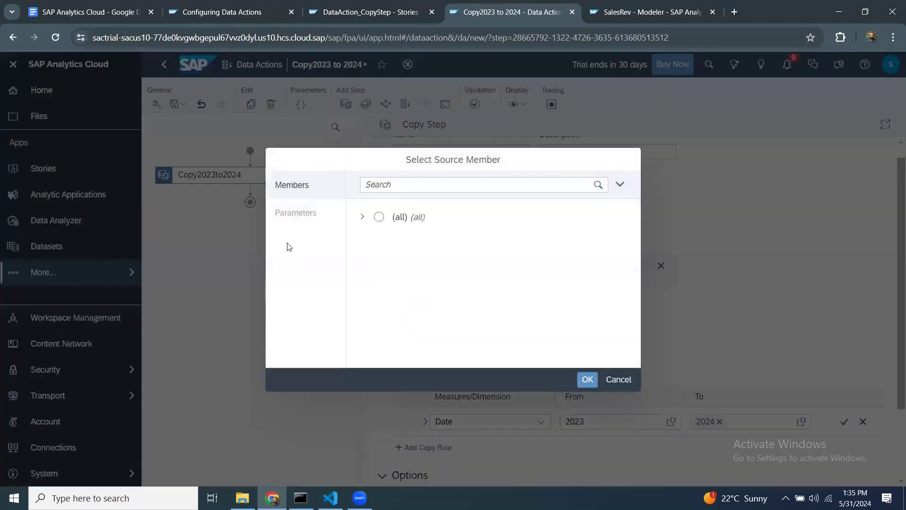
left_click(619, 380)
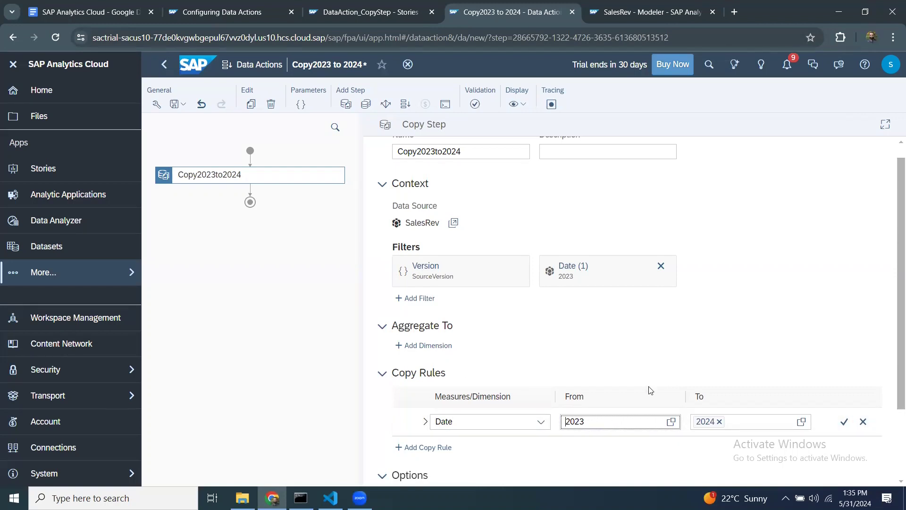
Save the data action as "Copy2023 to 2024" in My Files / Public / SalesPlan / Data Actions
scroll(656, 416, "down", 1)
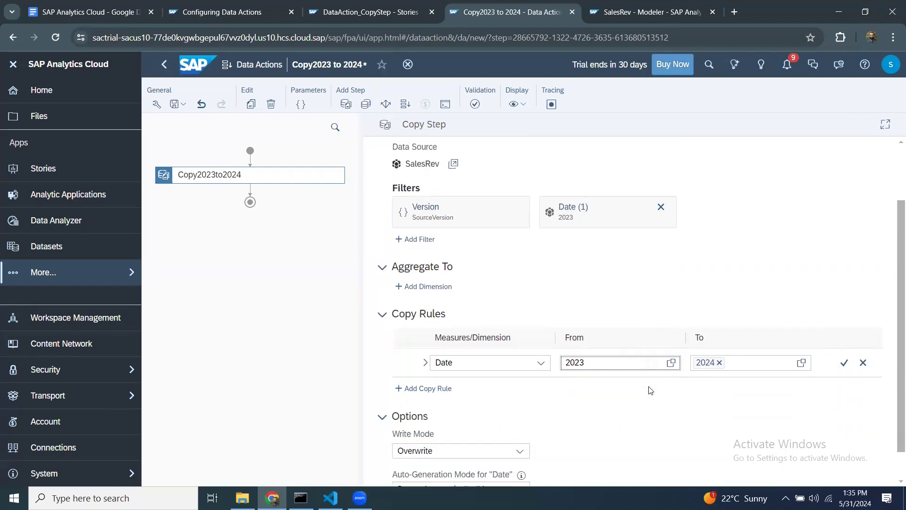
left_click(177, 105)
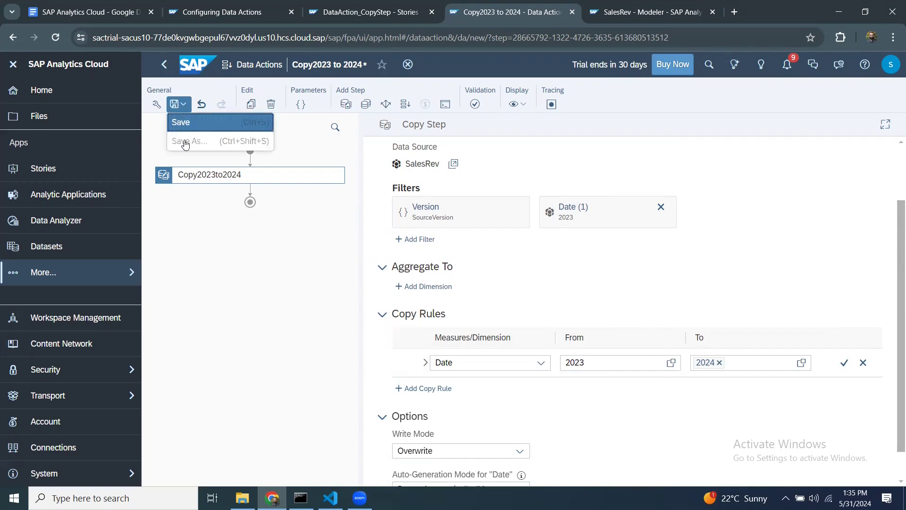
left_click(182, 123)
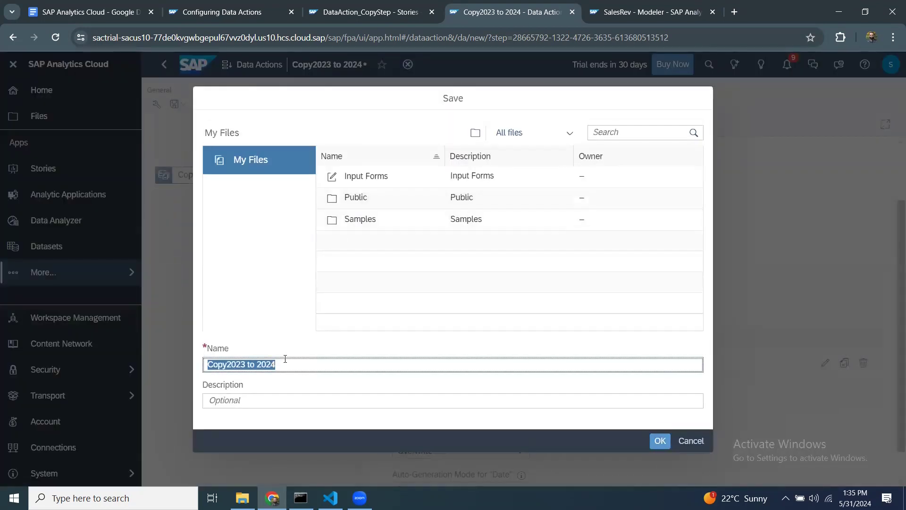
double_click(355, 197)
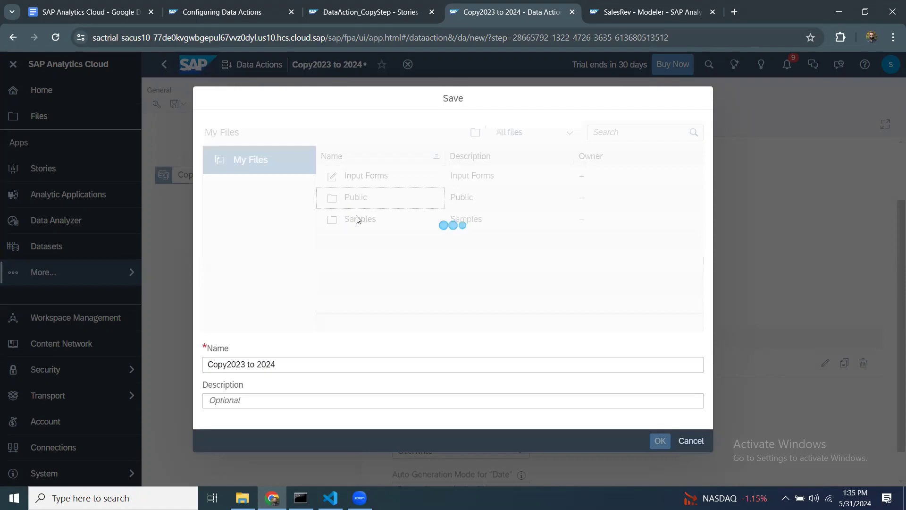
double_click(367, 240)
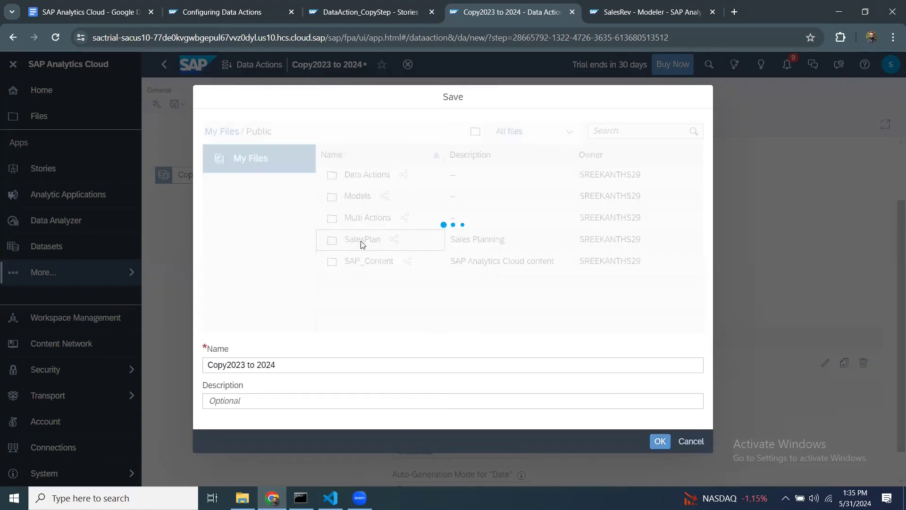
double_click(350, 178)
left_click(660, 445)
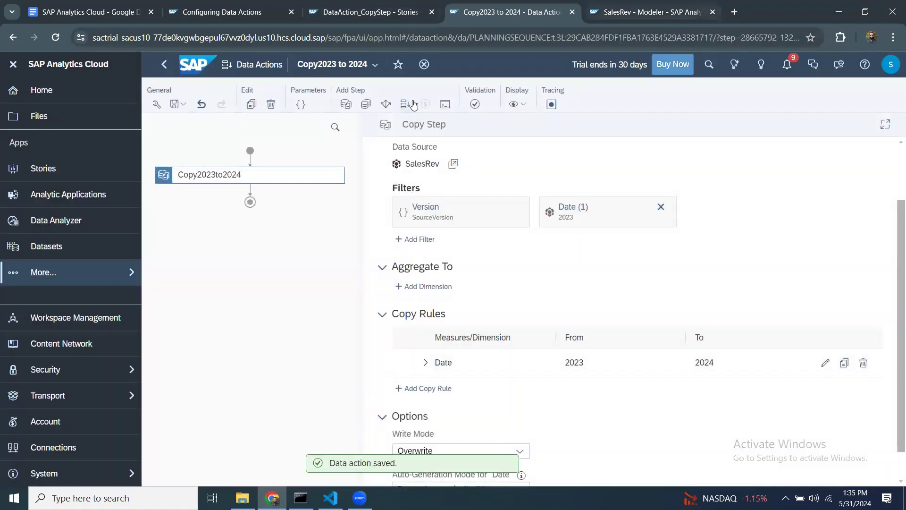
In the DataAction_CopyStep story, shift the "copying 2023 data" trigger left below the table and insert a new data action trigger
left_click(345, 18)
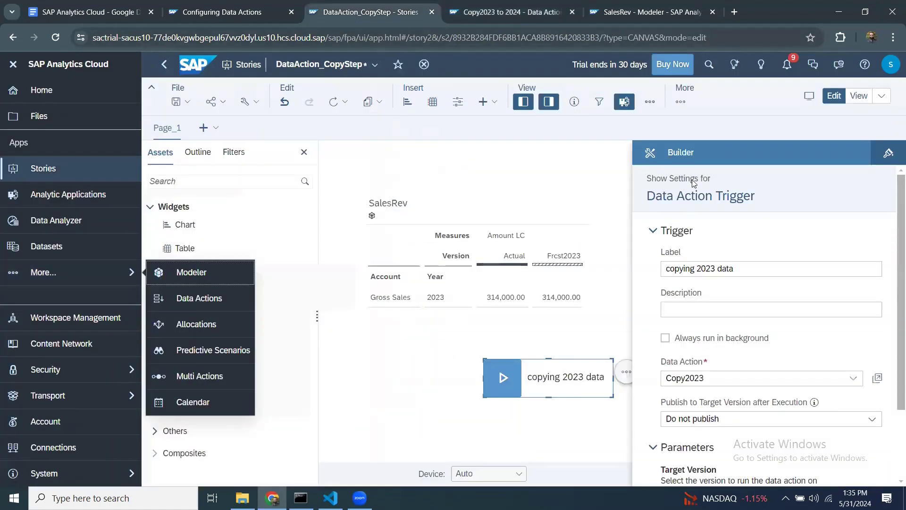
left_click_drag(531, 361, 406, 358)
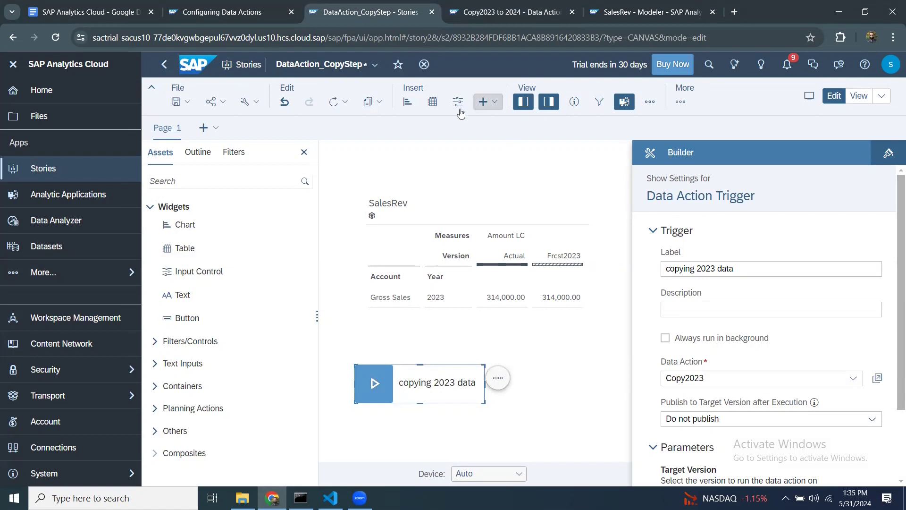
left_click(485, 102)
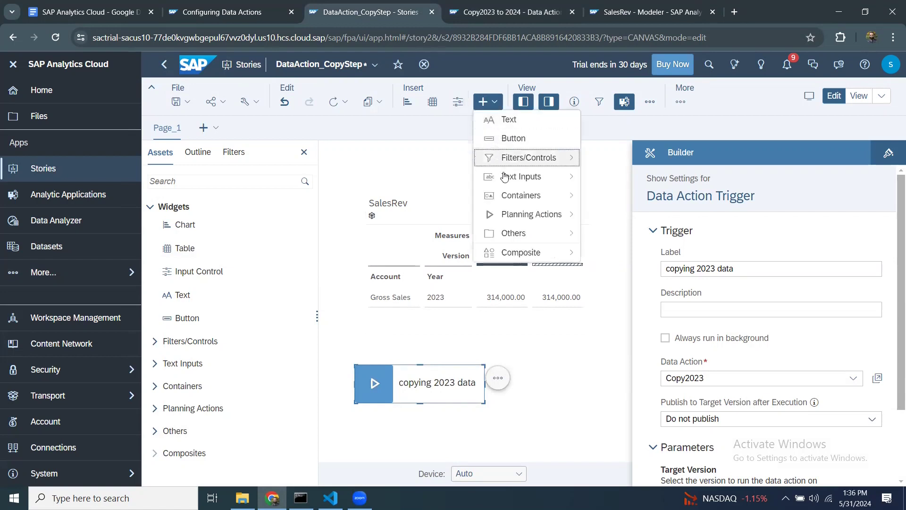
mouse_move(516, 216)
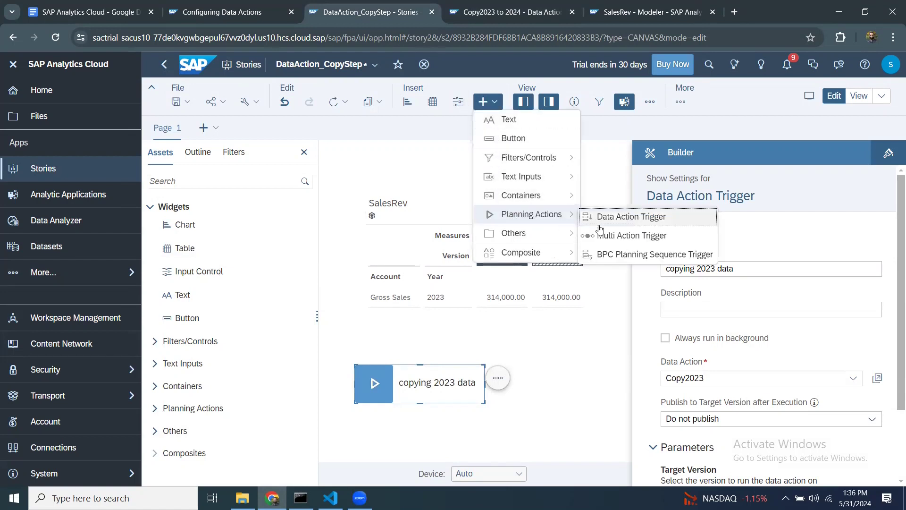
left_click(632, 216)
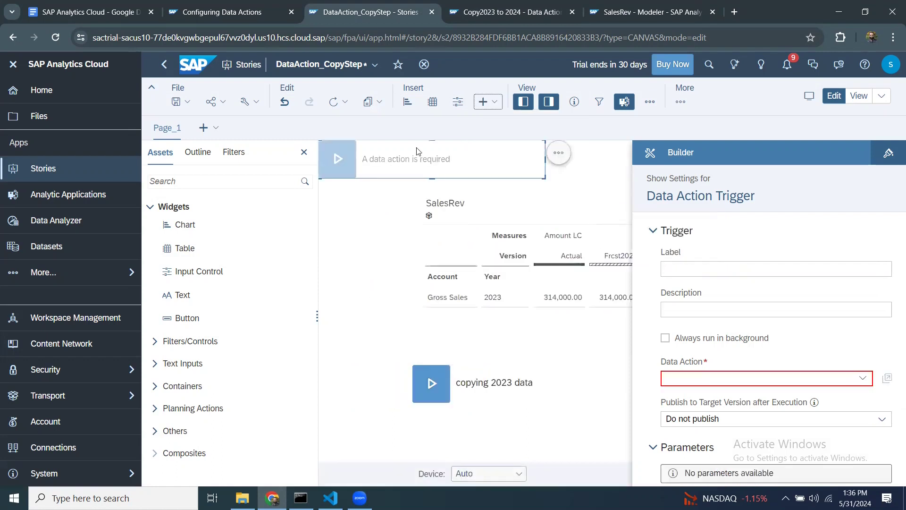
Place the new data action trigger to the right of the "copying 2023 data" trigger and make it narrower
left_click_drag(417, 151, 537, 362)
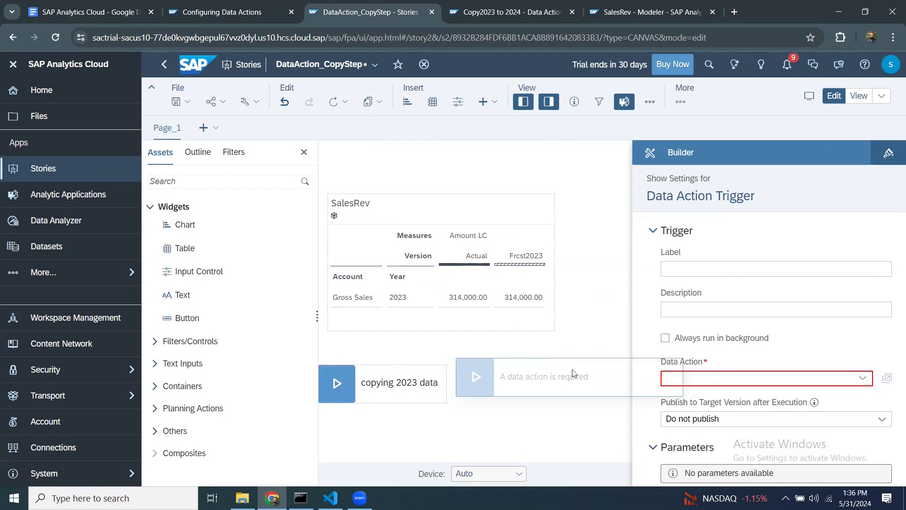
left_click_drag(624, 374, 544, 374)
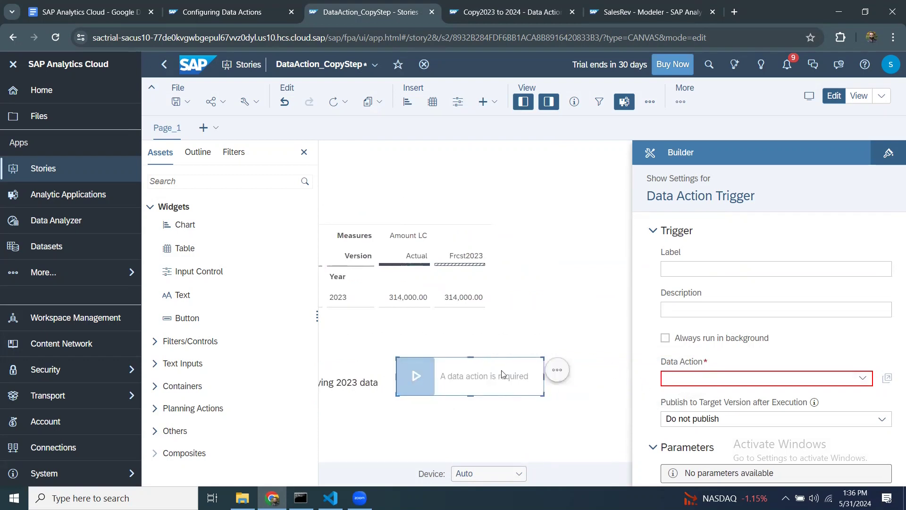
left_click(557, 369)
left_click(607, 365)
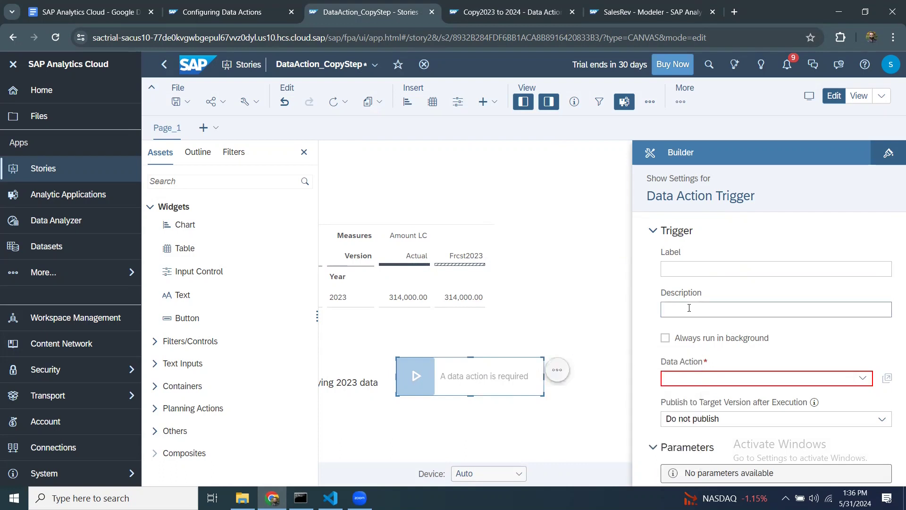
Assign the "Copy2023 to 2024" data action to the new trigger and label it Copy2023to2024
left_click(863, 378)
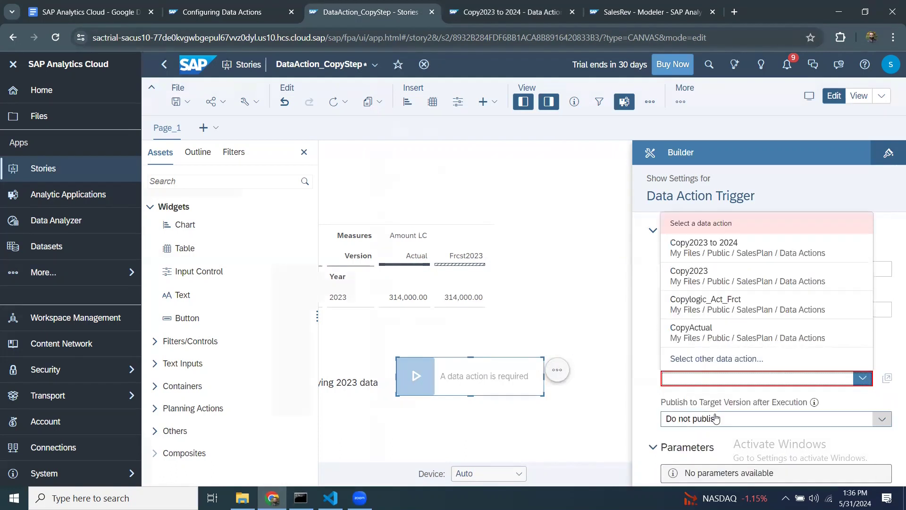
left_click(690, 248)
left_click(679, 268)
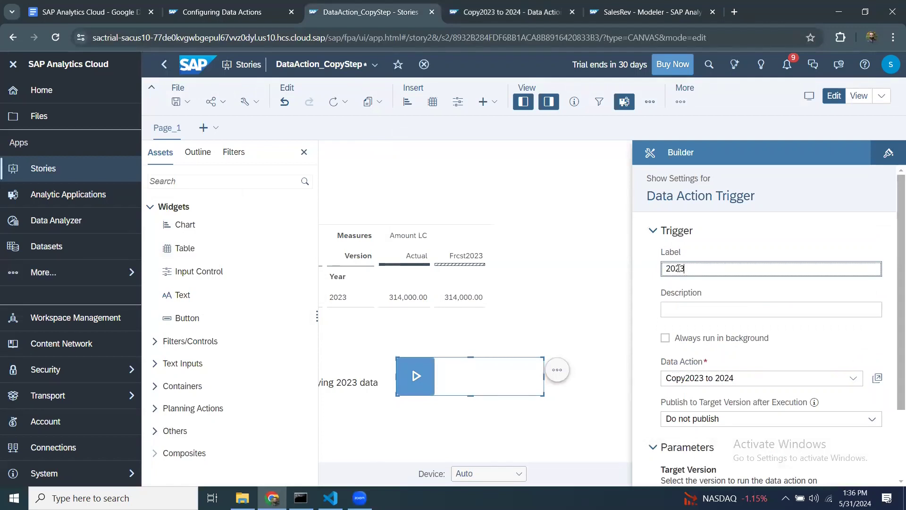
type("Copy")
scroll(894, 375, "down", 2)
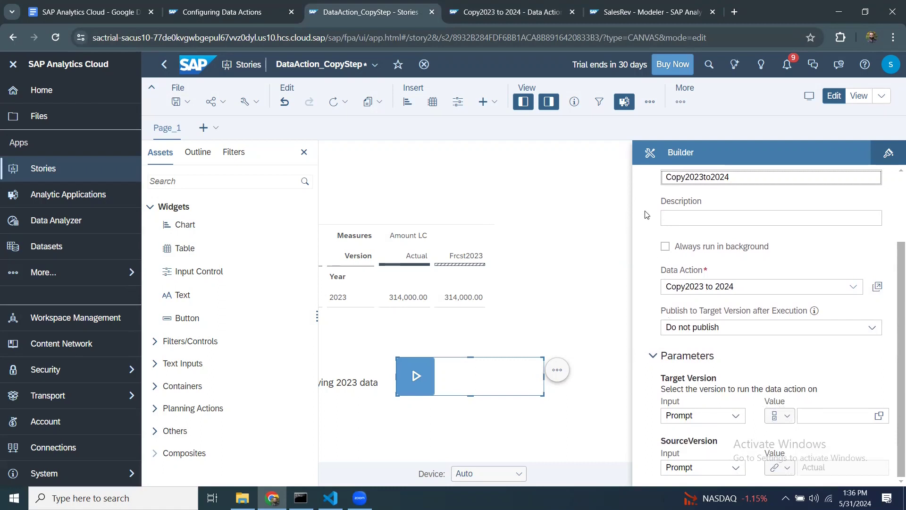
scroll(894, 263, "up", 2)
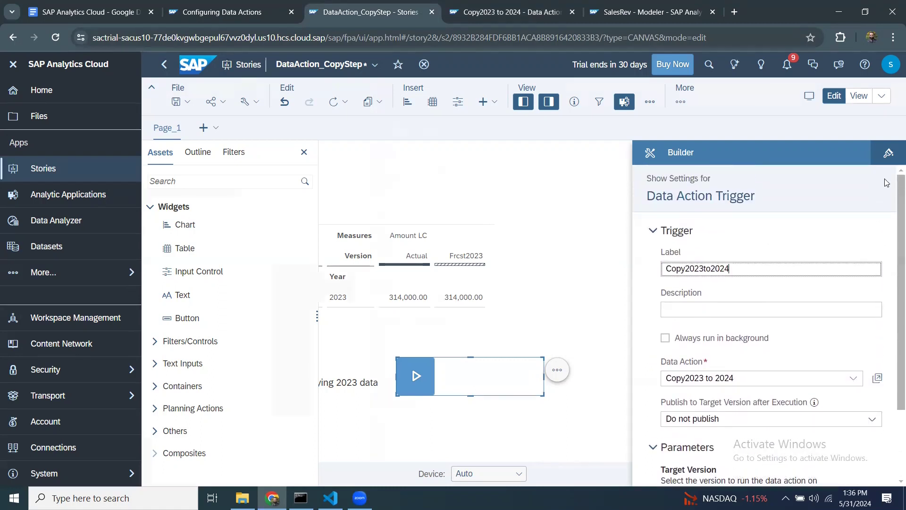
Align the Copy2023to2024 trigger with the "copying 2023 data" trigger, make it narrower, and save the story
left_click(549, 101)
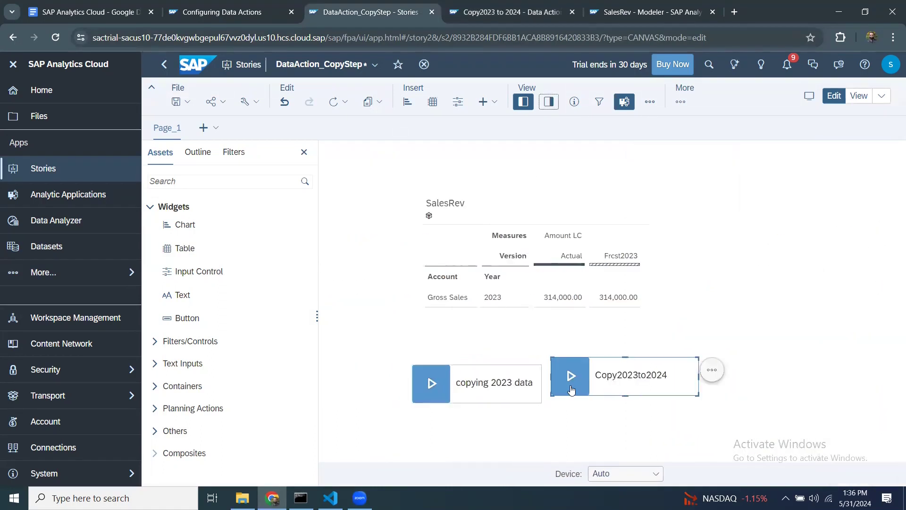
left_click_drag(616, 368, 630, 375)
left_click_drag(711, 383, 683, 383)
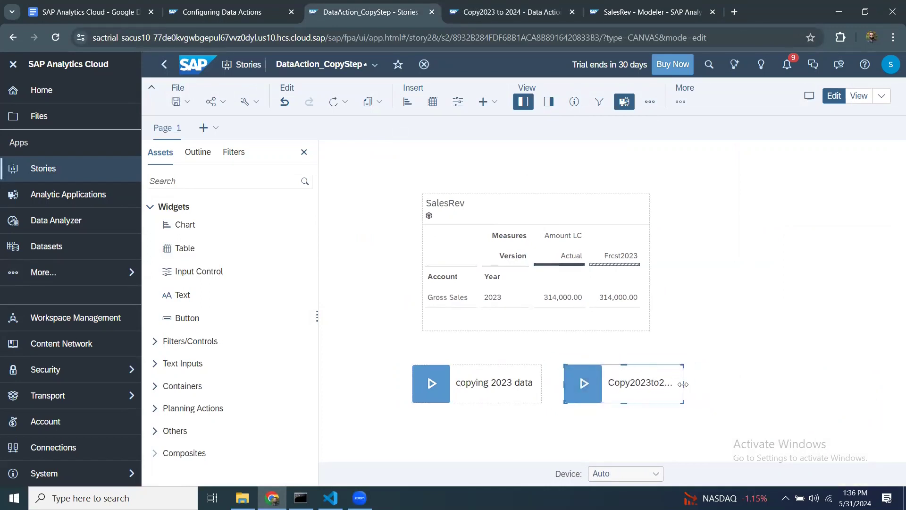
left_click(178, 103)
left_click(191, 120)
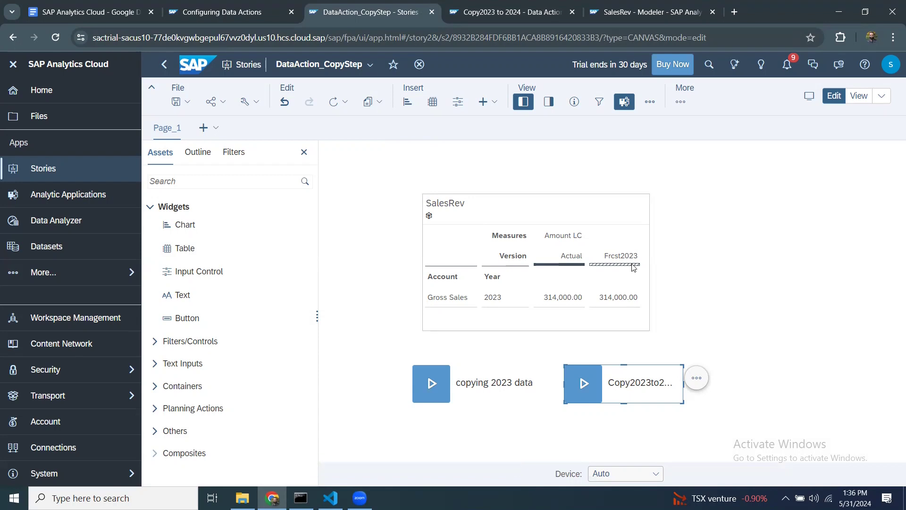
Create a blank public version named Frcst2024 with category Forecast for the SalesRev table through Version Management
left_click(681, 101)
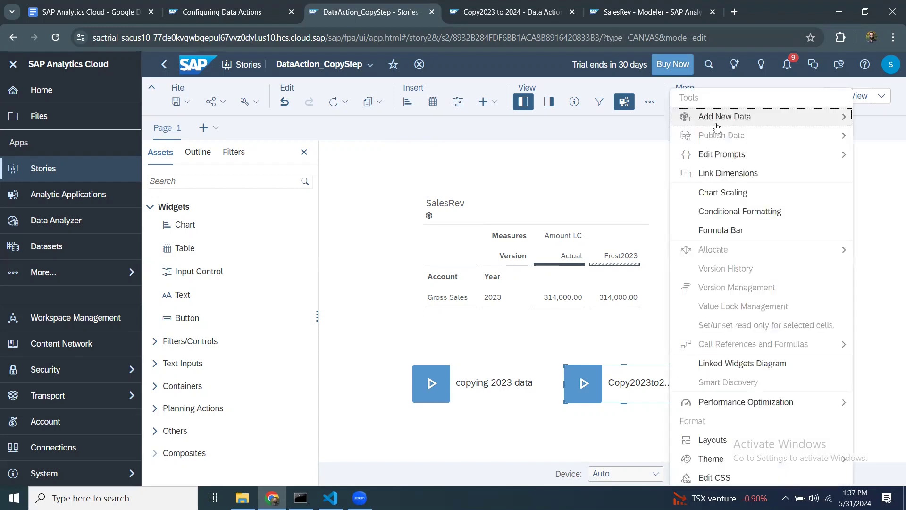
left_click(586, 282)
left_click(681, 102)
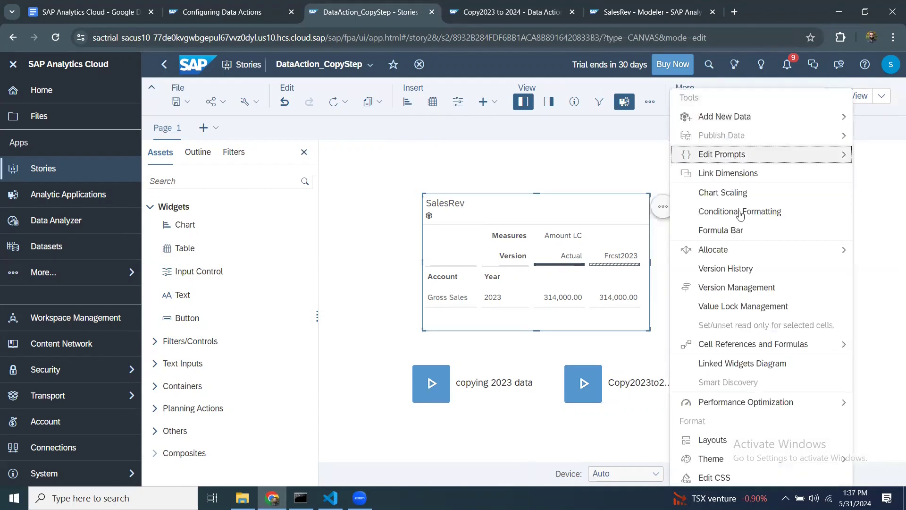
left_click(739, 288)
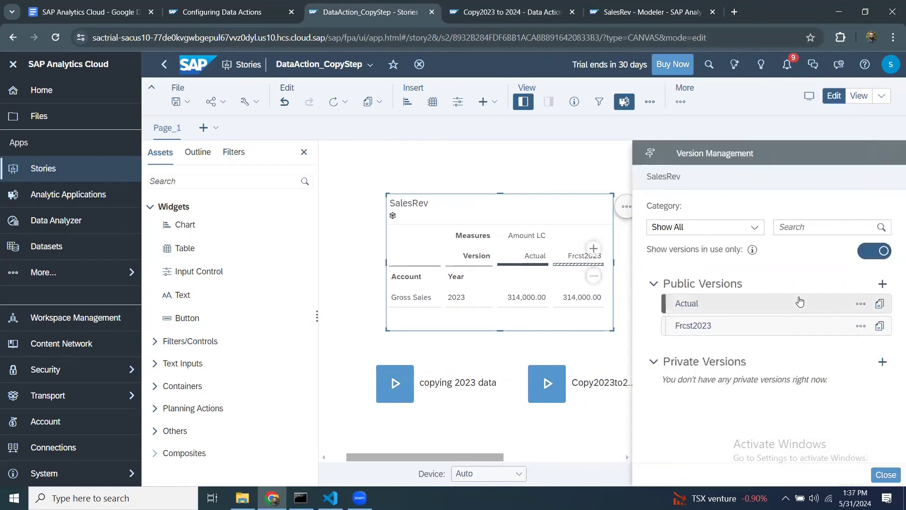
left_click(882, 283)
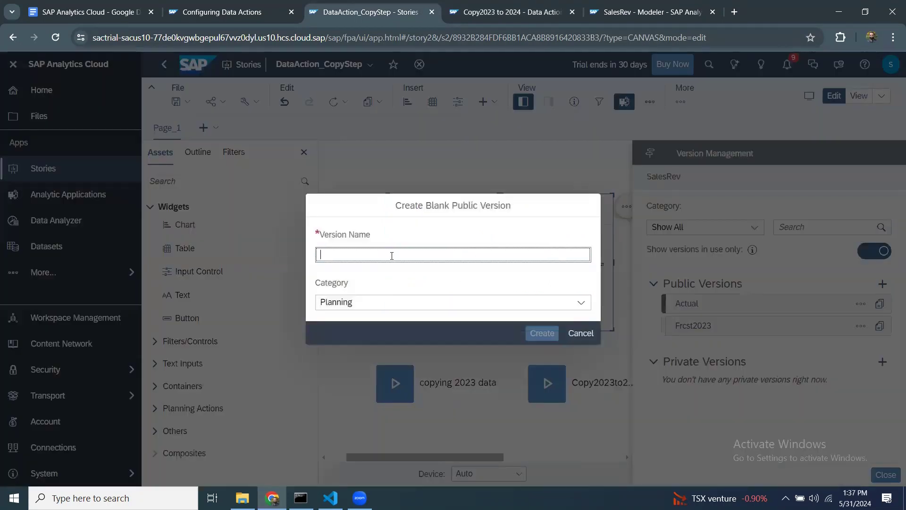
type("Frcst2023")
key("BackSpace")
type("4")
key("Tab")
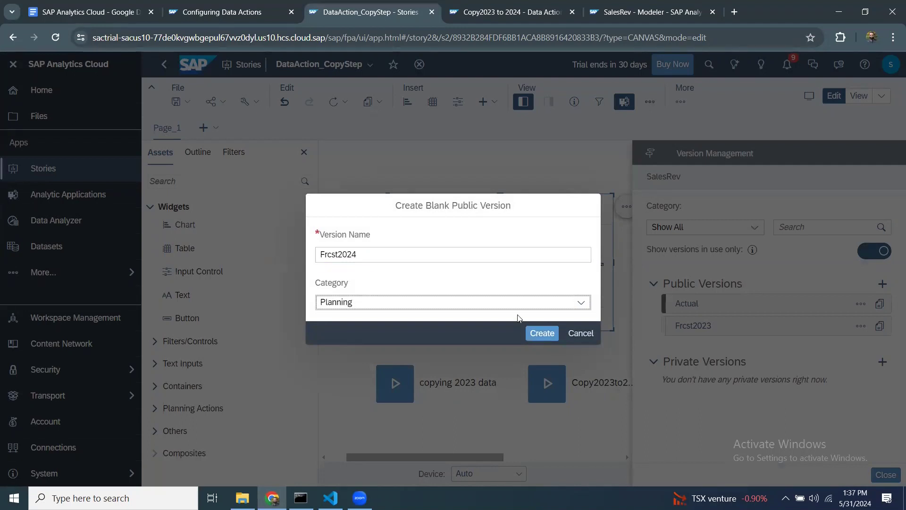
left_click(580, 303)
left_click(366, 357)
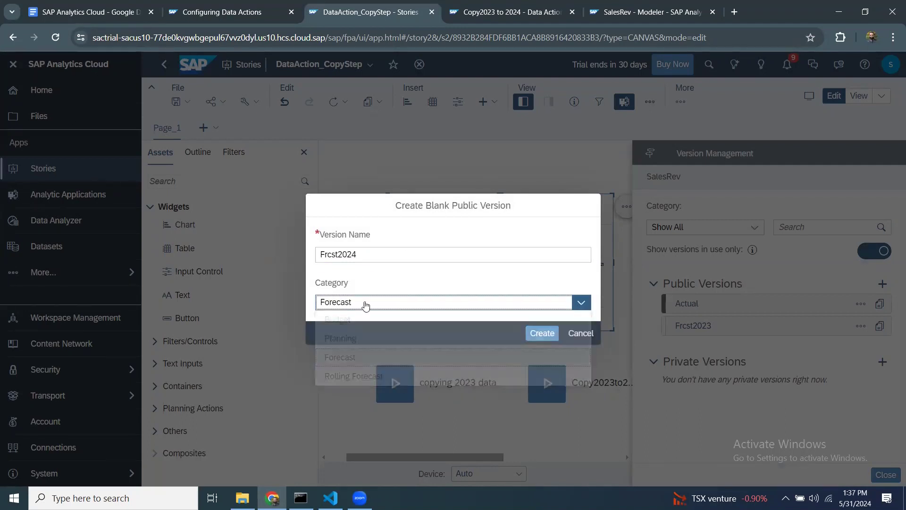
left_click(538, 332)
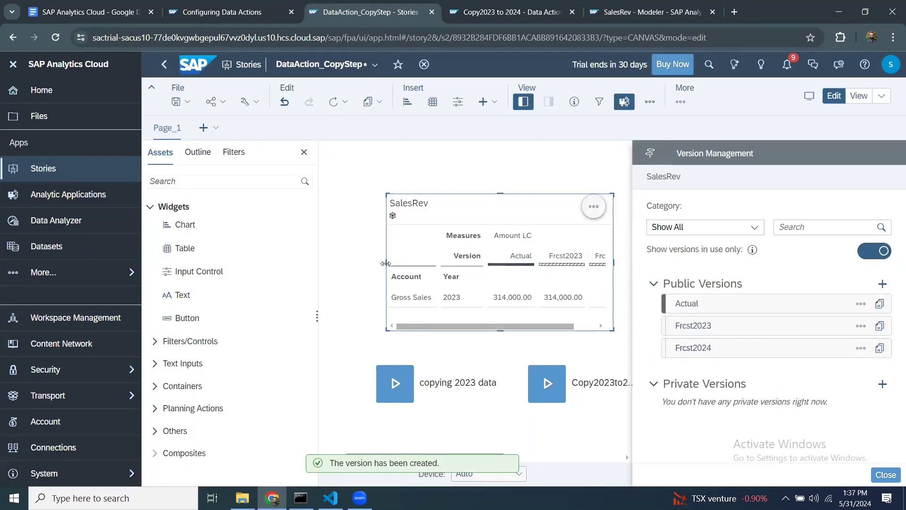
Widen the SalesRev table to fit the Frcst2024 column, shift both triggers left beneath it, and widen Copy2023to2024 to fit its label
left_click_drag(385, 266, 343, 265)
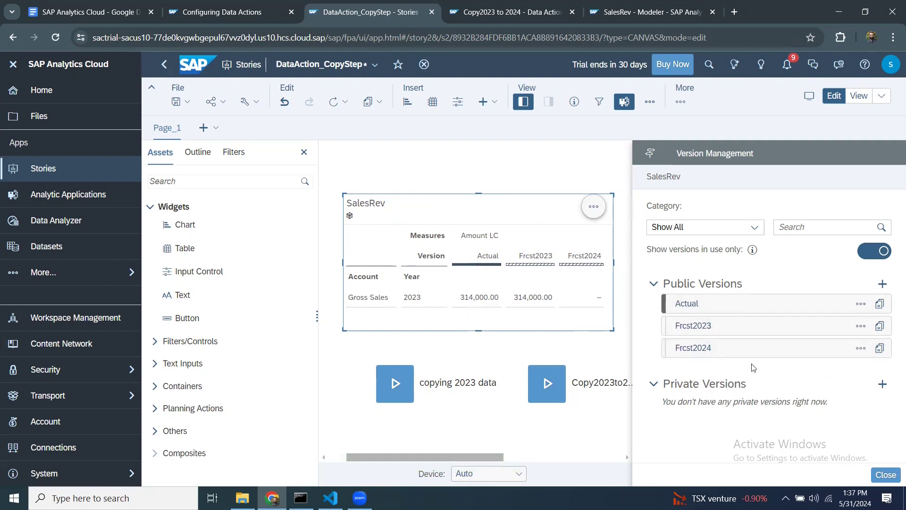
left_click(886, 475)
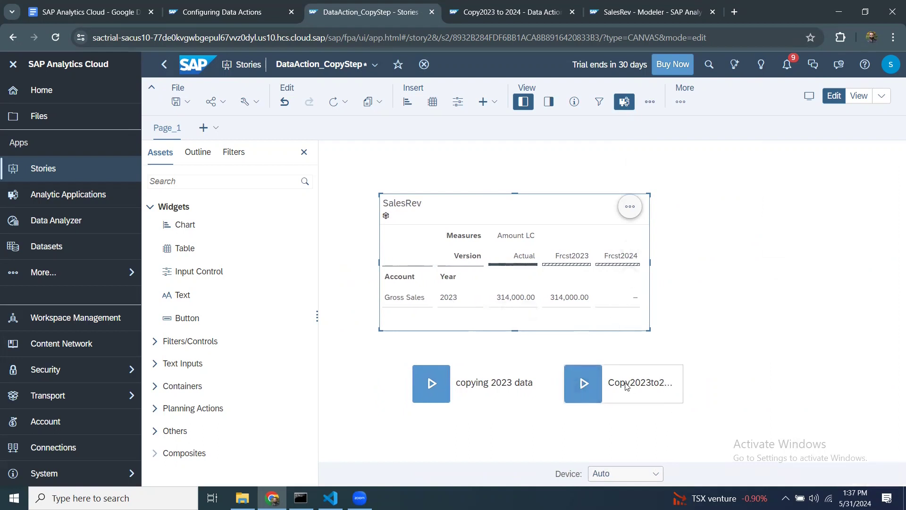
left_click_drag(490, 372, 456, 372)
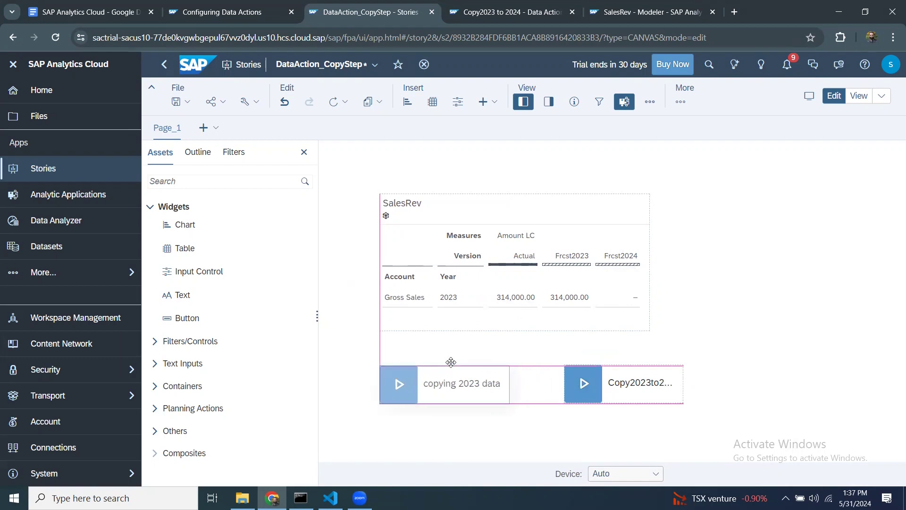
left_click_drag(626, 368, 594, 367)
left_click_drag(648, 383, 665, 384)
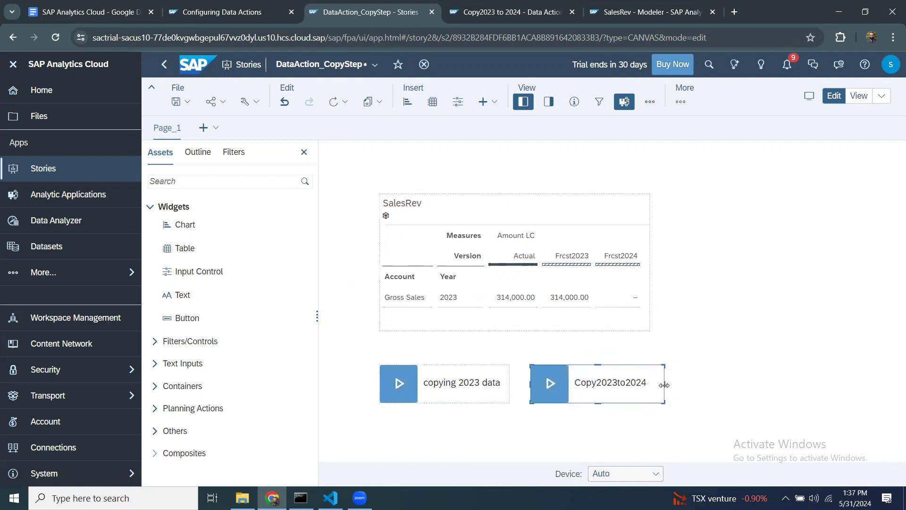
left_click(601, 424)
Run the Copy2023to2024 data action with Frcst2024 as target version and Actual as source version
left_click(553, 386)
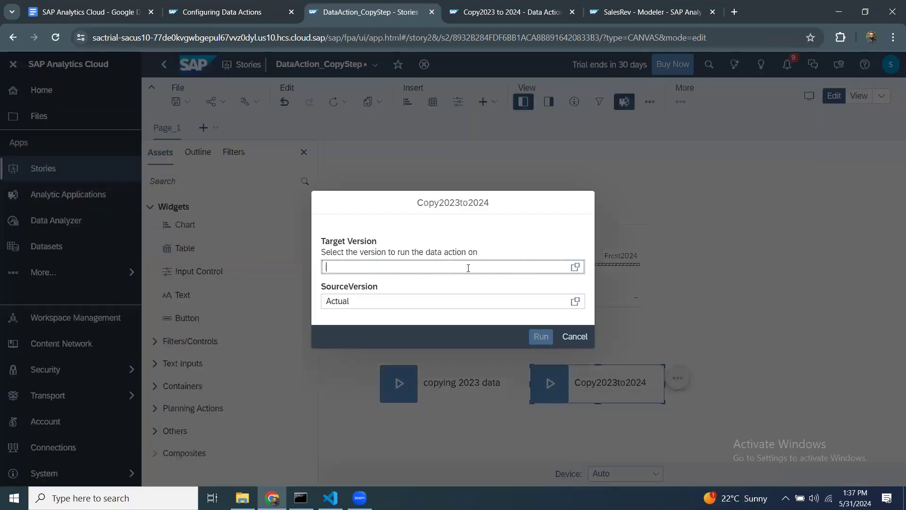
left_click(575, 267)
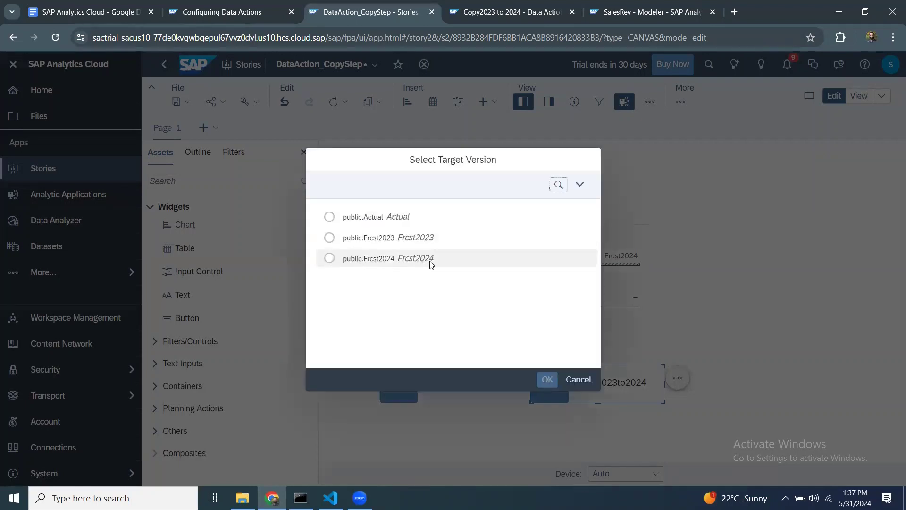
left_click(330, 258)
left_click(547, 380)
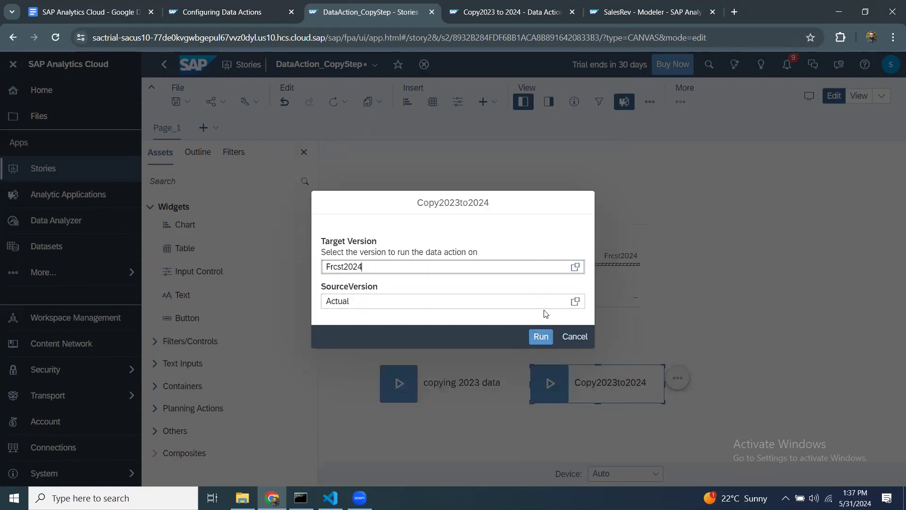
left_click_drag(554, 208, 662, 283)
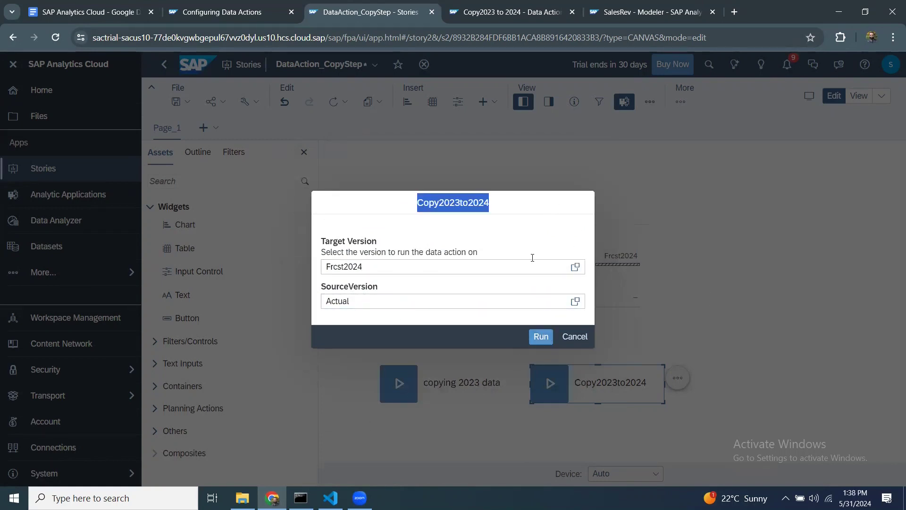
left_click(541, 336)
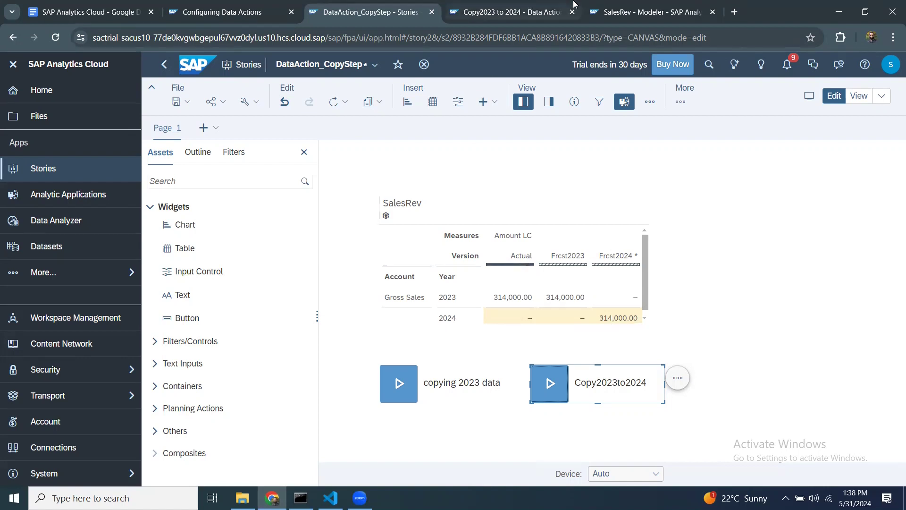
Refresh the data foundation of the SalesRev model and display the Frcst2024 version to check the copied records
left_click(629, 15)
left_click(792, 322)
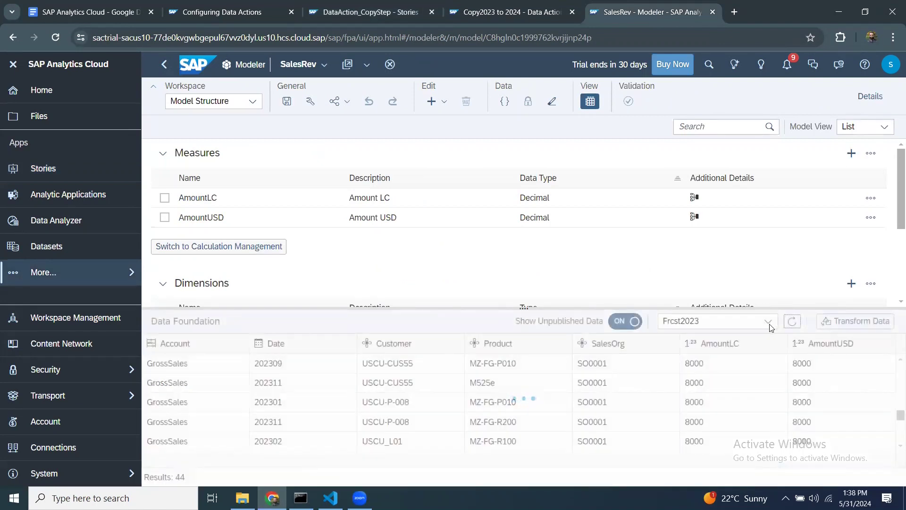
left_click(769, 321)
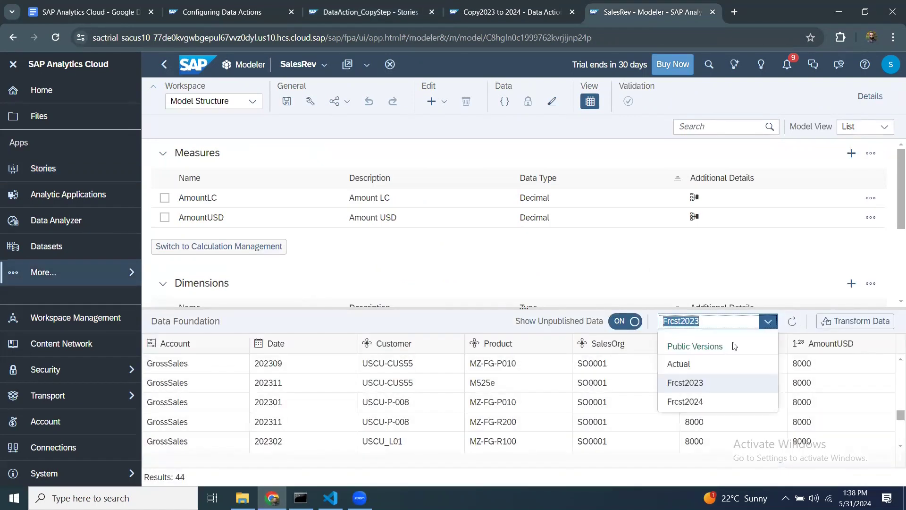
left_click(697, 401)
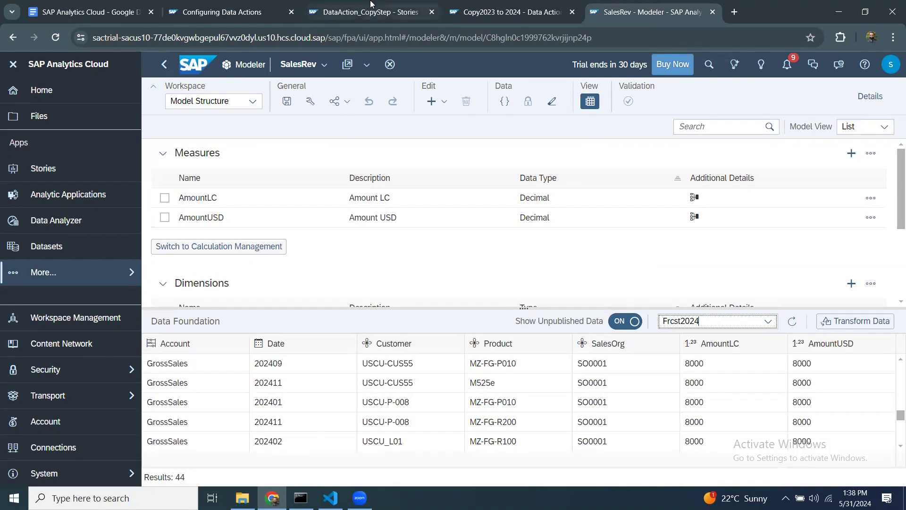
left_click(347, 15)
left_click(235, 12)
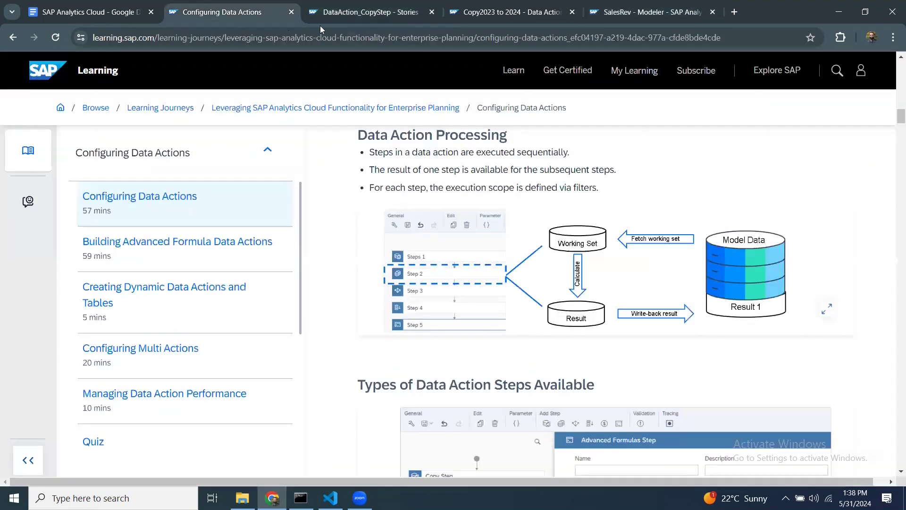
left_click(349, 13)
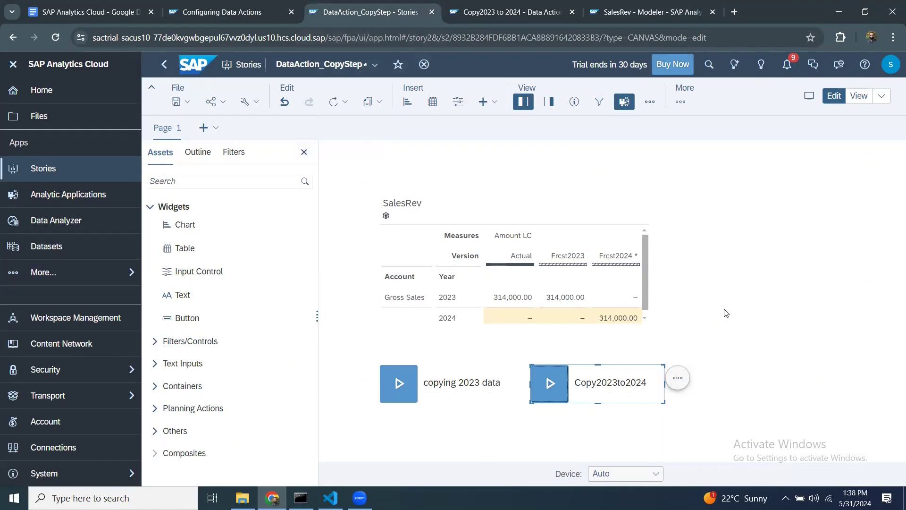
key("ctrl+5")
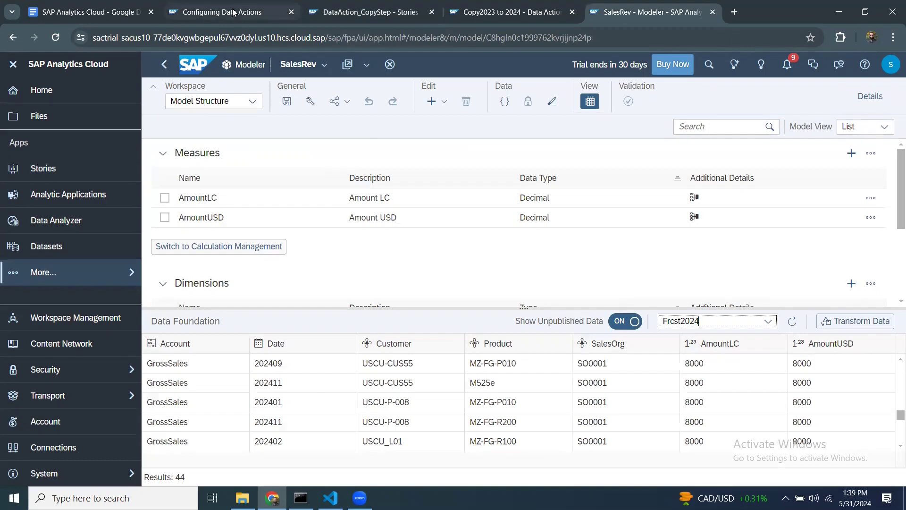
mouse_move(233, 12)
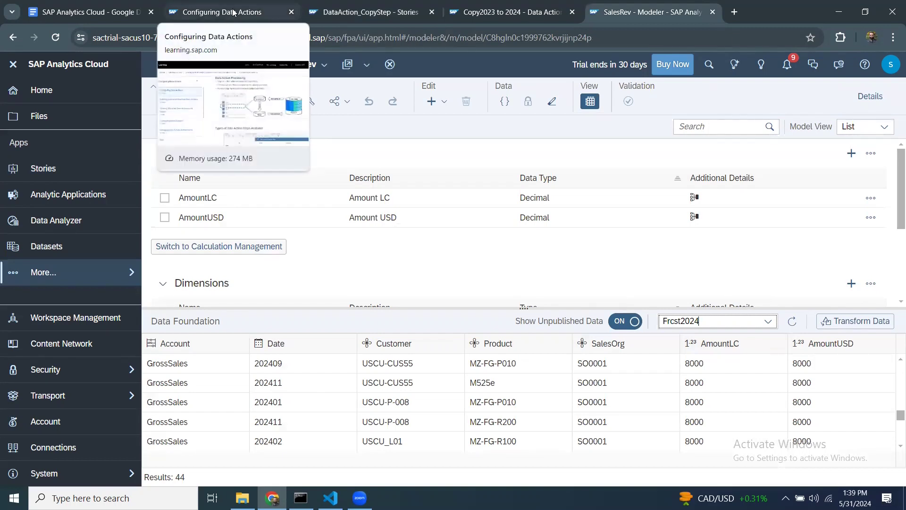
left_click(402, 13)
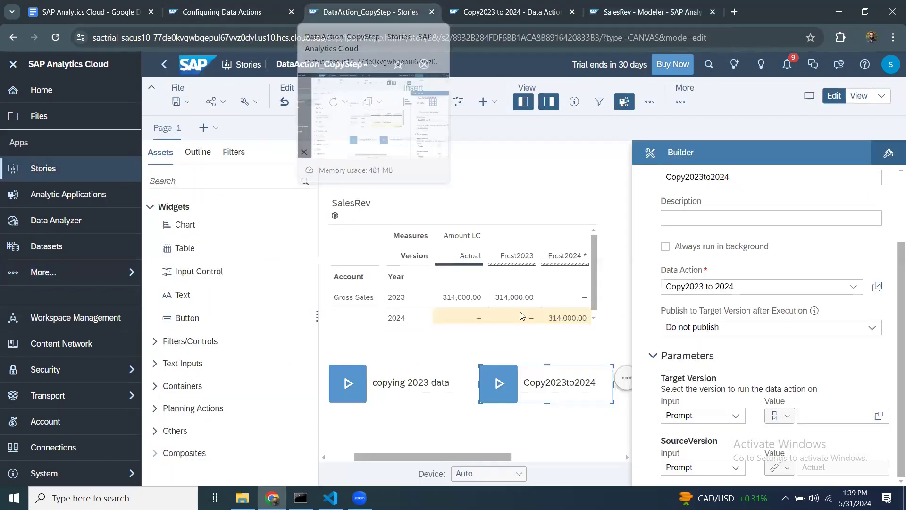
Expand the Date copy rule in the "Copy2023 to 2024" data action and review its month-by-month mapping
left_click(486, 13)
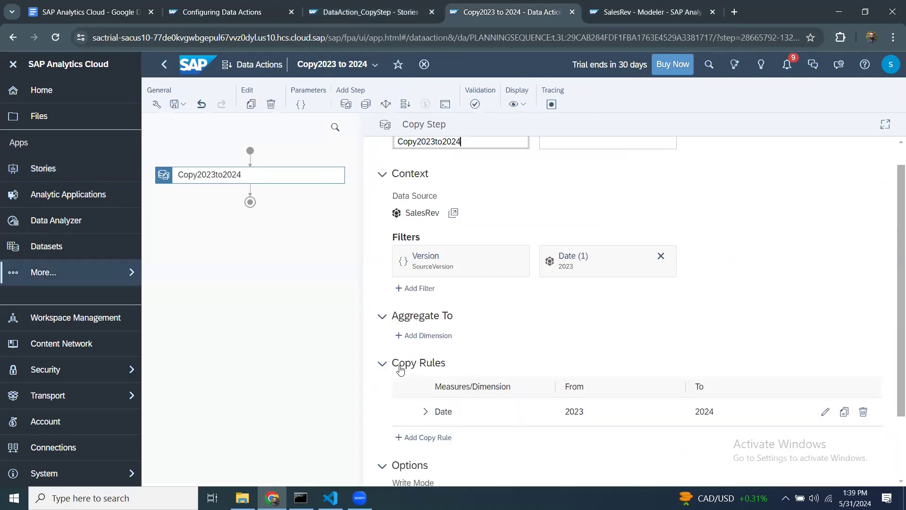
left_click(427, 411)
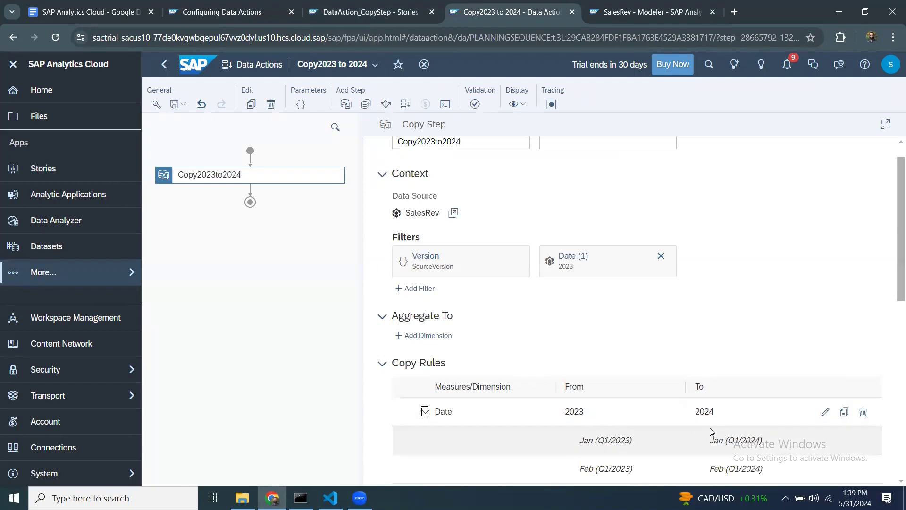
scroll(606, 433, "down", 5)
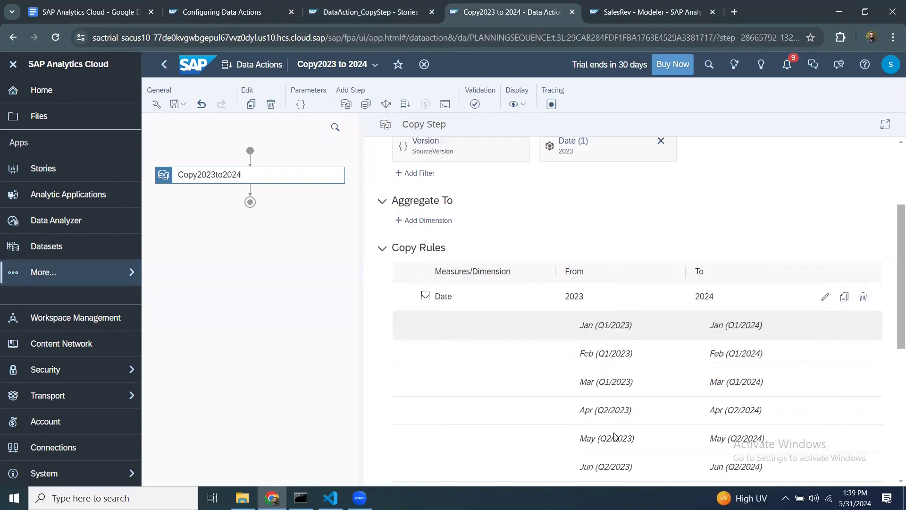
scroll(633, 262, "down", 3)
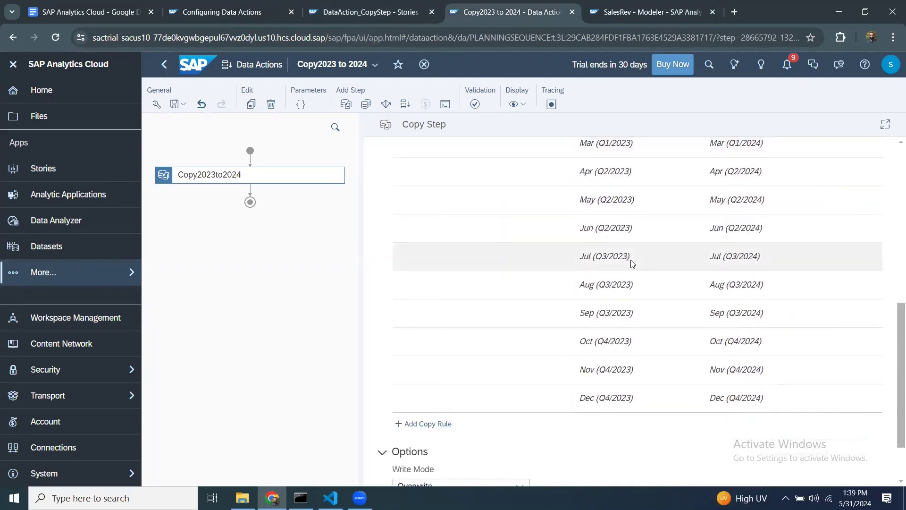
Review the remaining month mappings of the Date copy rule and collapse the rule
scroll(632, 262, "up", 3)
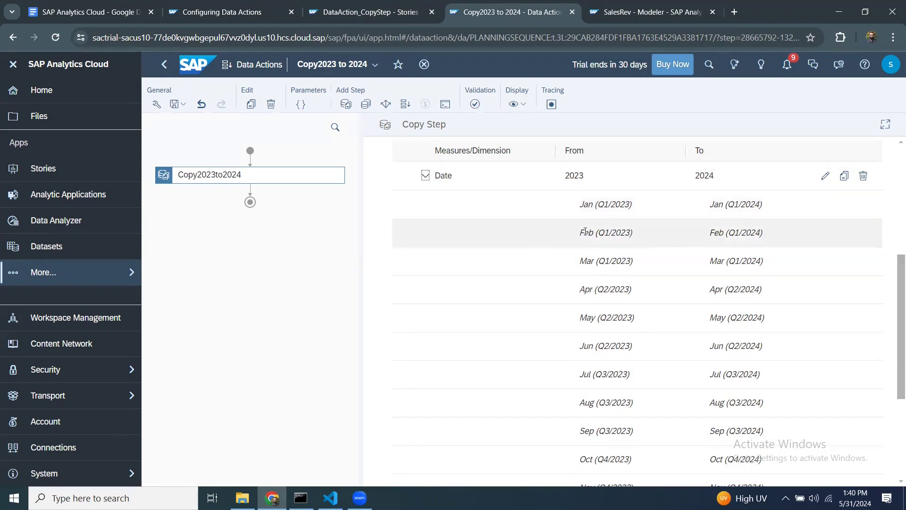
scroll(530, 228, "up", 5)
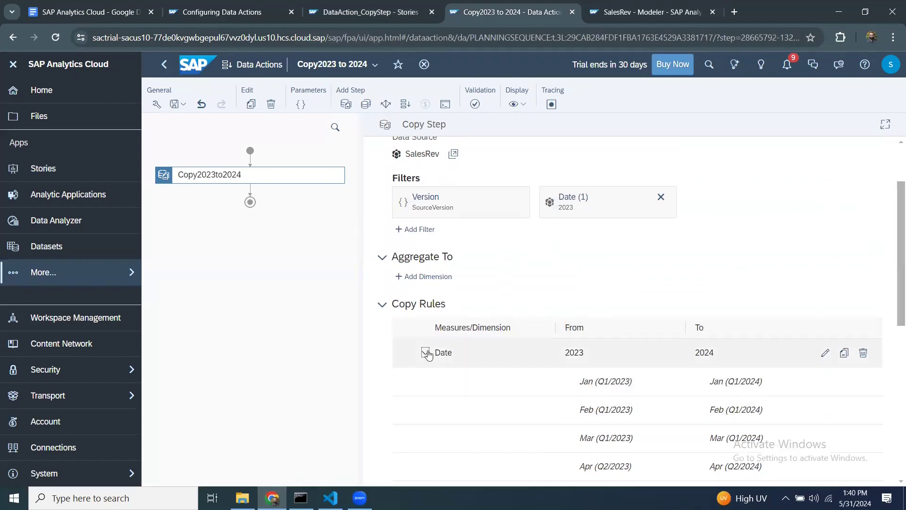
left_click(425, 352)
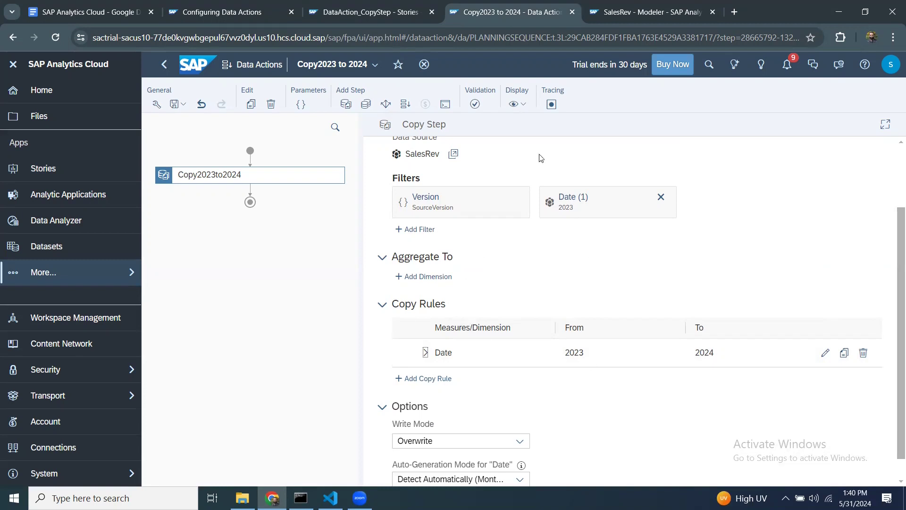
Switch to the DataAction_CopyStep story, hide the Builder, and revert all data changes in the SalesRev table
left_click(354, 16)
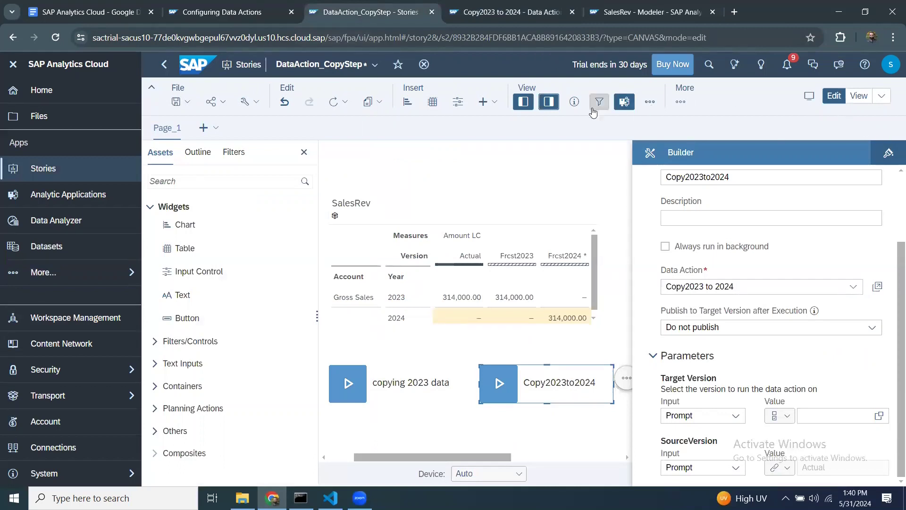
left_click(549, 102)
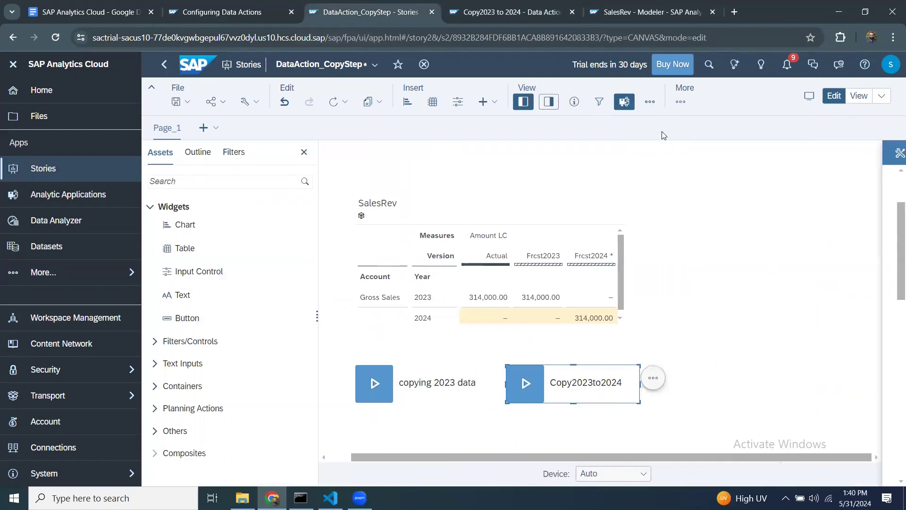
left_click(681, 102)
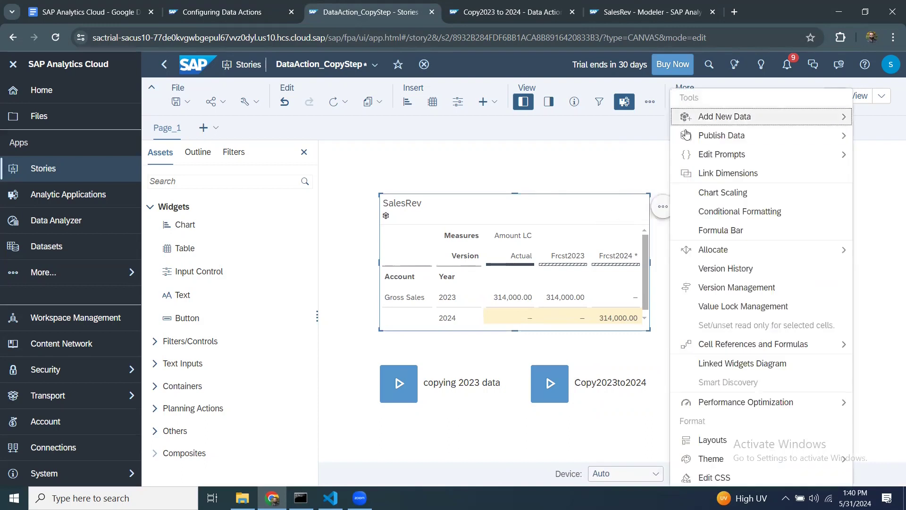
mouse_move(706, 136)
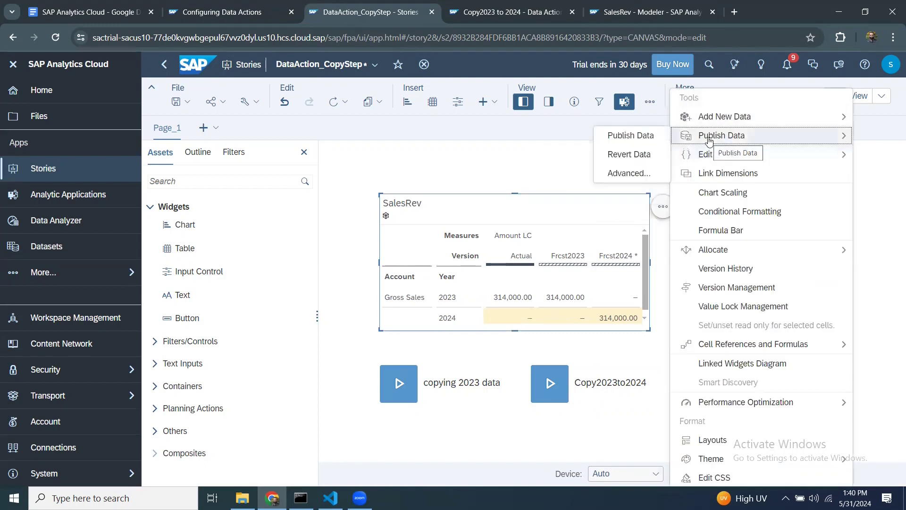
left_click(641, 156)
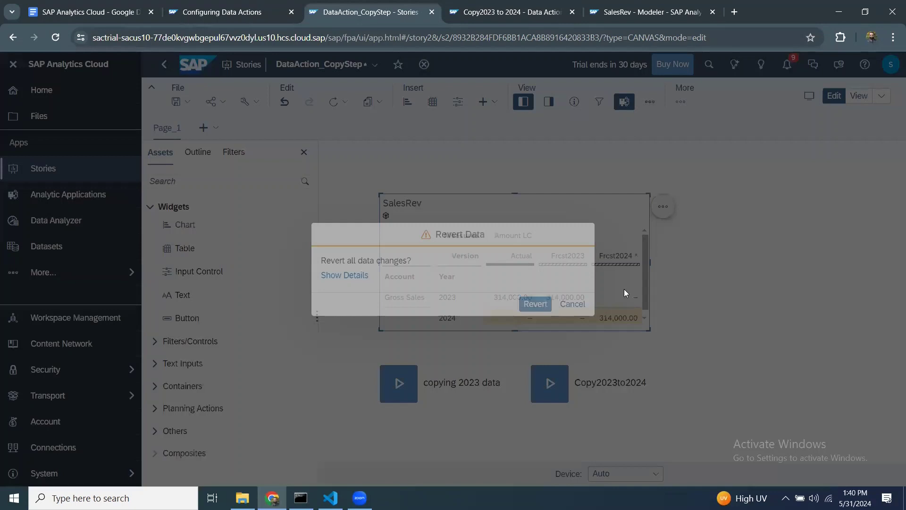
left_click(536, 304)
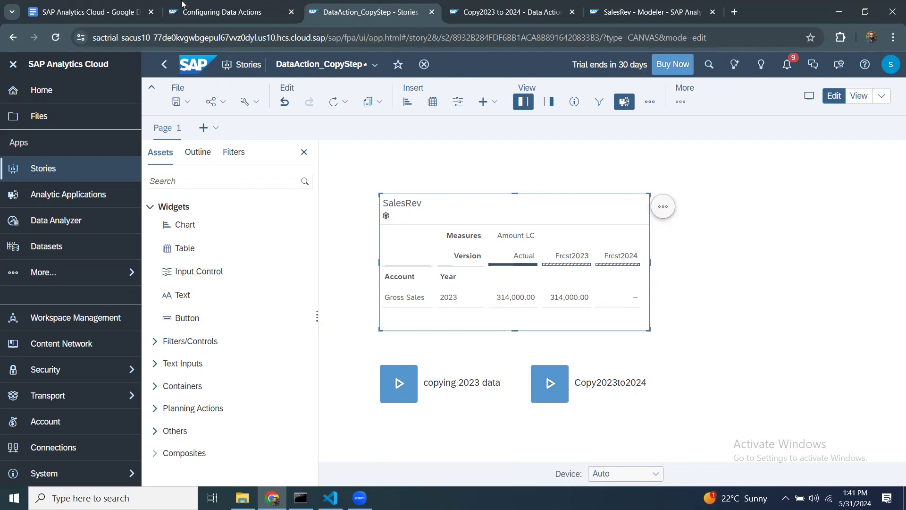
Create a Member/Measure parameter with ID Year for the Date dimension in the "Copy2023 to 2024" data action
left_click(471, 15)
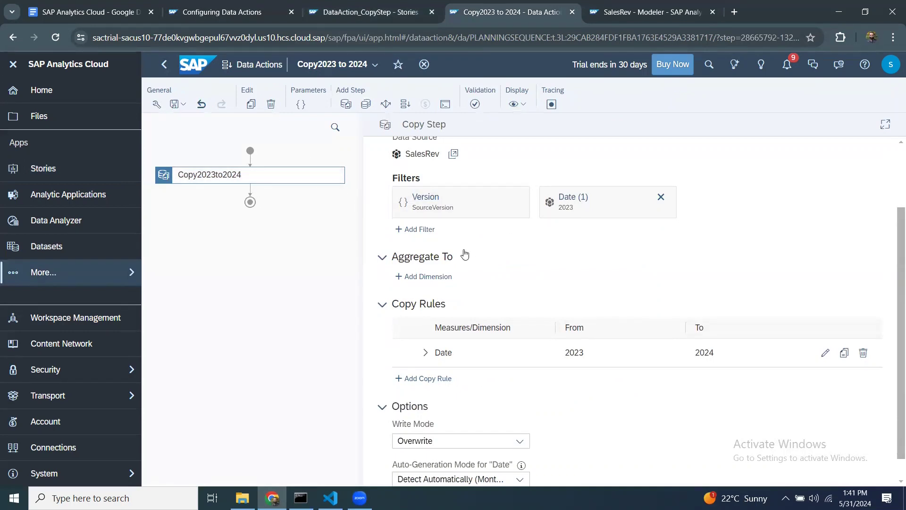
left_click(301, 104)
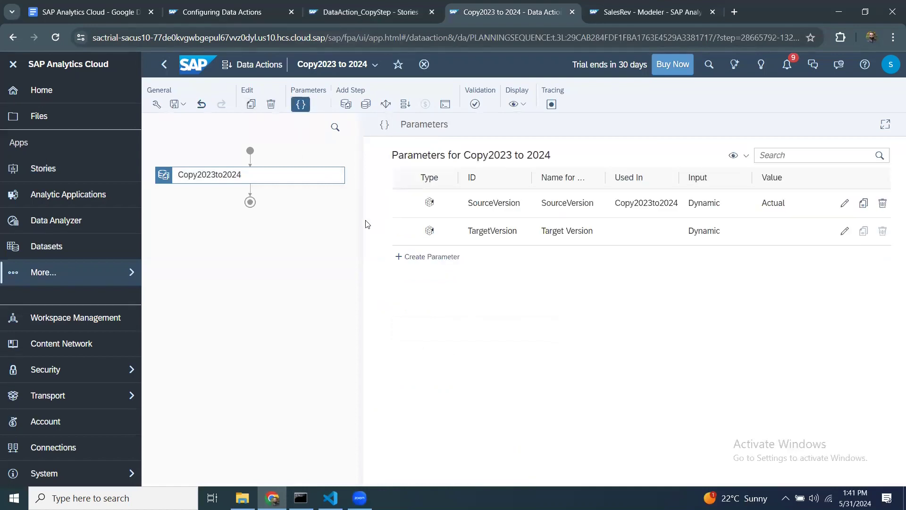
left_click(444, 257)
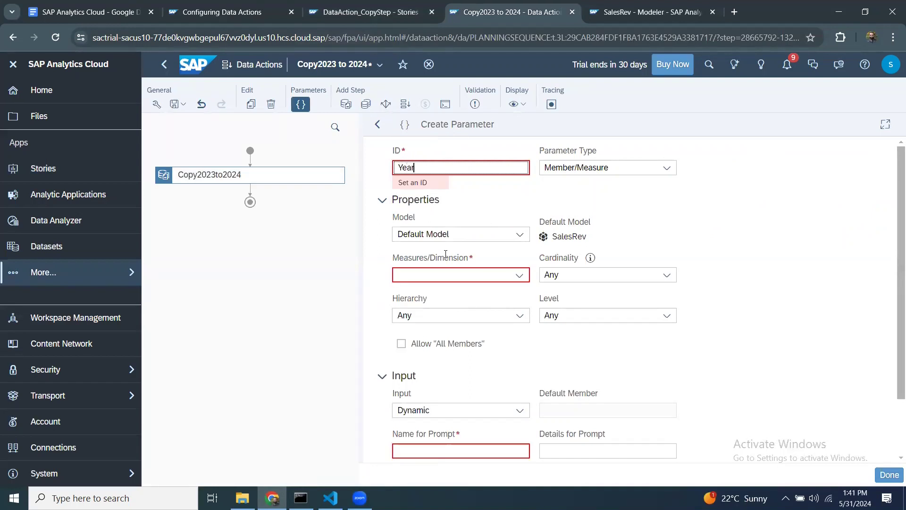
left_click(519, 275)
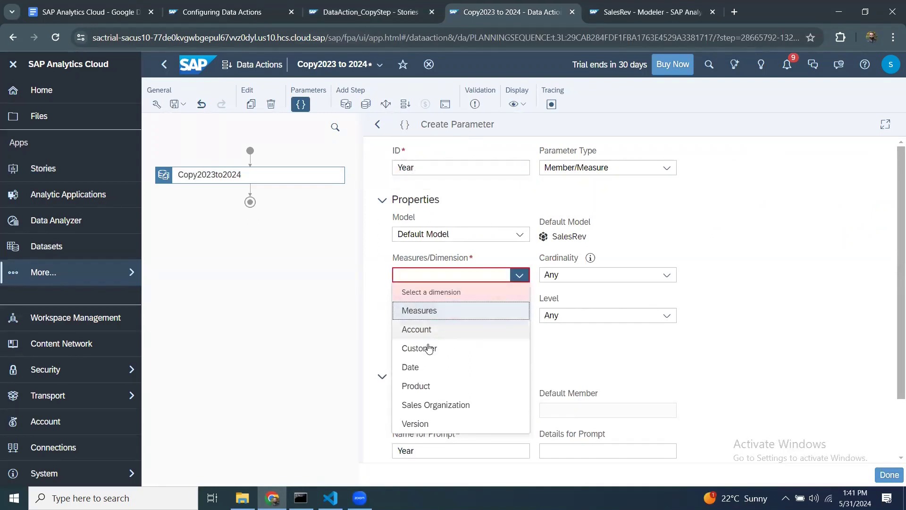
left_click(420, 371)
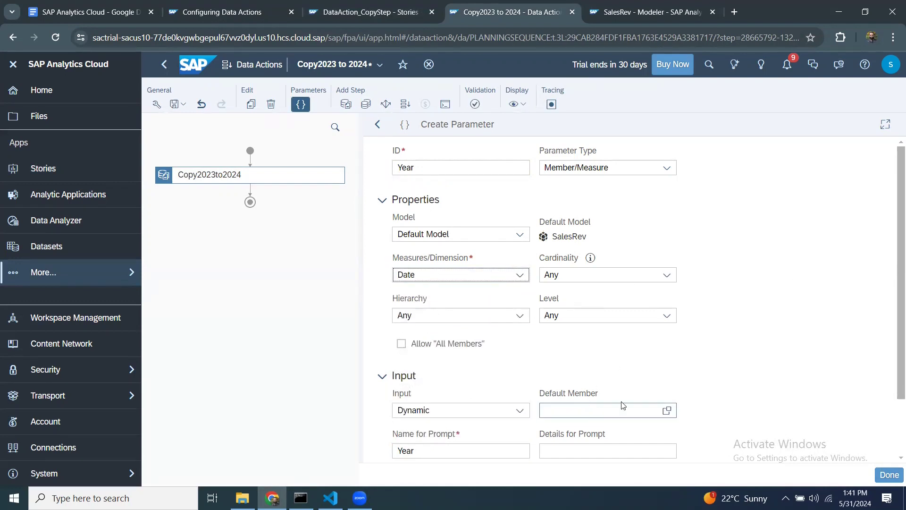
scroll(894, 347, "down", 3)
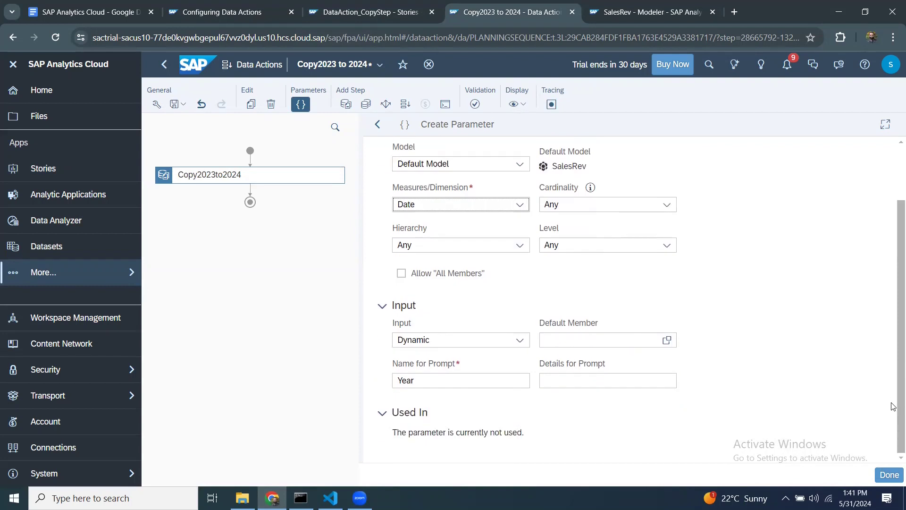
left_click(890, 474)
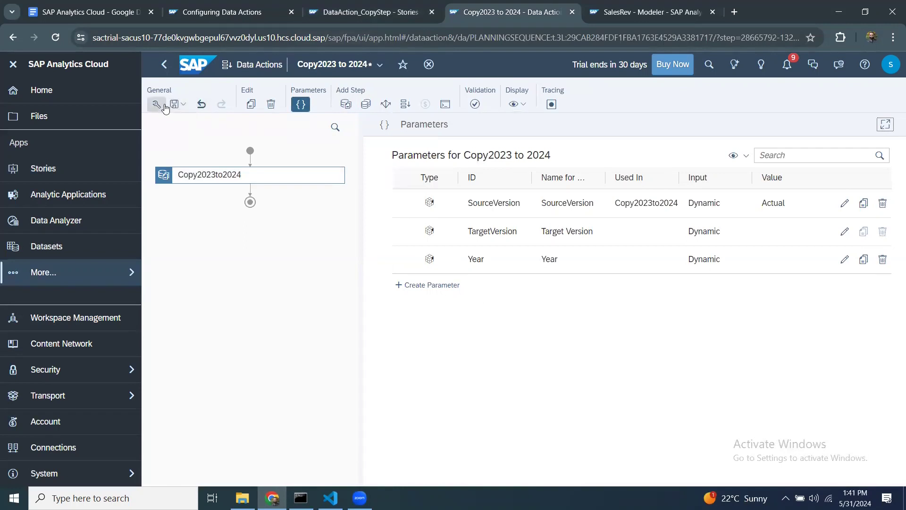
Set the target of the Copy2023to2024 step's Date copy rule to the Year parameter and save the data action
left_click(217, 181)
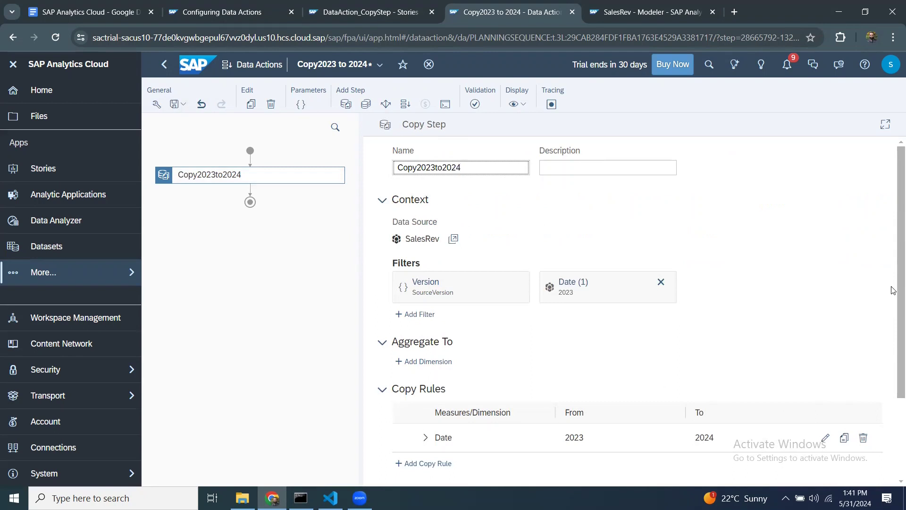
scroll(894, 295, "down", 2)
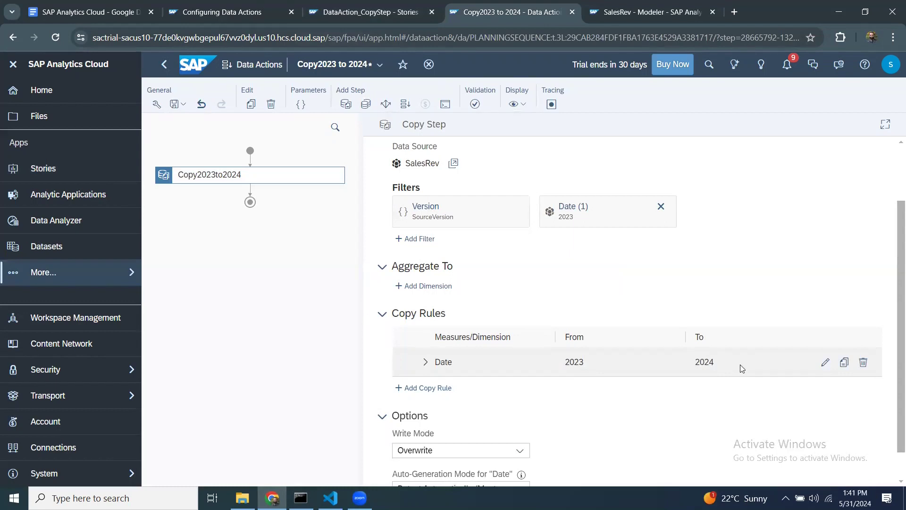
left_click(825, 362)
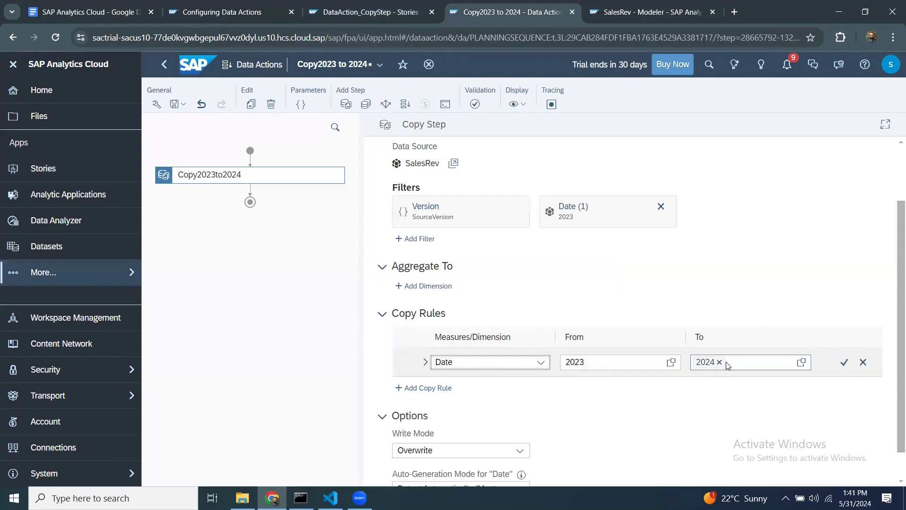
left_click(802, 362)
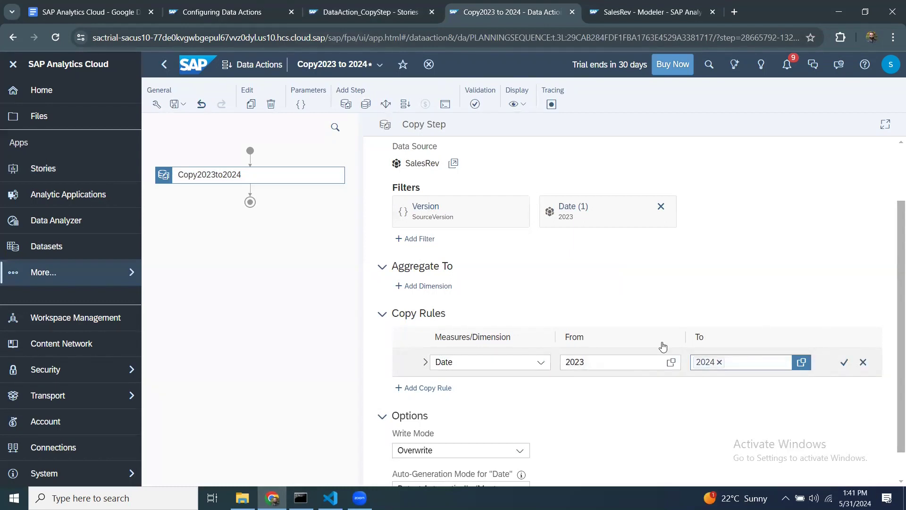
left_click(241, 221)
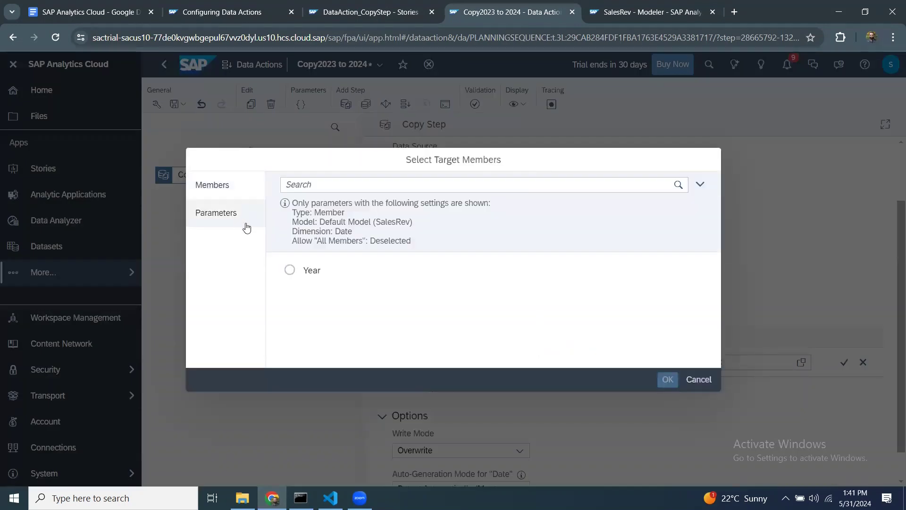
left_click(289, 269)
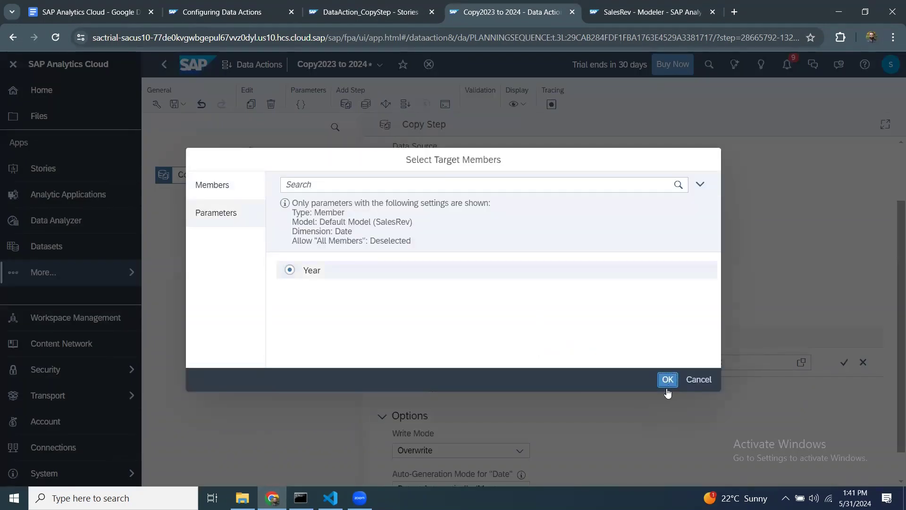
left_click(667, 380)
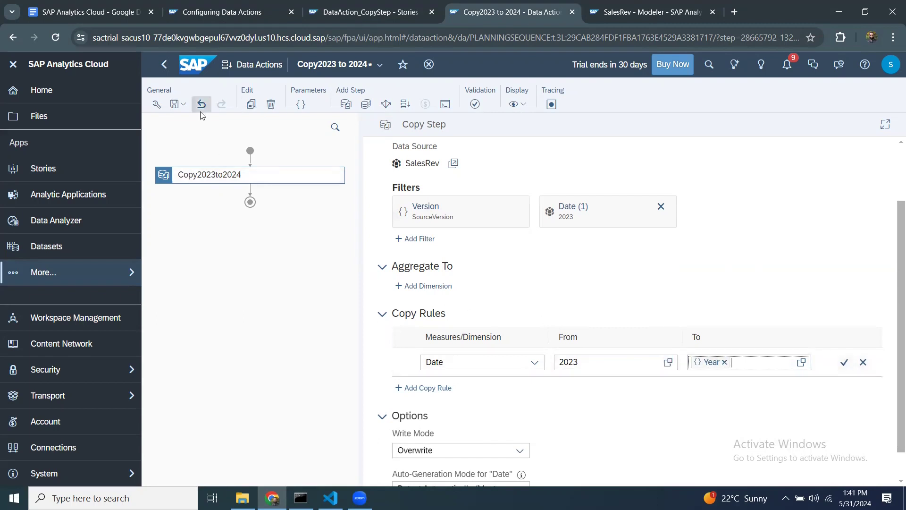
left_click(176, 105)
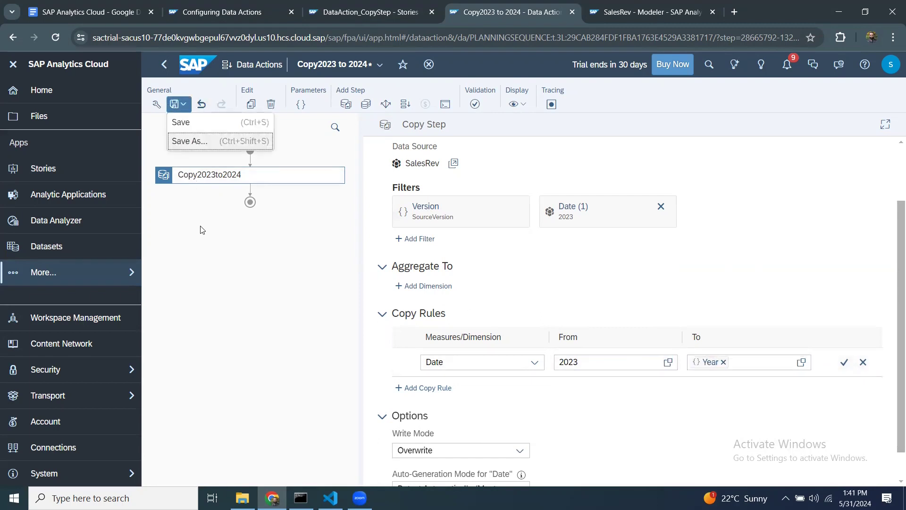
left_click(200, 124)
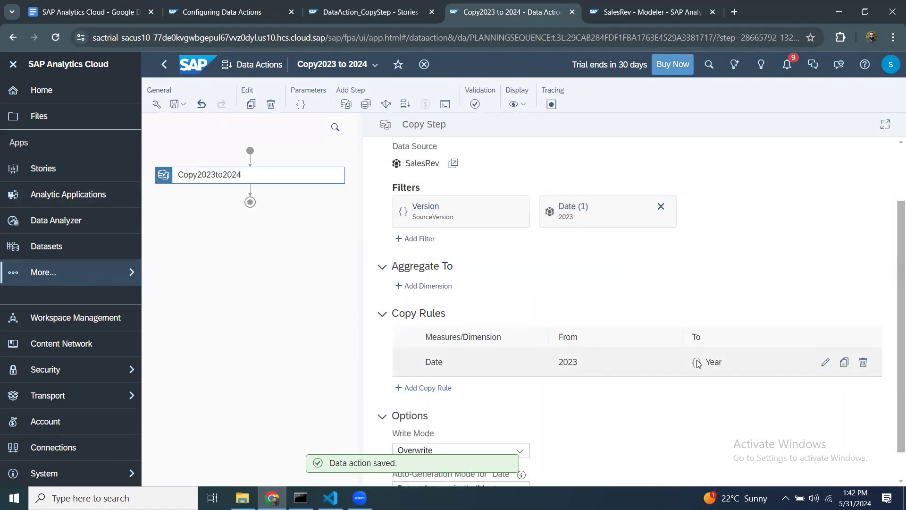
Run Copy2023to2024 from the DataAction_CopyStep story with target version Frcst2024, source version Actual and year 2024
left_click(338, 17)
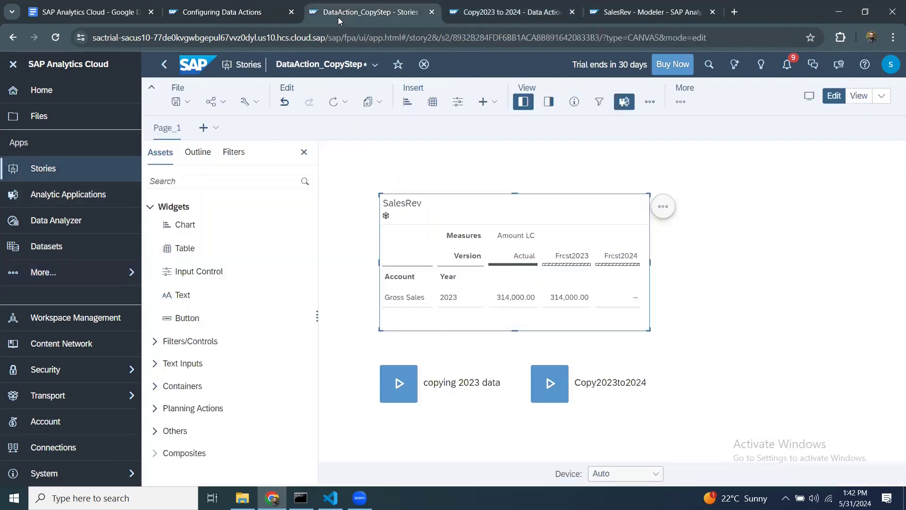
left_click(550, 387)
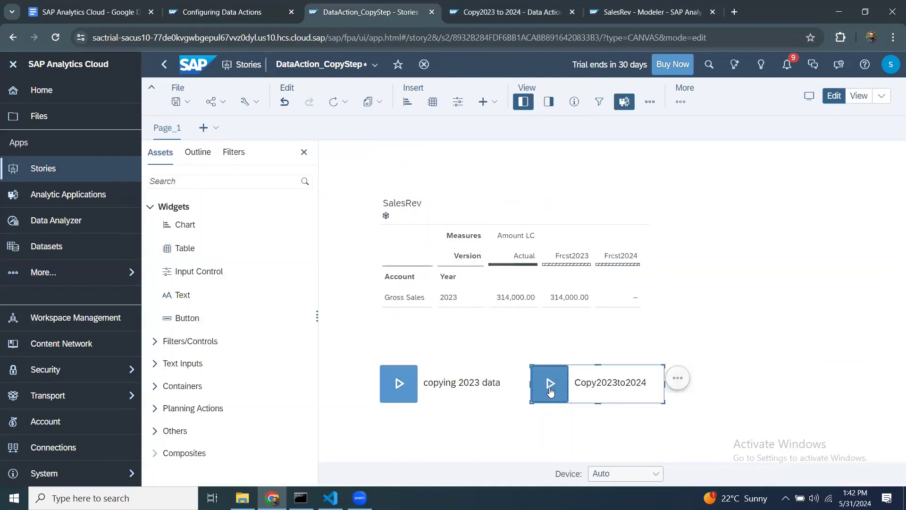
left_click(352, 317)
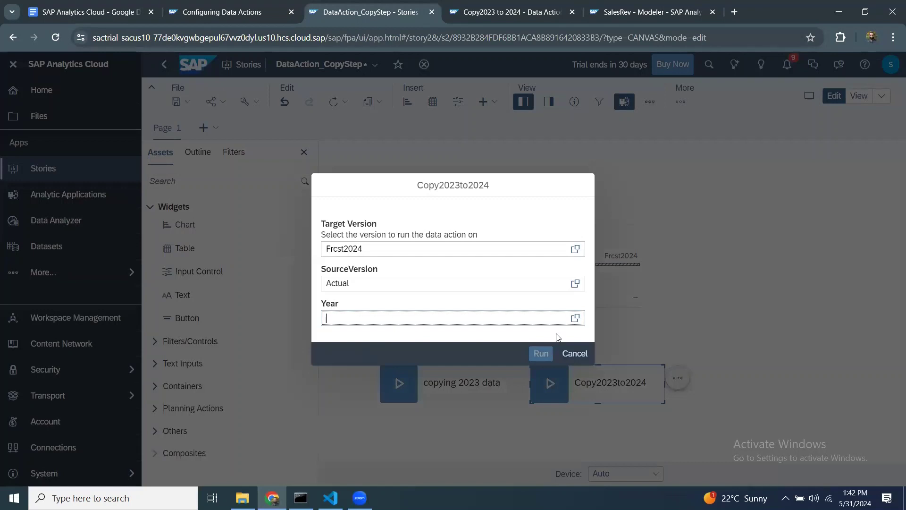
left_click(574, 319)
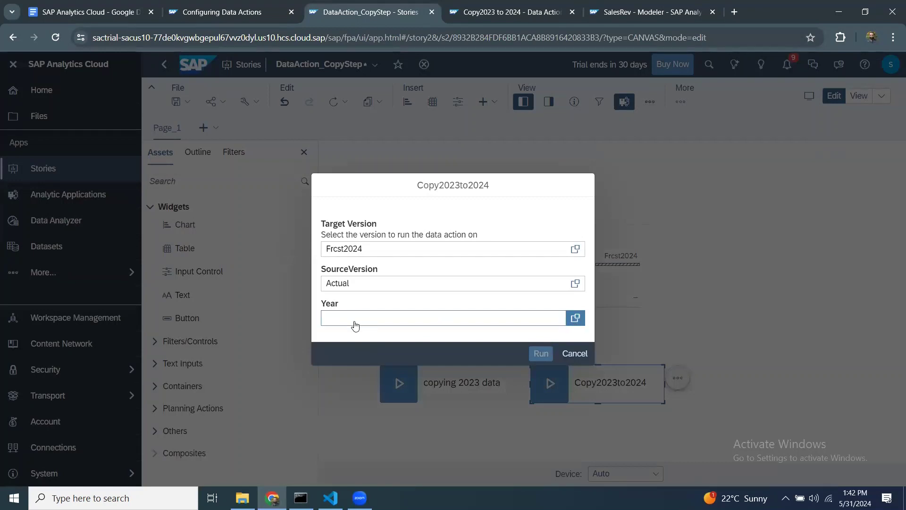
left_click(205, 217)
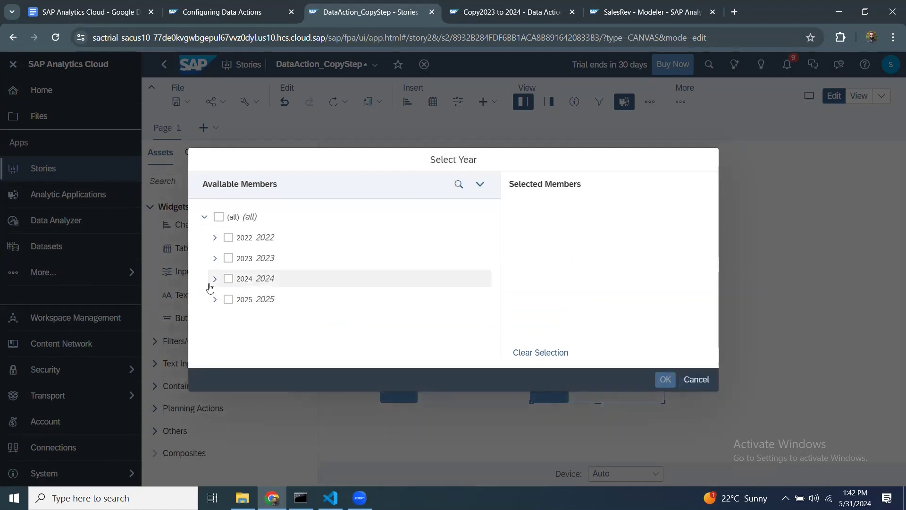
left_click(228, 279)
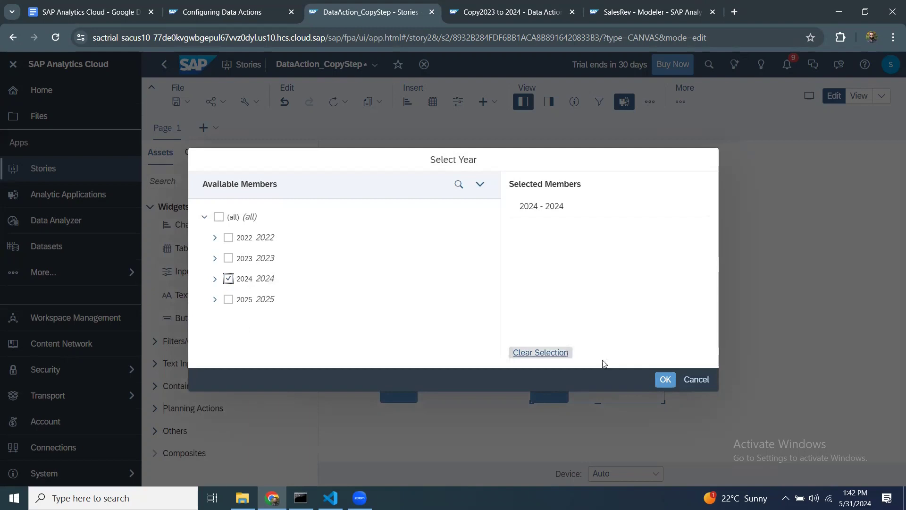
left_click(665, 379)
left_click(541, 354)
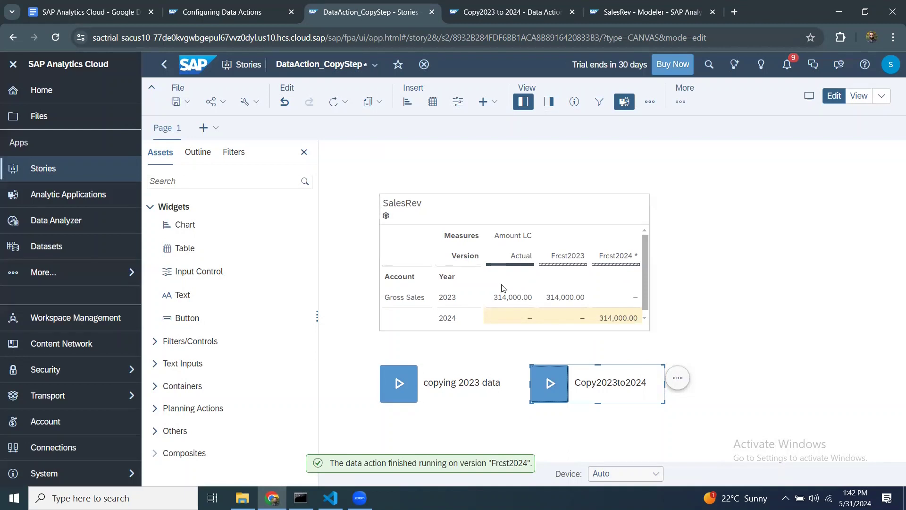
Revert all data changes in the SalesRev table and confirm the reversal
left_click(569, 217)
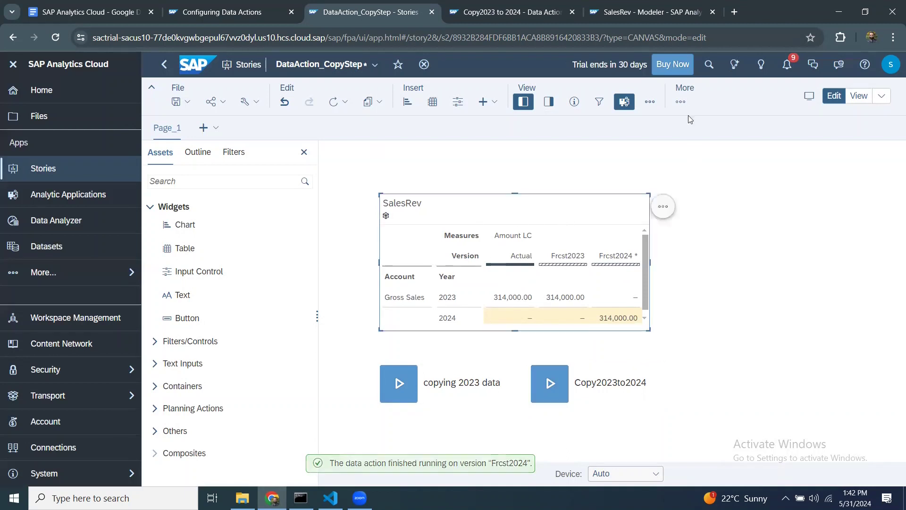
left_click(682, 102)
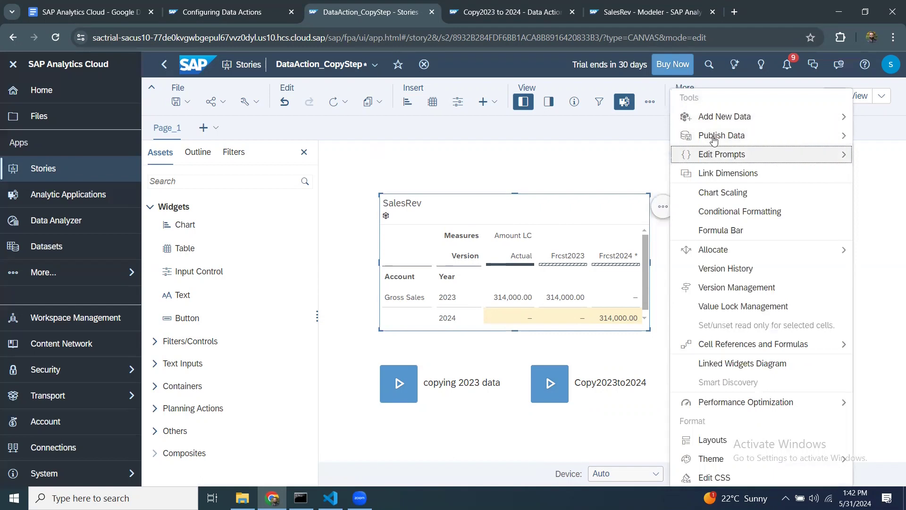
mouse_move(711, 135)
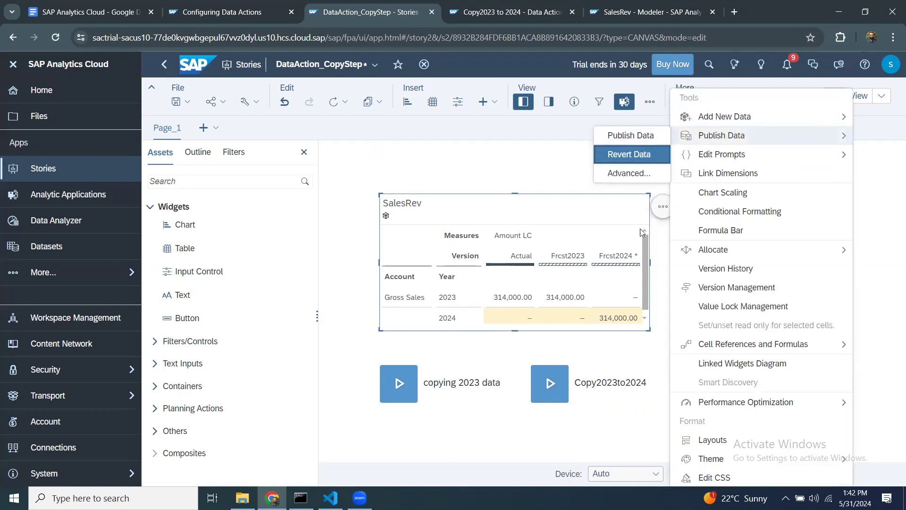
left_click(642, 155)
left_click(537, 304)
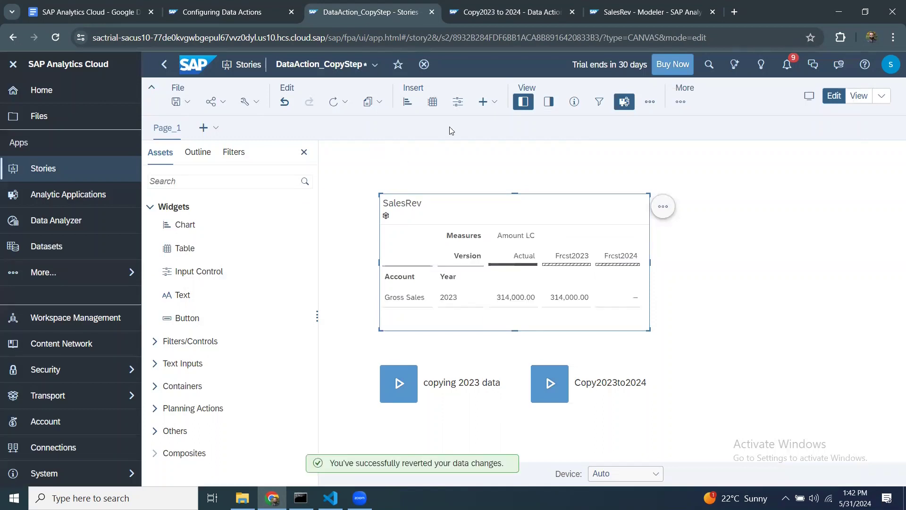
Insert a page filter input control above and beside the SalesRev table, filtering the Date dimension by member
left_click(458, 102)
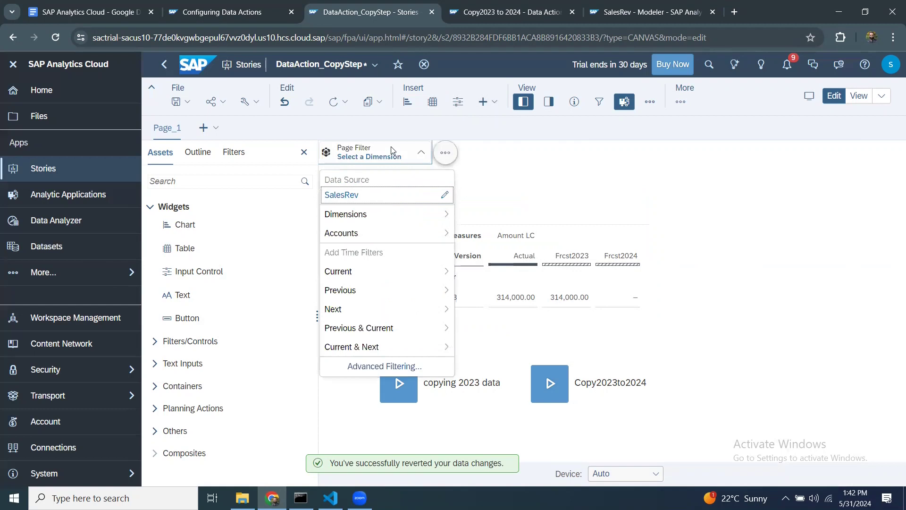
left_click_drag(392, 142, 807, 176)
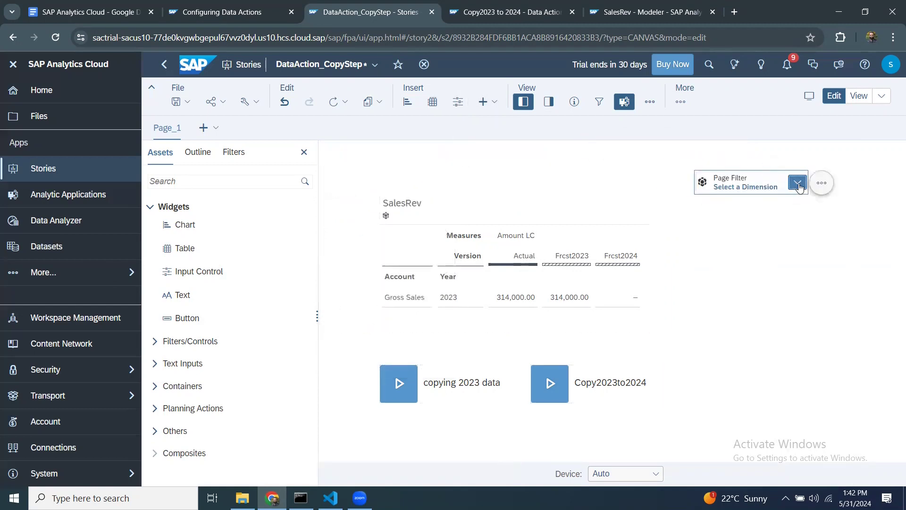
left_click(798, 183)
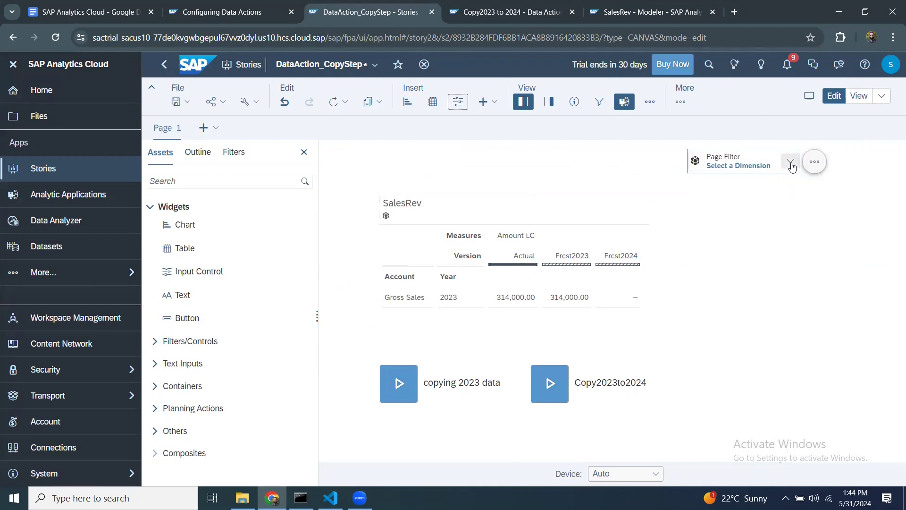
left_click(791, 161)
left_click(716, 224)
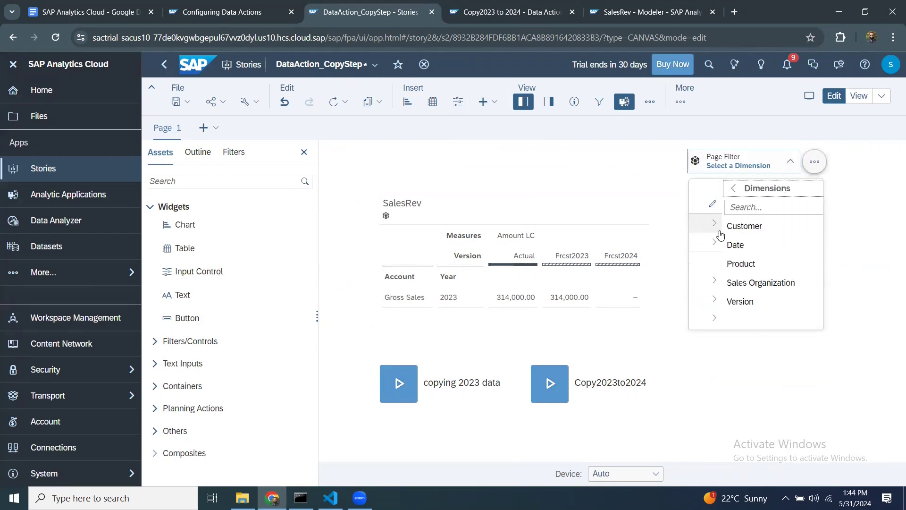
mouse_move(710, 251)
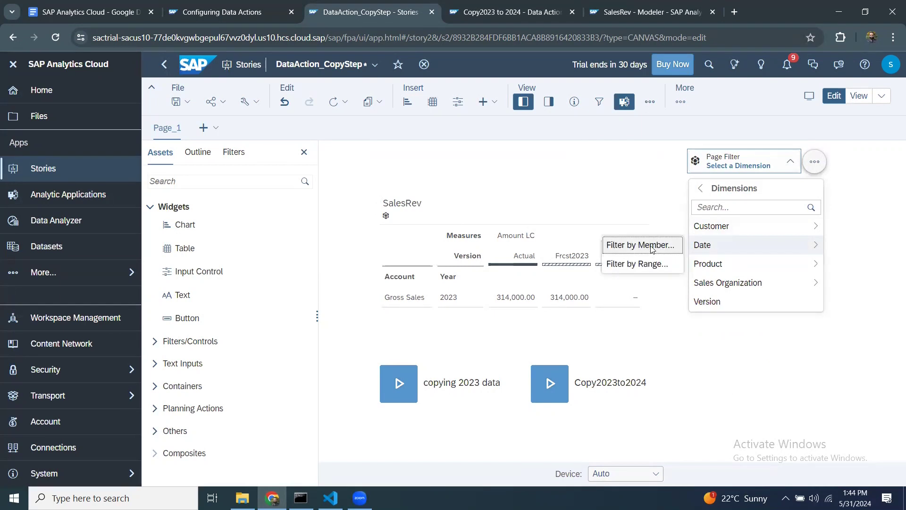
left_click(653, 248)
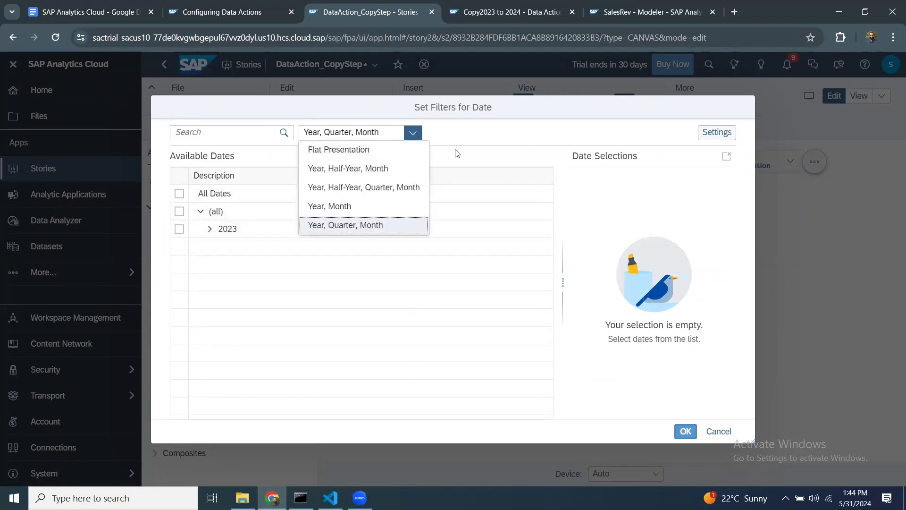
Set the Date filter's available dates to All Dates, select the All Dates member and confirm the filter
left_click(491, 136)
left_click(716, 133)
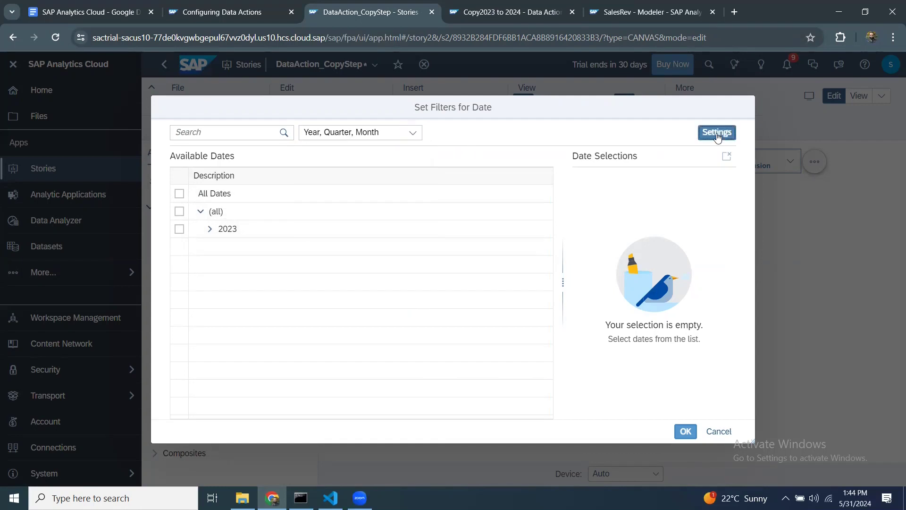
left_click(715, 205)
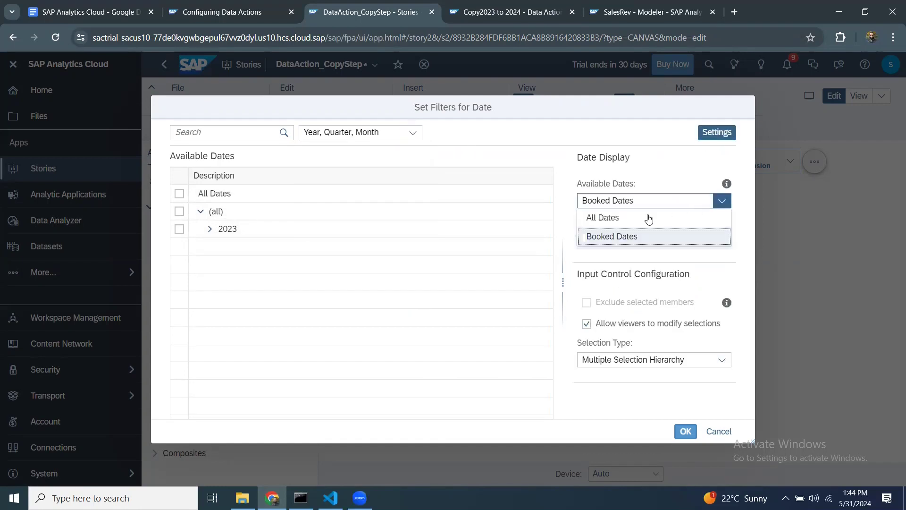
left_click(614, 215)
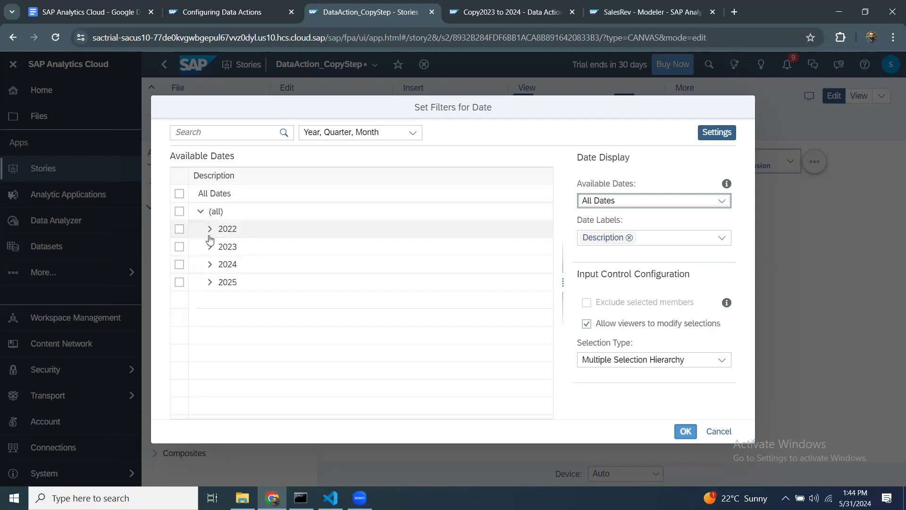
left_click(179, 195)
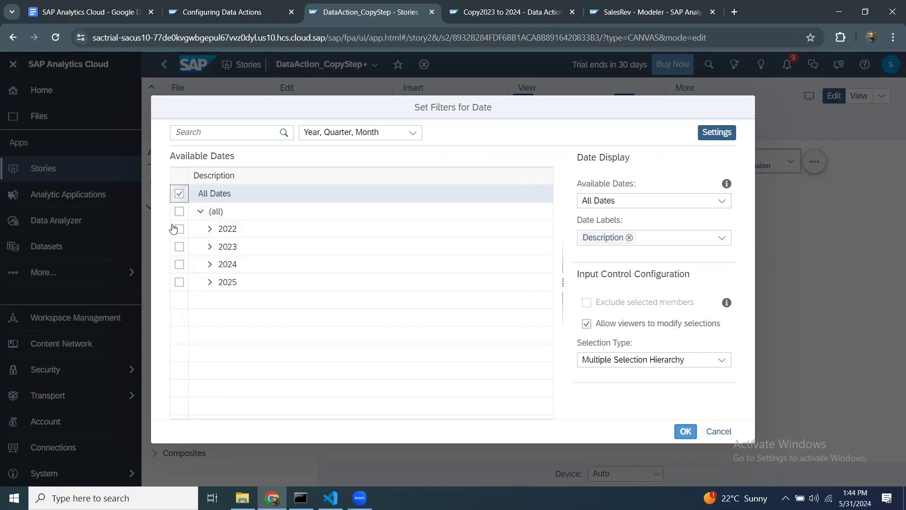
left_click(686, 431)
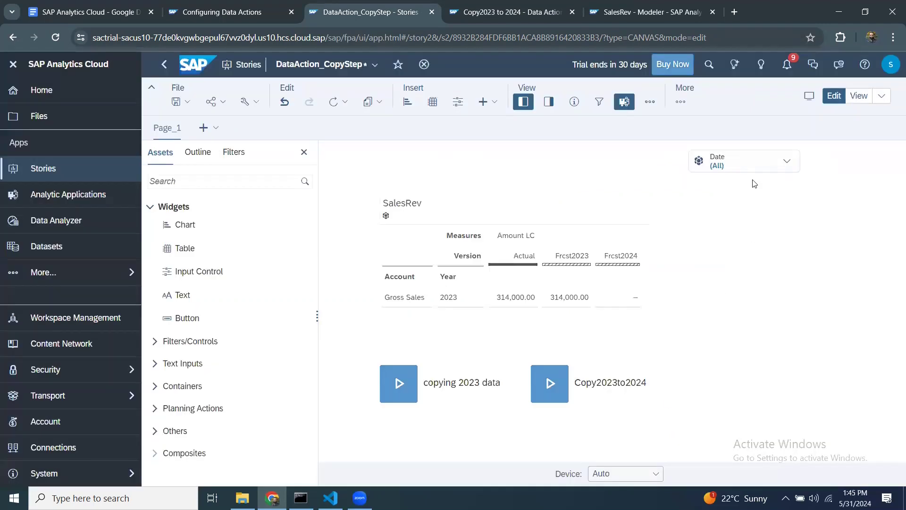
Expand the (all) node in the Date page filter and examine which years it offers
left_click(786, 163)
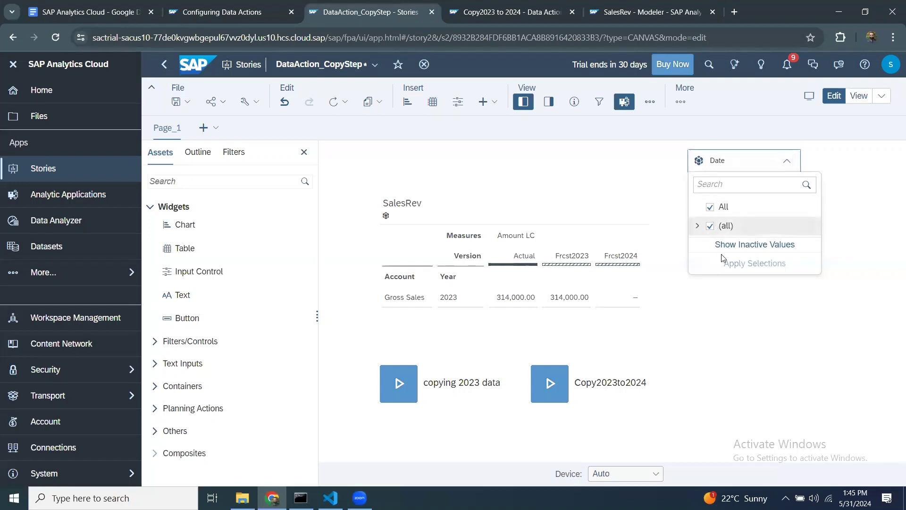
left_click(697, 225)
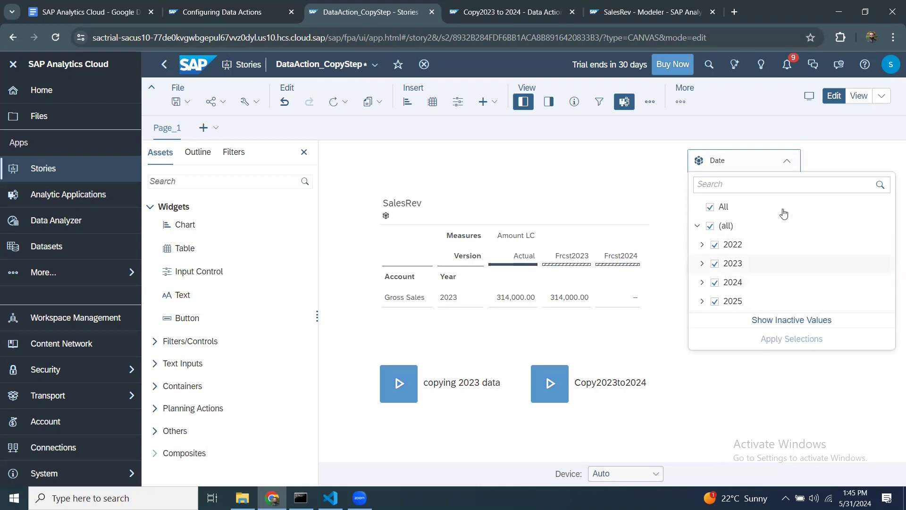
left_click(834, 161)
Link the Copy2023to2024 trigger's Year parameter value to the Date input control and hide the Builder
left_click(593, 371)
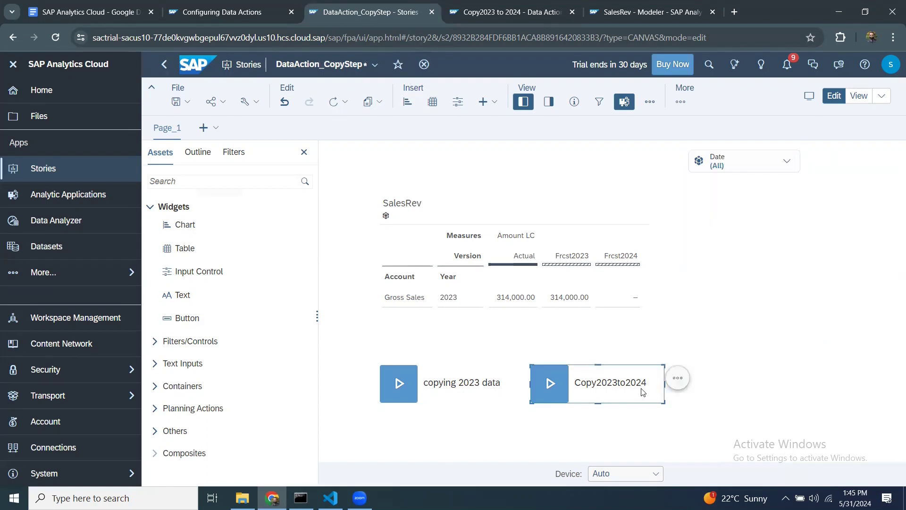
left_click(678, 378)
left_click(719, 373)
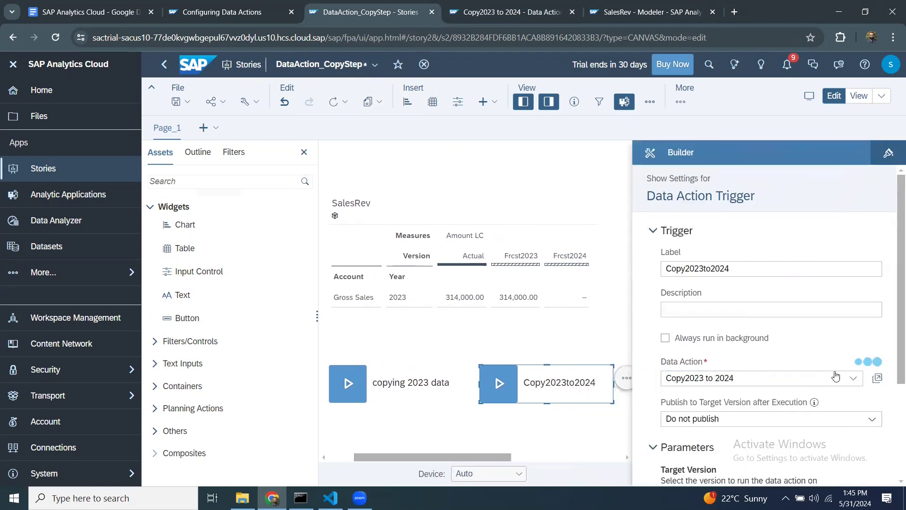
scroll(893, 387, "down", 1)
scroll(893, 387, "down", 3)
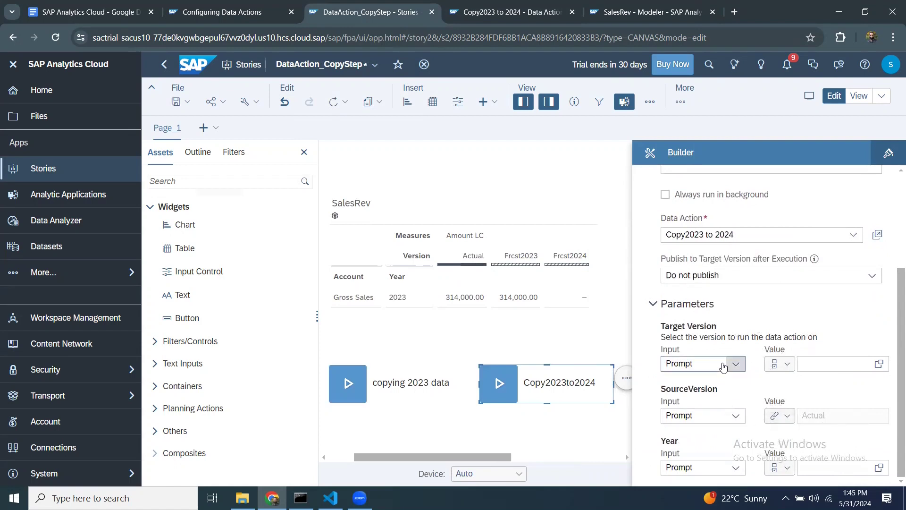
left_click(786, 468)
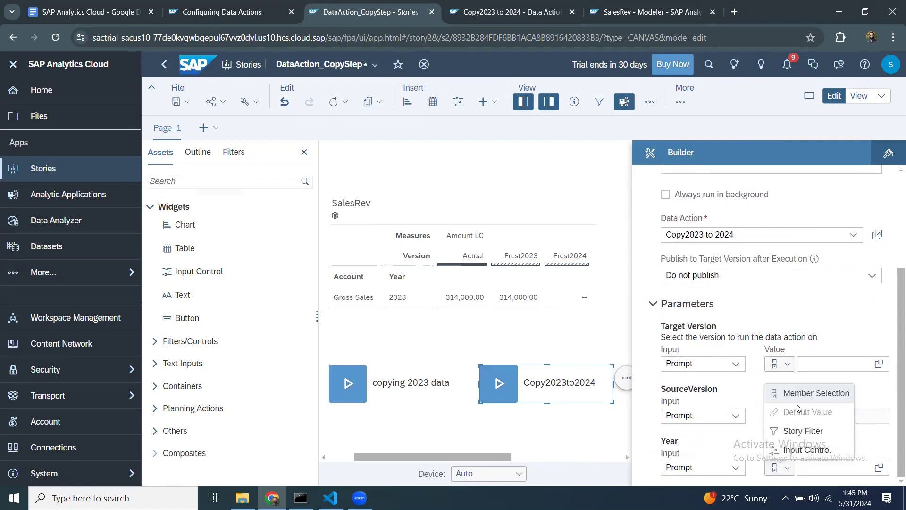
left_click(801, 453)
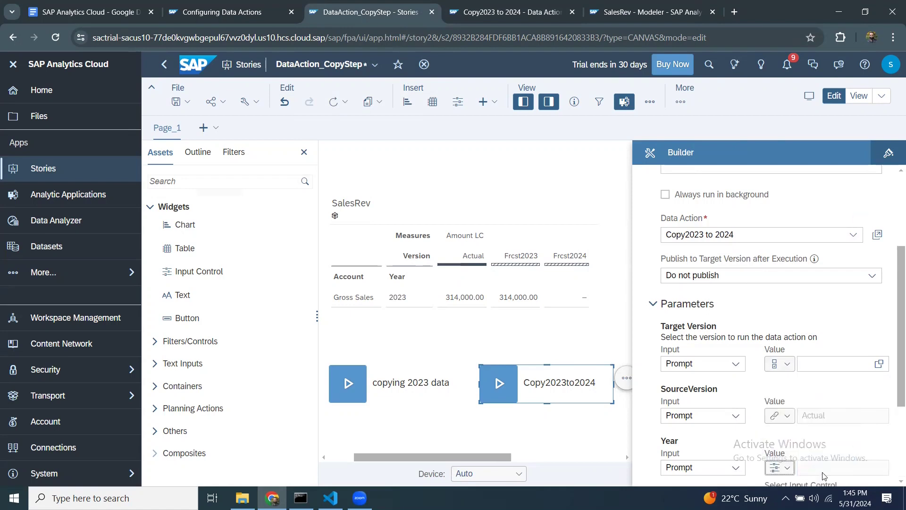
scroll(894, 390, "down", 3)
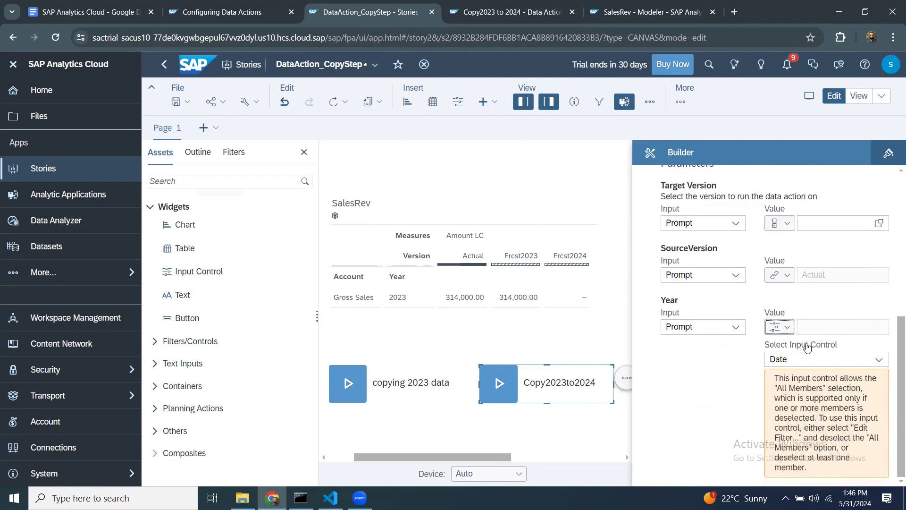
left_click(878, 360)
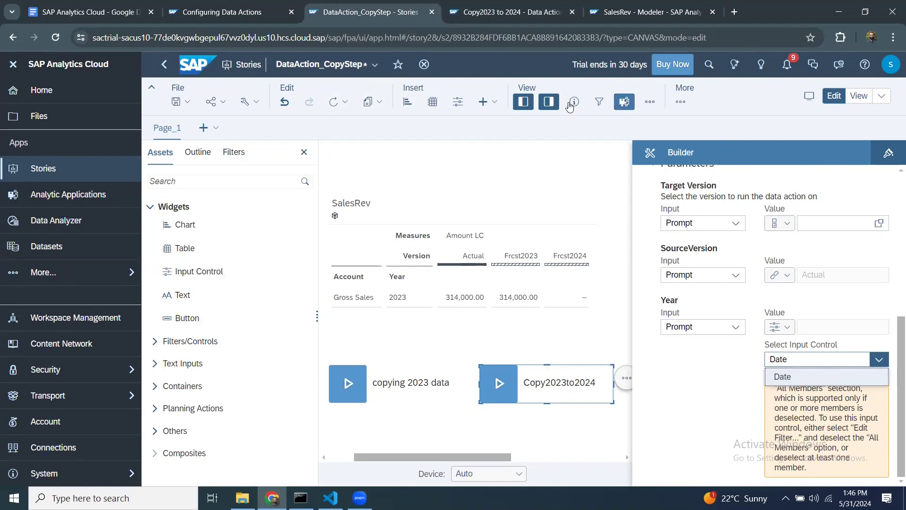
left_click(549, 101)
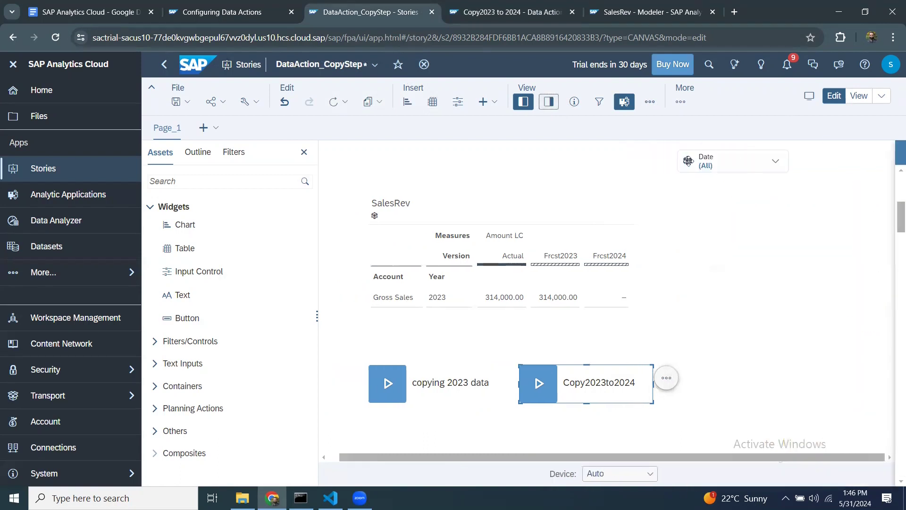
Restrict the Date page filter to 2024 only and apply the selection
left_click(786, 163)
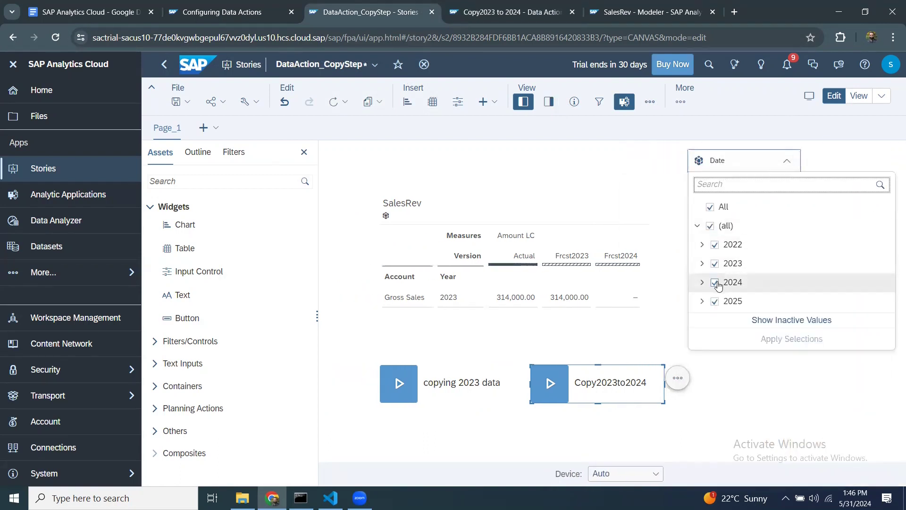
left_click(710, 207)
left_click(716, 282)
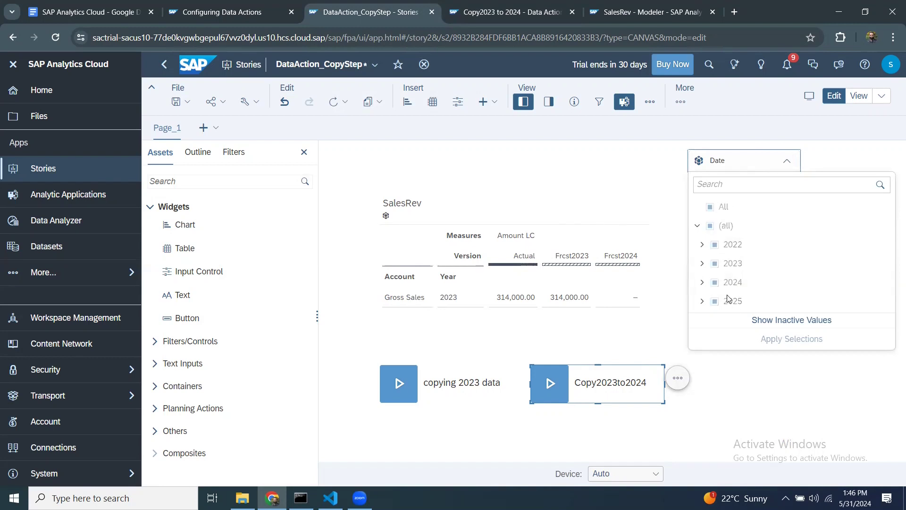
left_click(785, 343)
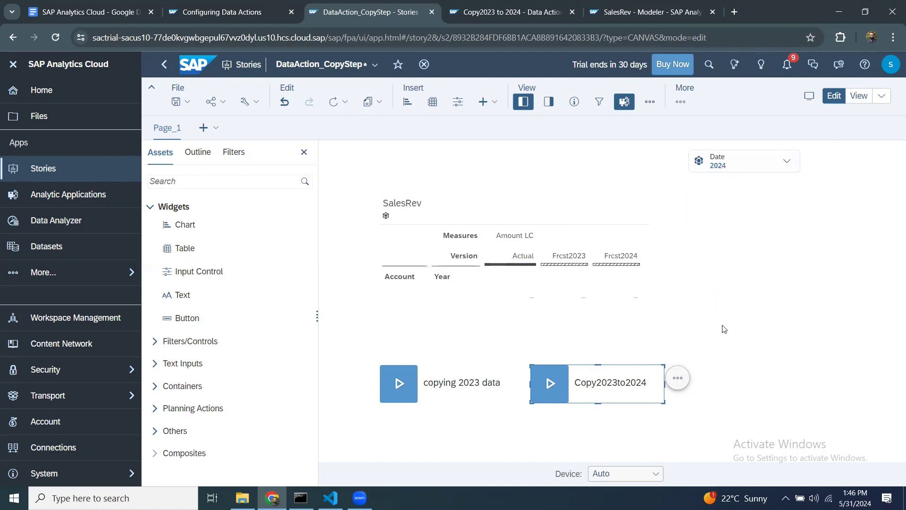
Save the story and run Copy2023to2024 with target version Frcst2024, source version Actual and year 2024
key("ctrl+s")
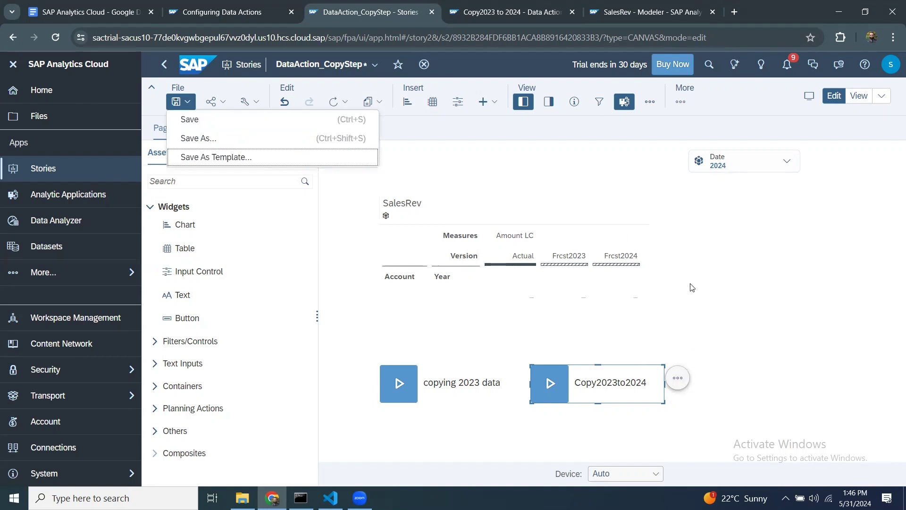
left_click(550, 399)
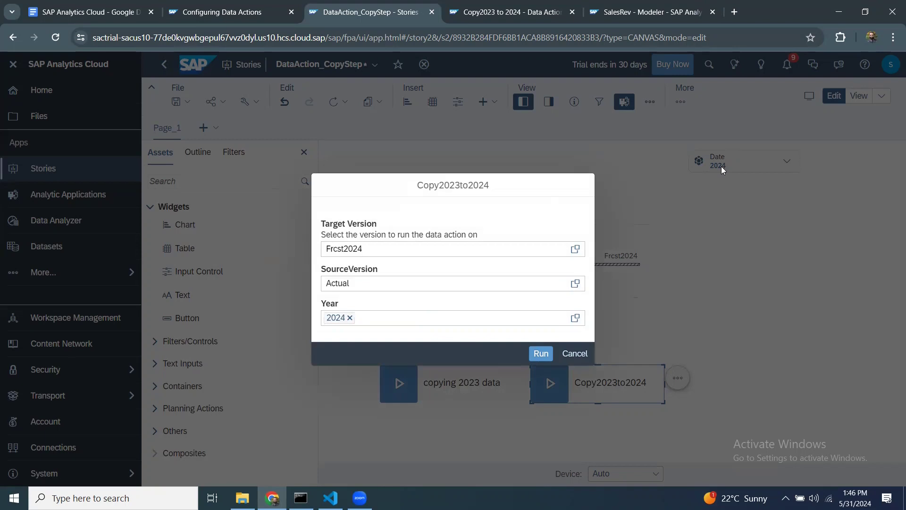
left_click(541, 353)
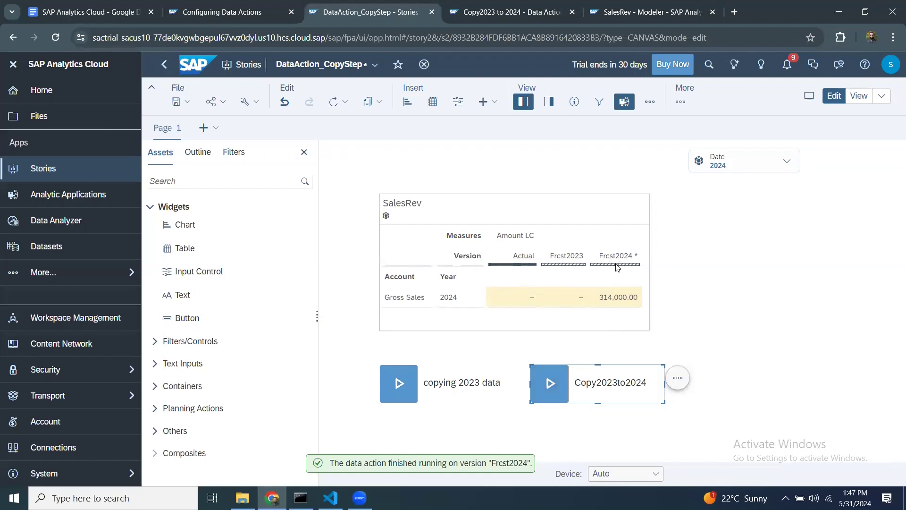
Add 2023 to the Date page filter alongside 2024 and apply the selection
left_click(781, 165)
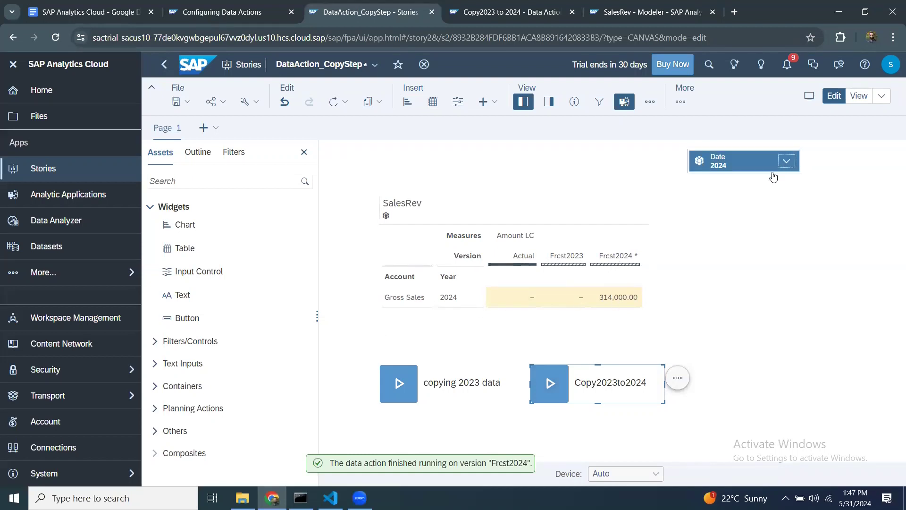
left_click(716, 263)
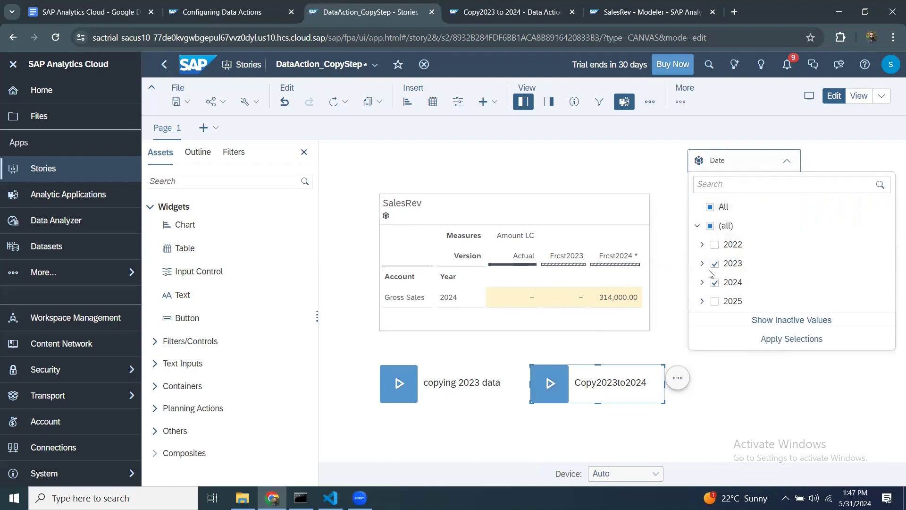
left_click(755, 342)
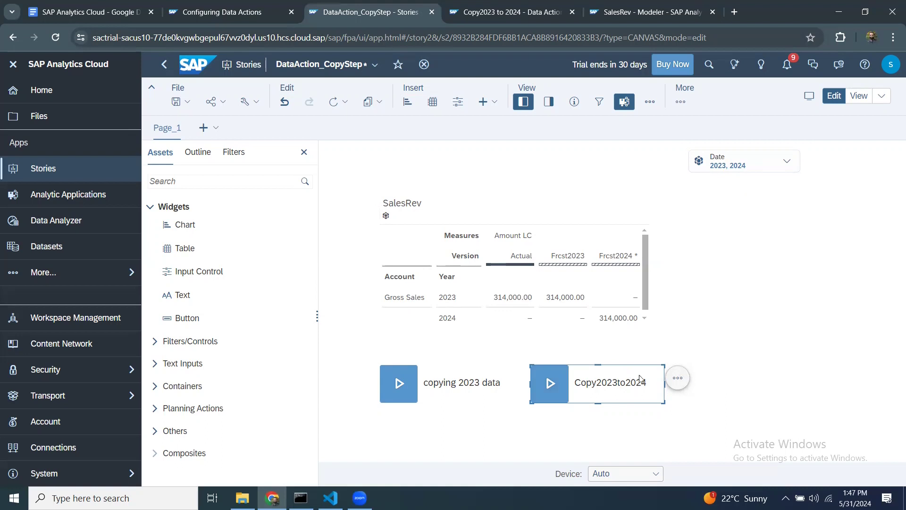
Check the Copy2023to2024 trigger's Year parameter in the Builder, keeping Input Control as its value source
left_click(678, 378)
left_click(735, 372)
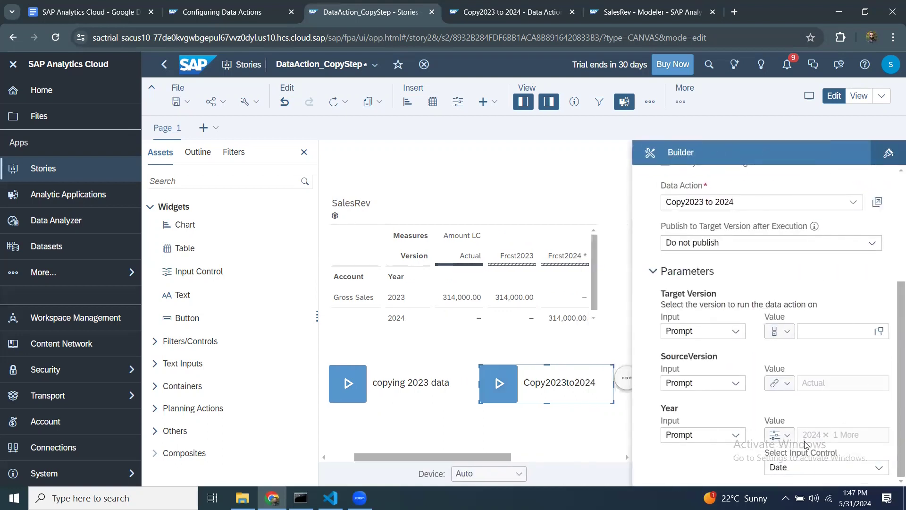
left_click(786, 434)
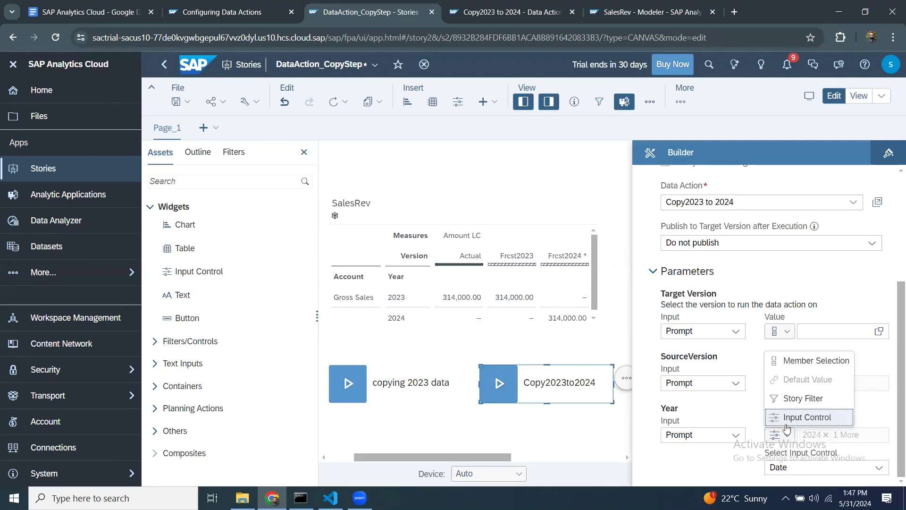
left_click(802, 419)
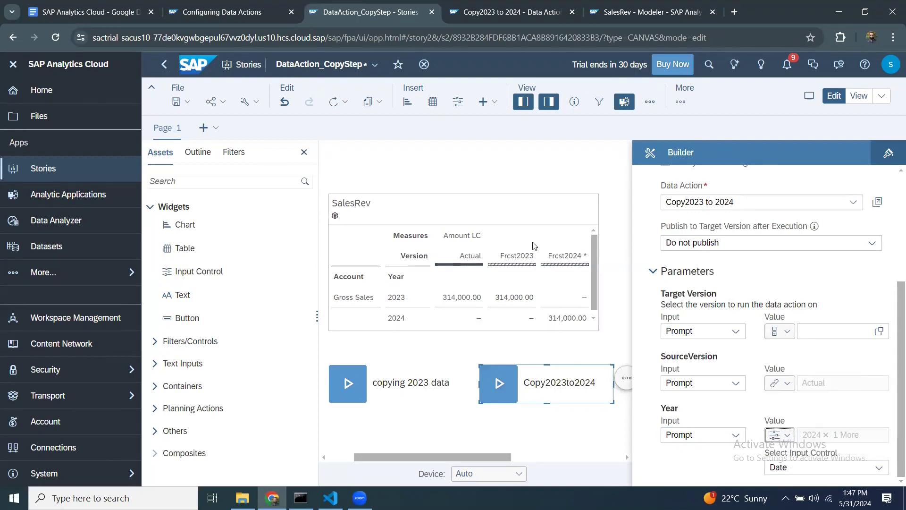
left_click(528, 170)
Add a cross-model copy step after Copy2023to2024 in the data action, and return to the course outline in Google Docs
left_click(90, 12)
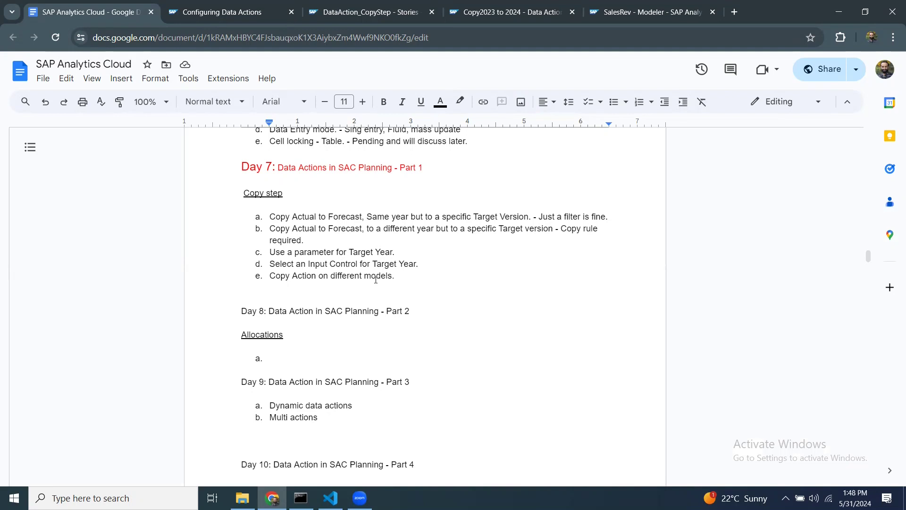
key("ctrl+4")
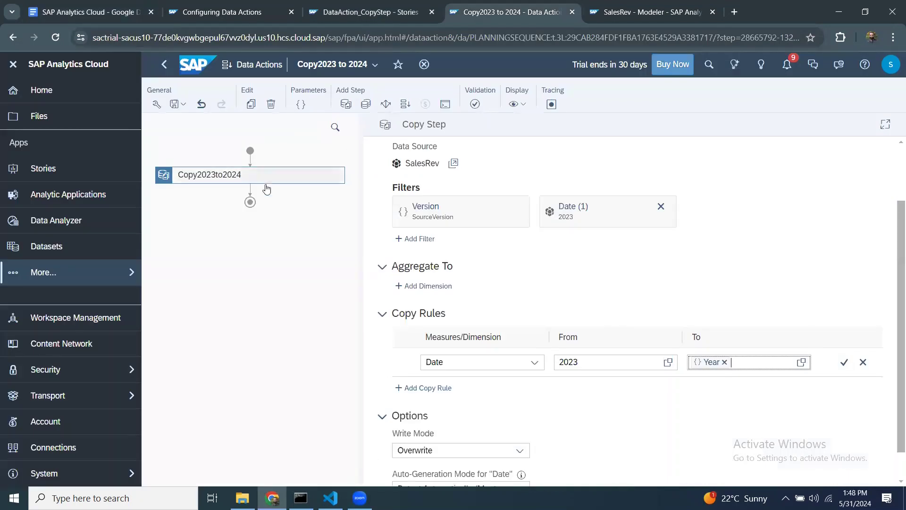
left_click(366, 104)
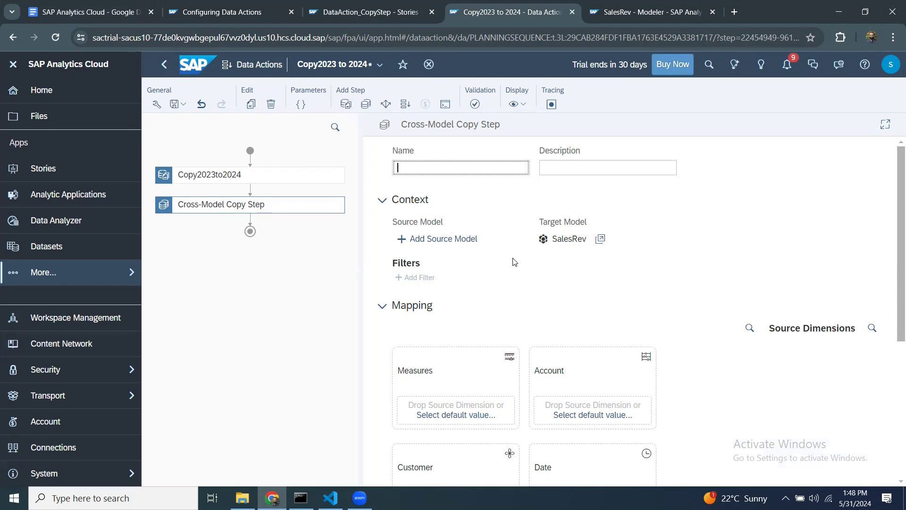
scroll(552, 325, "down", 4)
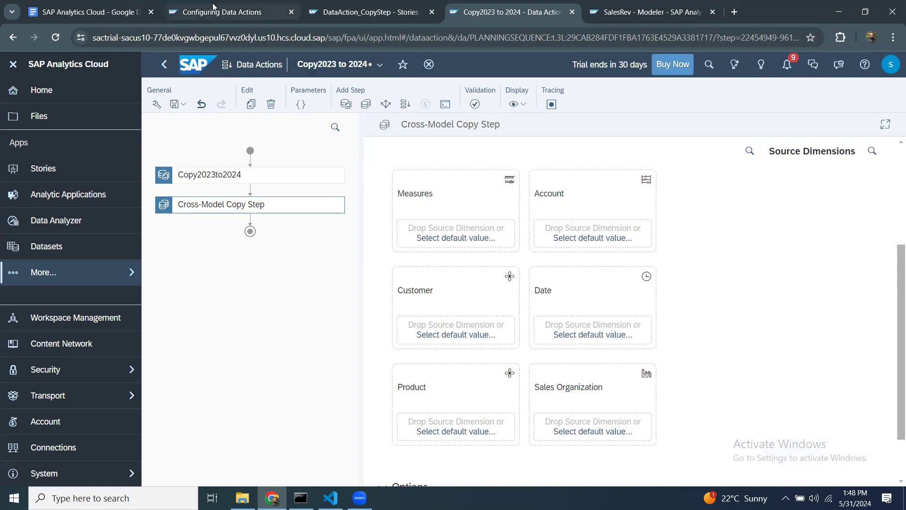
left_click(107, 17)
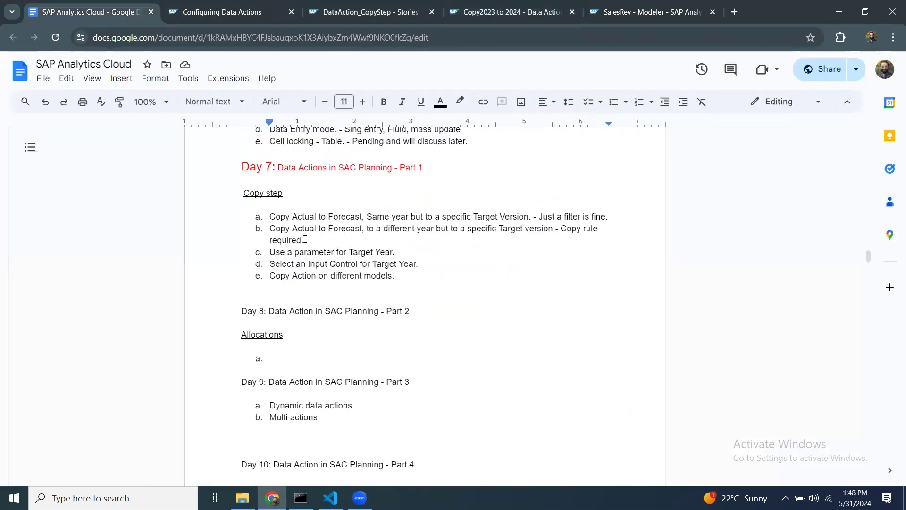